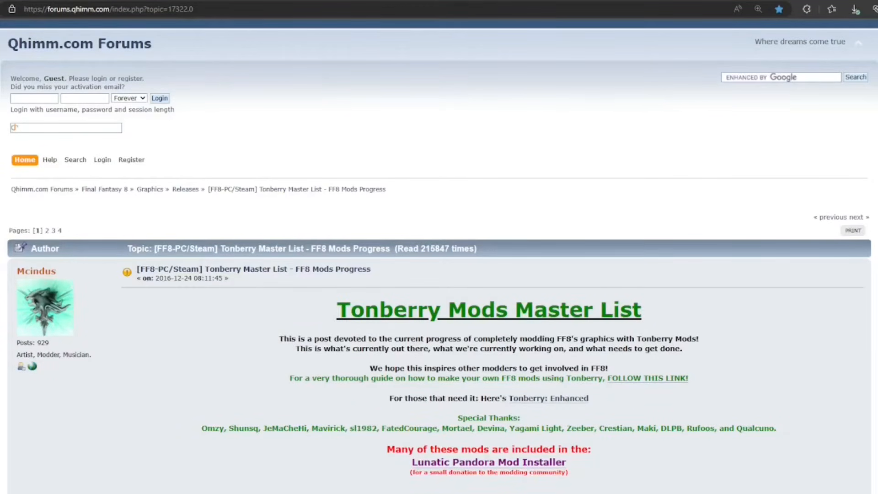
Open the Tonberry: Enhanced thread from the mods master list, view its v2.04 download page, and return to the thread.
scroll(439, 257, down, 2)
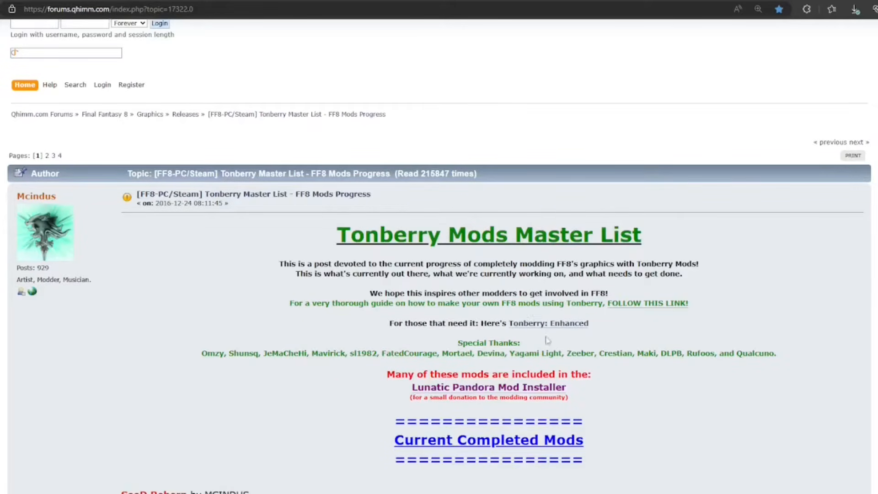
click(565, 325)
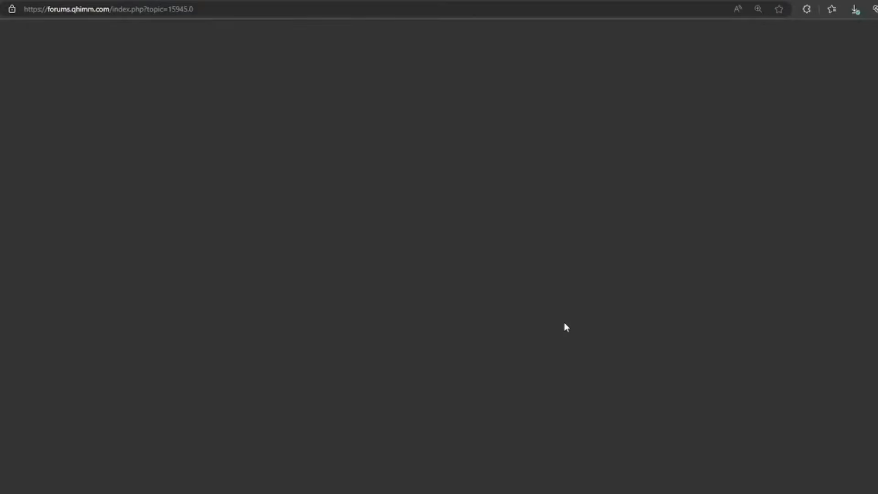
scroll(552, 337, down, 3)
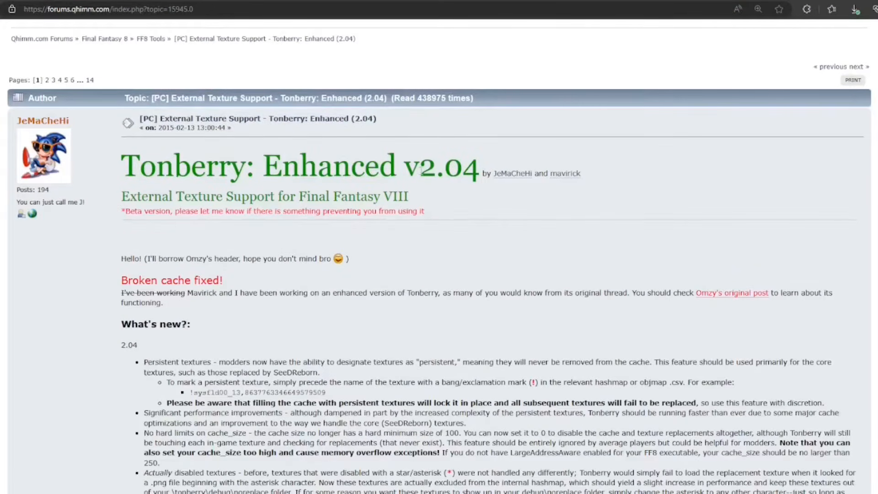
scroll(474, 236, down, 2)
scroll(475, 238, down, 15)
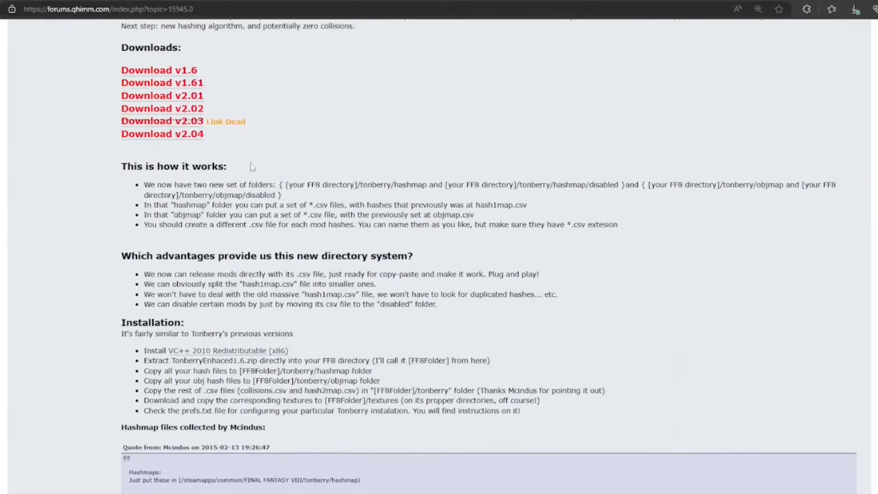
click(172, 135)
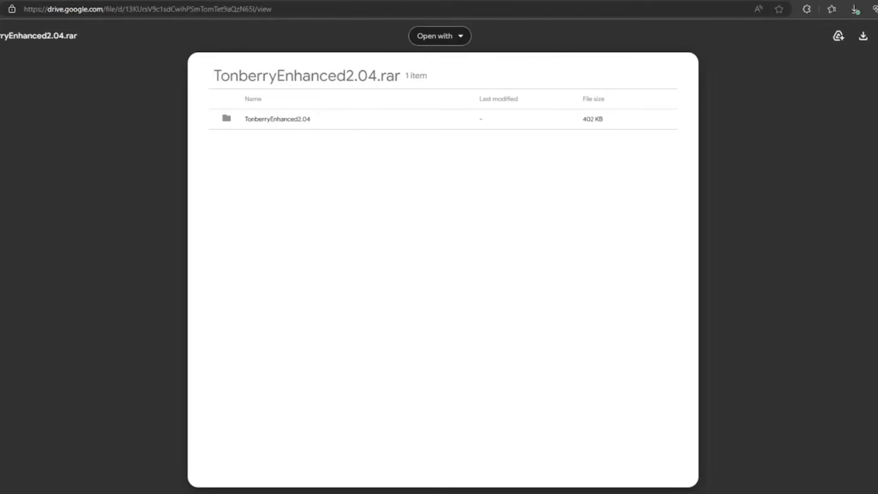
click(314, 0)
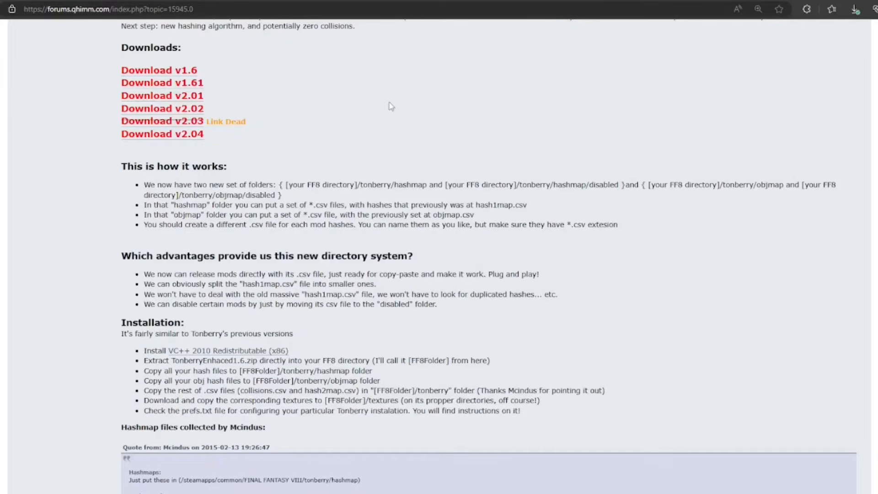
Download the VC++ 2010 Redistributable (x86), keeping vcredist_x86.exe despite the security warning, and return to the mods master list.
click(238, 356)
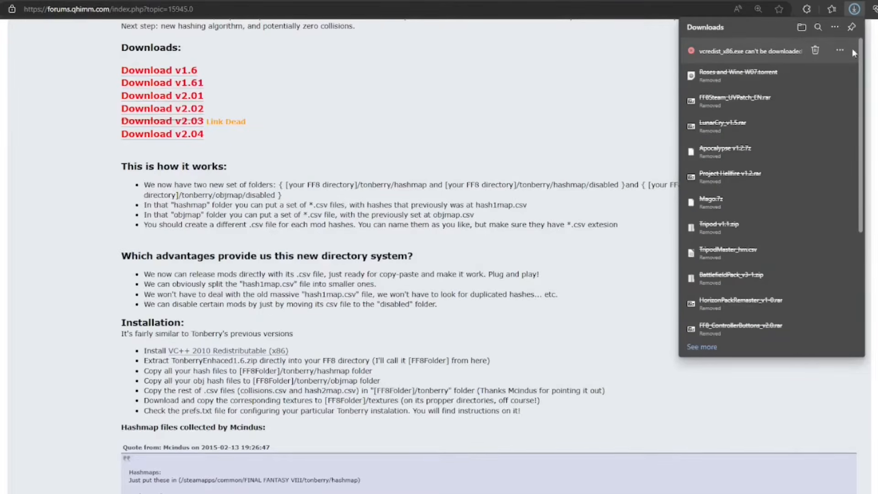
click(840, 51)
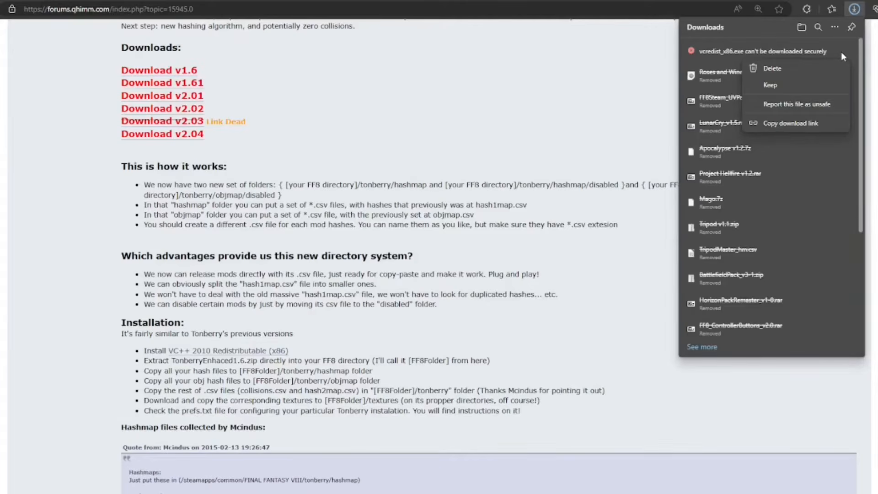
click(785, 83)
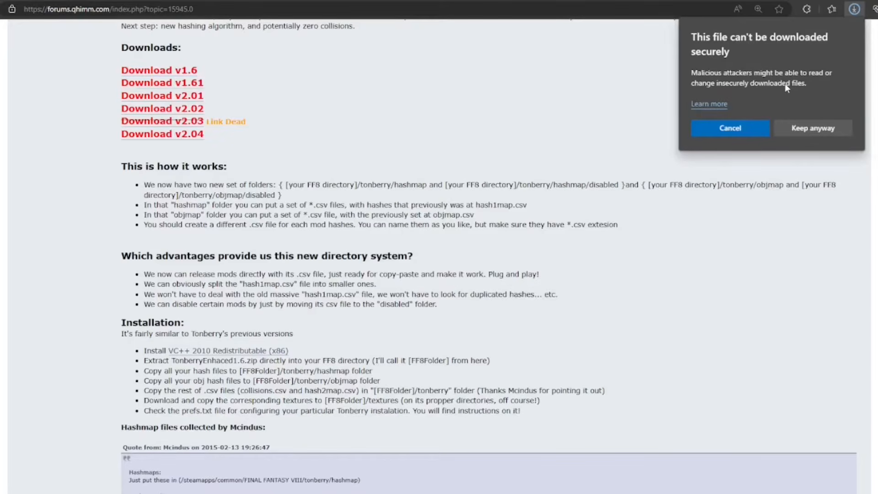
click(801, 128)
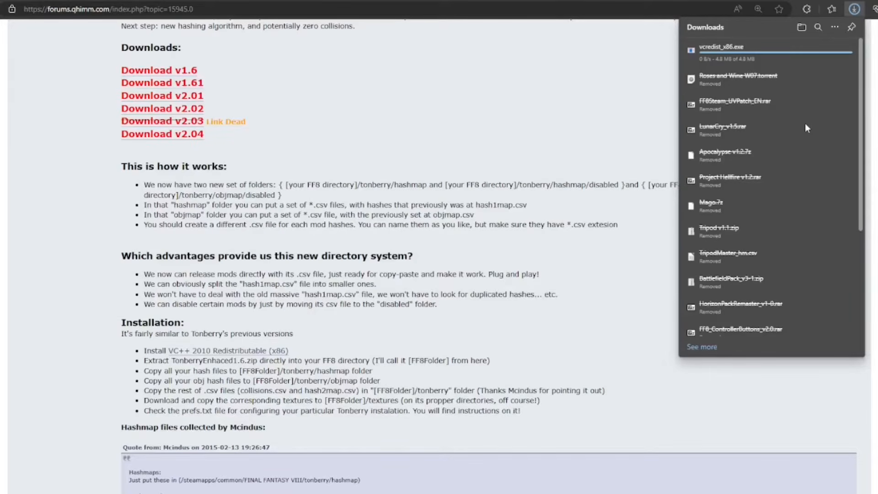
click(588, 151)
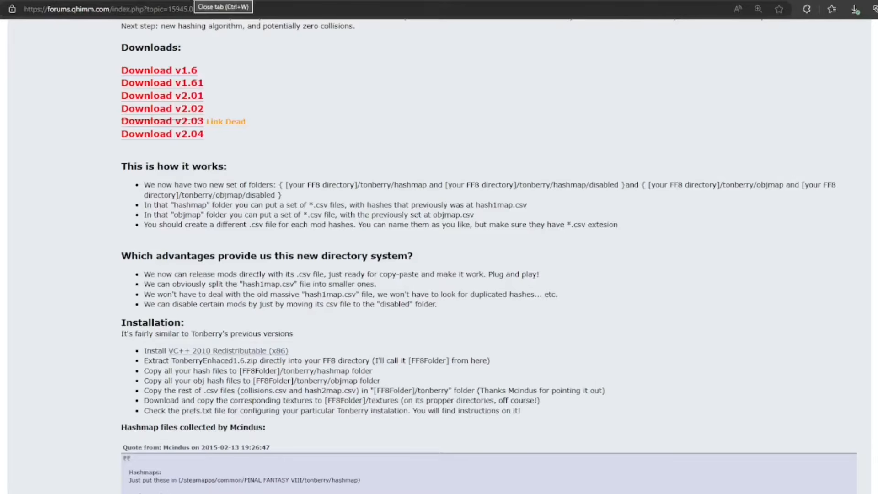
click(192, 0)
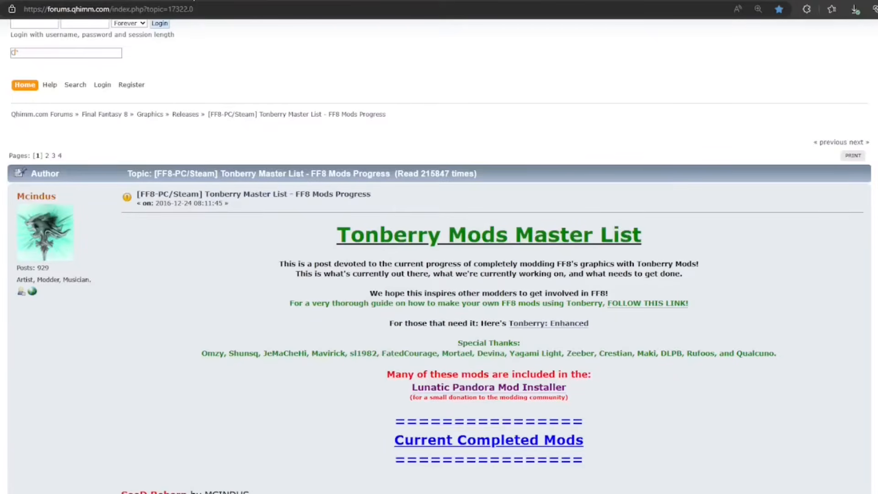
Open the SeeD Reborn thread, view the download page for the v4.1 English version, and return to the mods master list.
scroll(11, 397, down, 5)
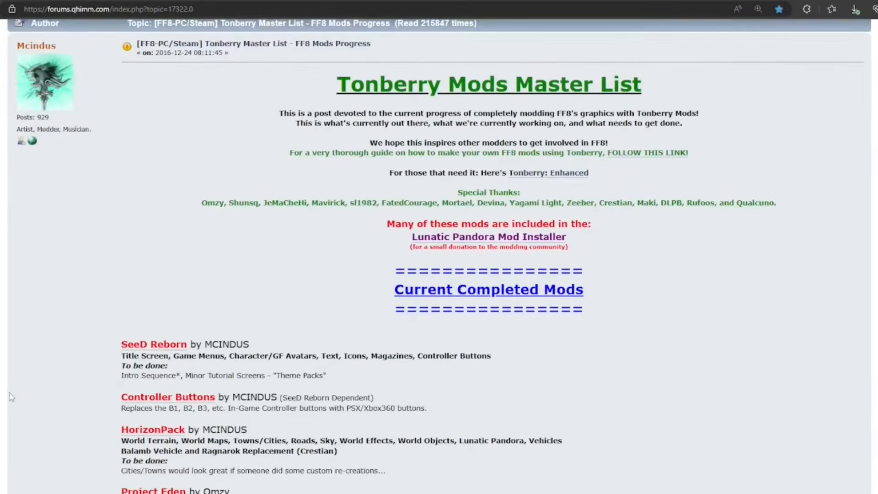
scroll(12, 397, down, 3)
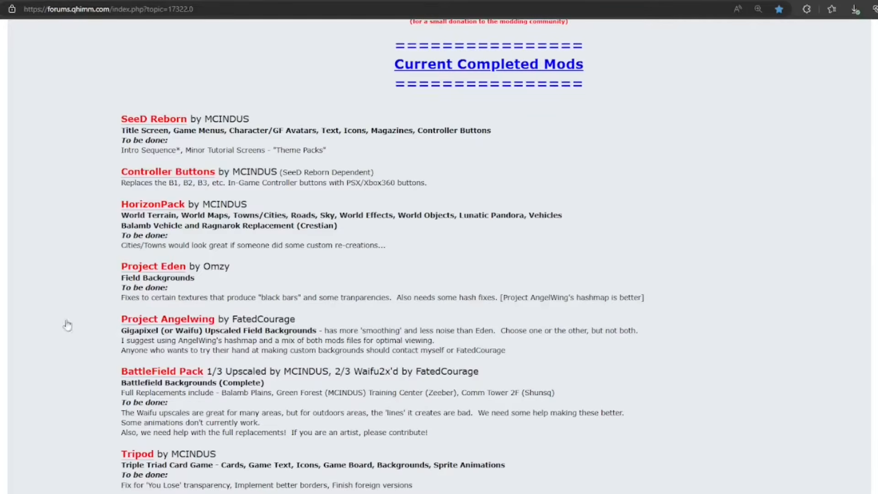
click(161, 124)
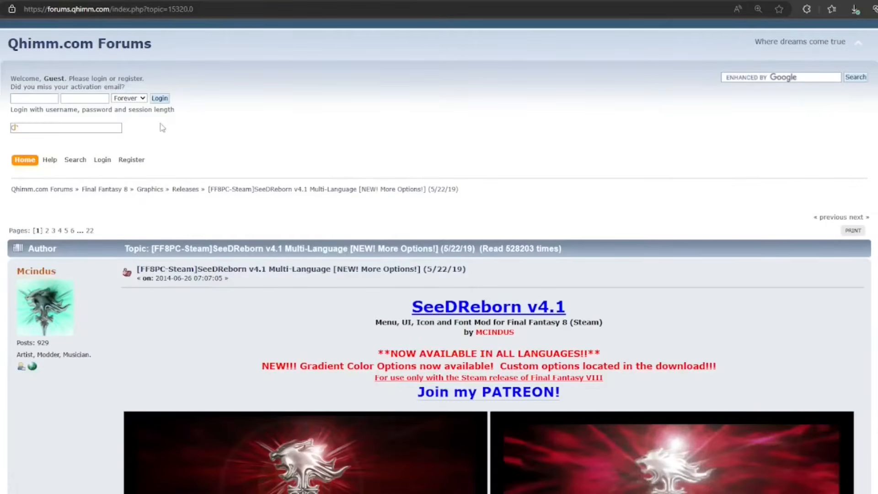
scroll(137, 146, down, 6)
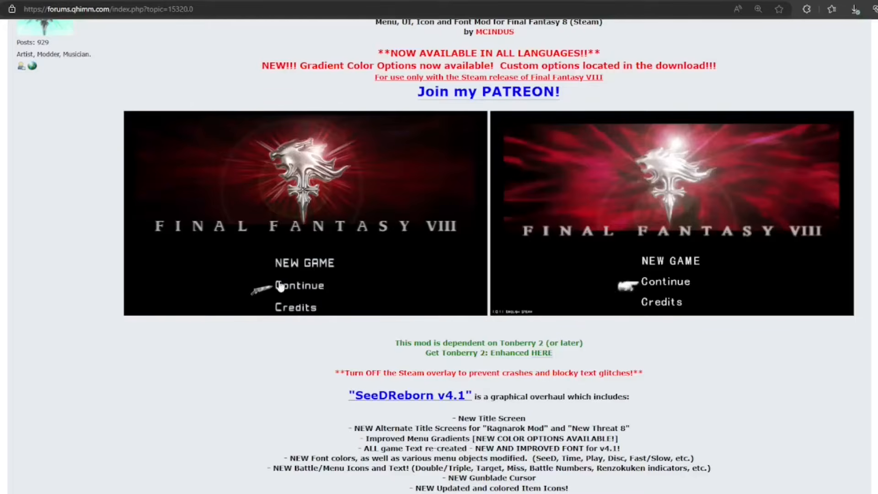
scroll(116, 358, down, 3)
scroll(116, 358, down, 3)
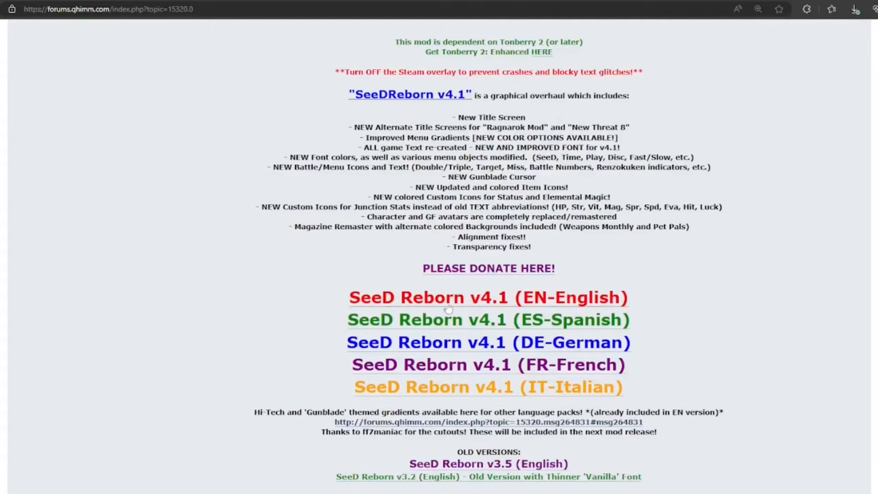
click(494, 306)
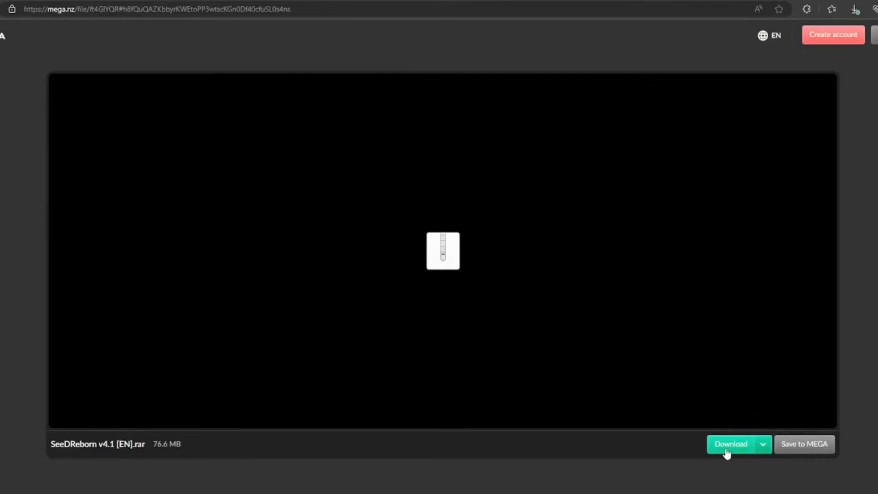
click(313, 0)
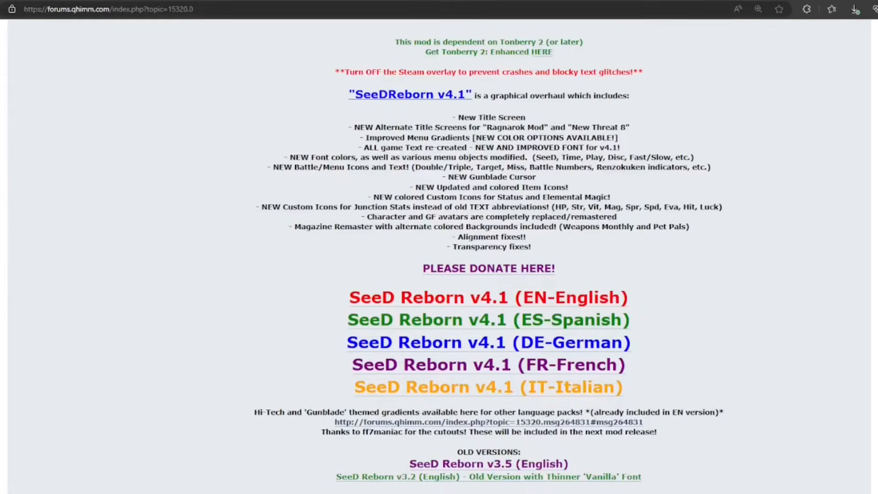
click(194, 0)
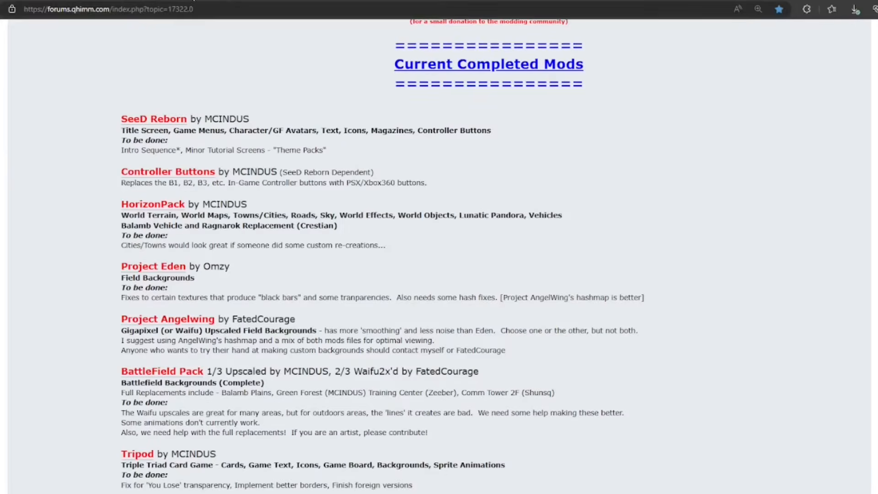
Open the Controller Buttons thread, view the FF8 Controller Buttons v2.0 download page and the mod's screenshot, and return to the master list.
click(173, 173)
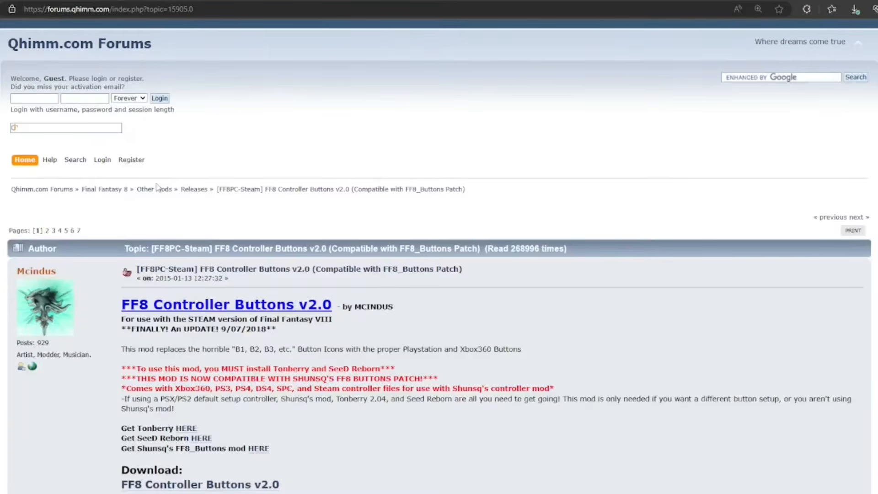
scroll(162, 189, down, 3)
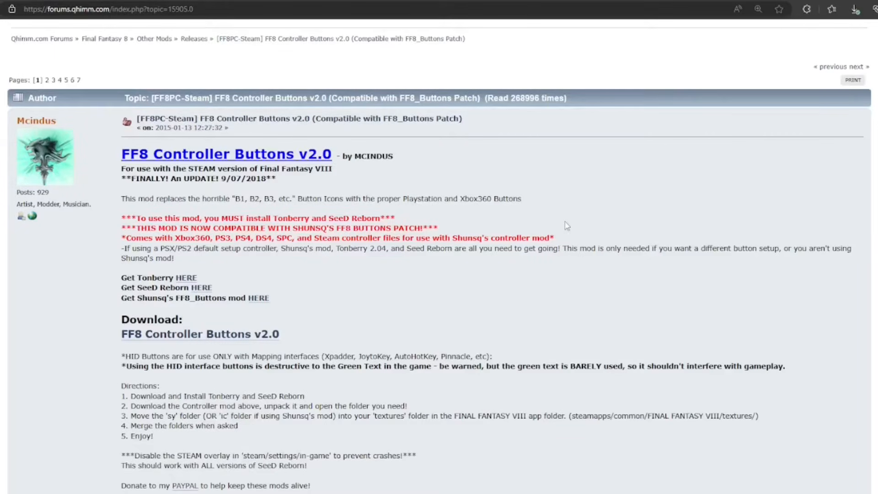
scroll(567, 225, down, 3)
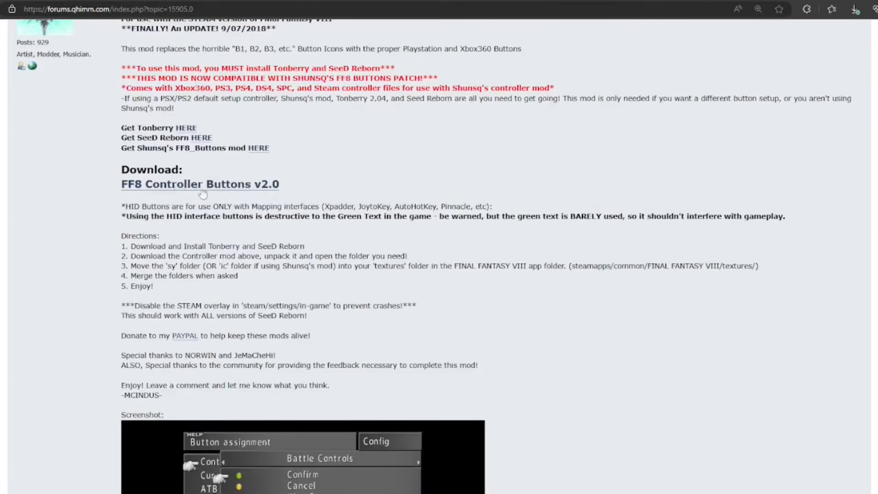
click(218, 189)
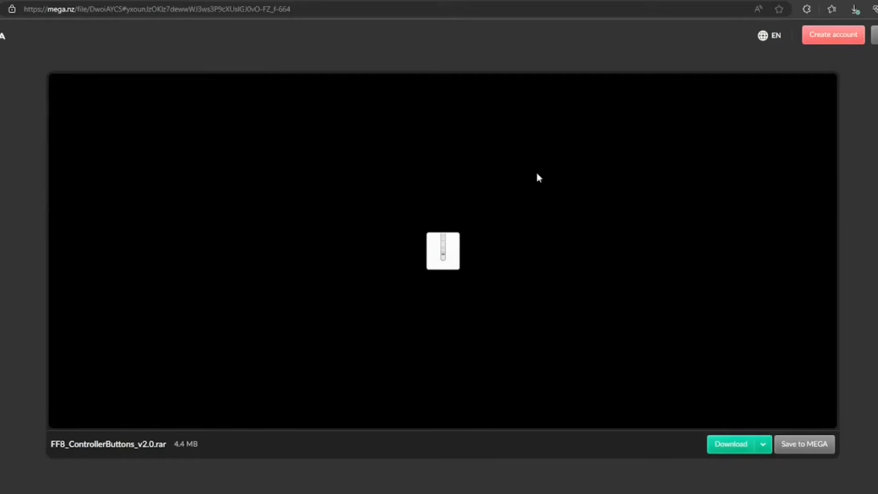
click(317, 1)
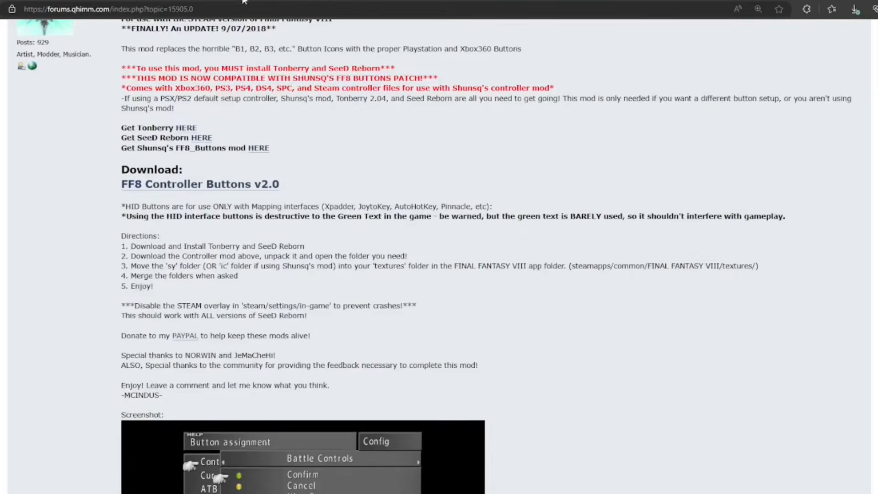
scroll(600, 270, down, 3)
scroll(601, 270, down, 3)
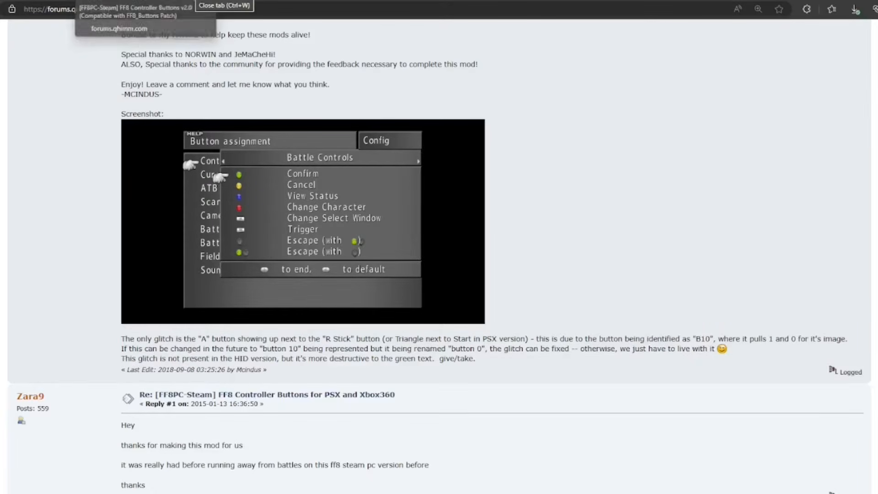
click(194, 0)
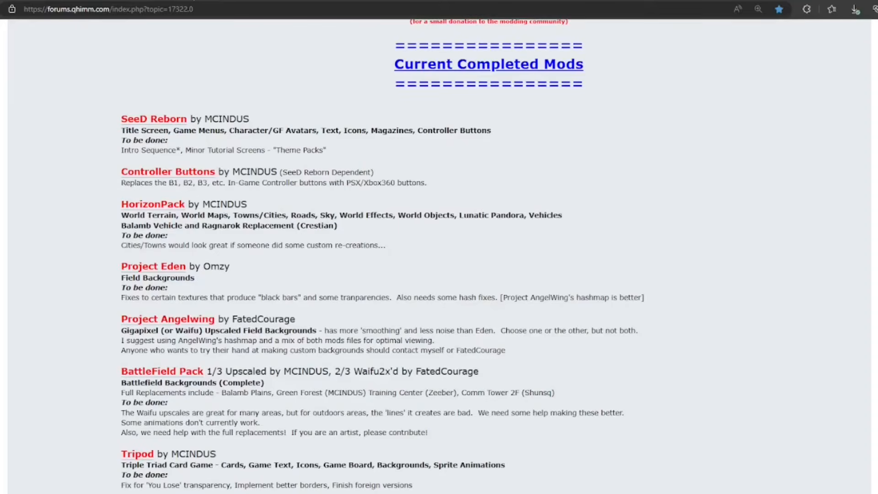
Open the HorizonPack thread, view the download page for Remastered v1.0 (for Original 2013), and return to the mods master list.
click(171, 205)
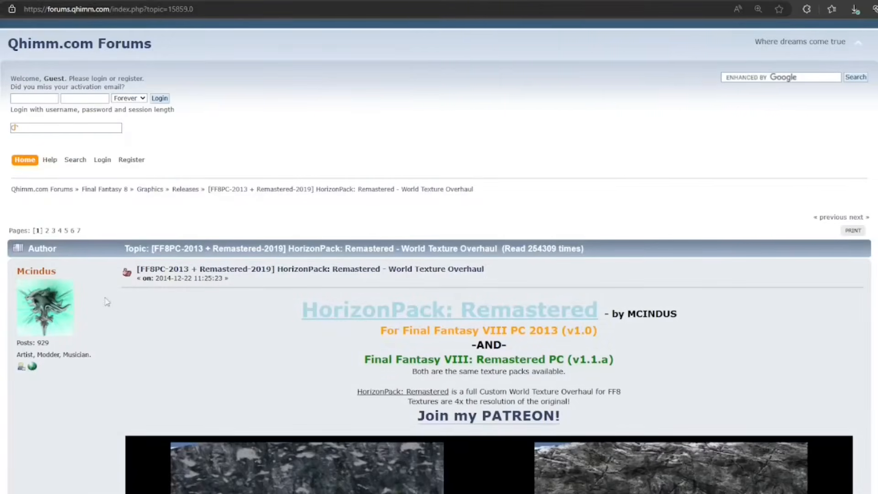
scroll(115, 329, down, 5)
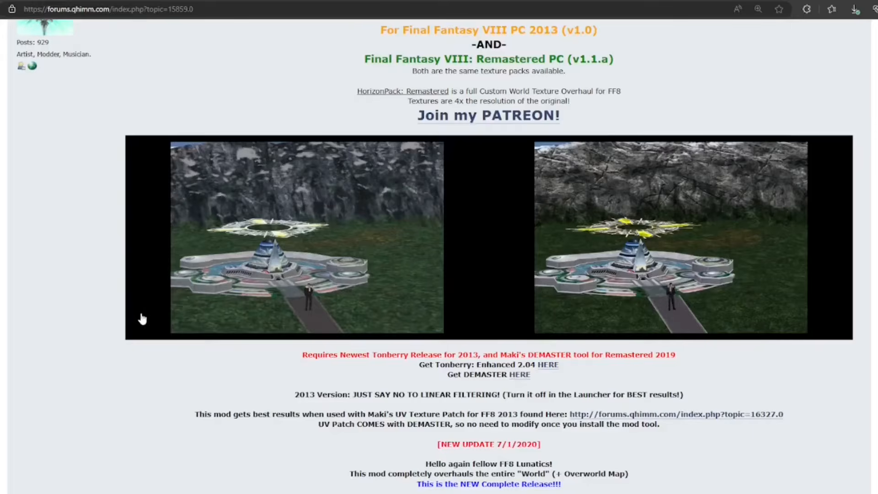
scroll(115, 328, down, 4)
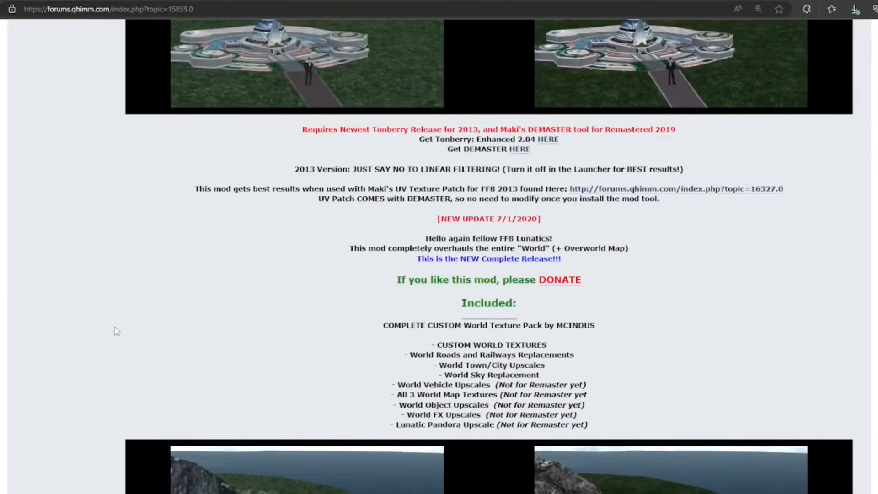
scroll(115, 327, down, 8)
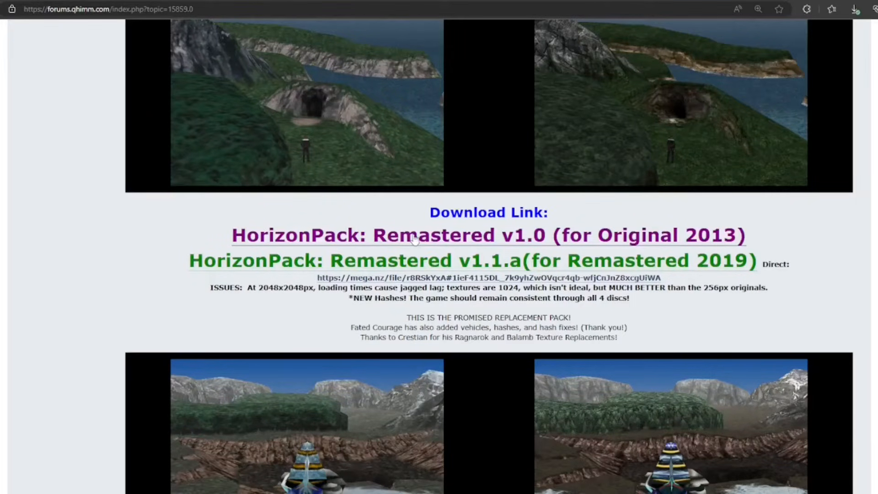
click(484, 243)
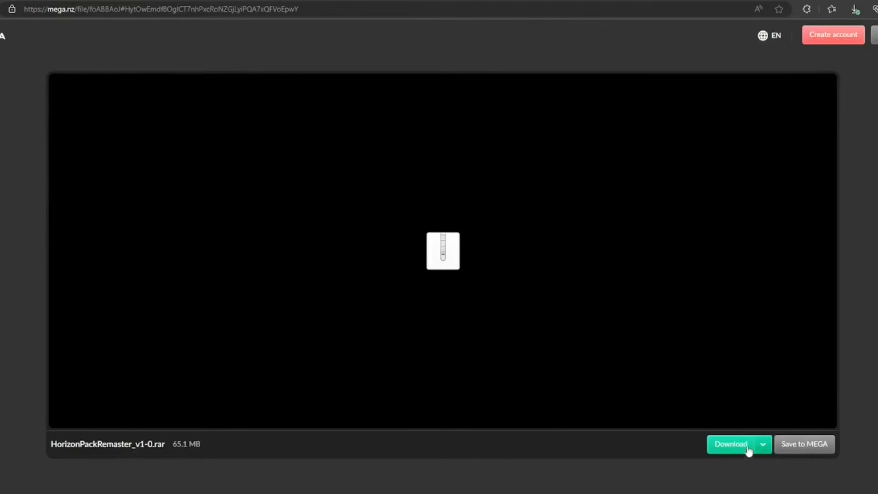
click(316, 0)
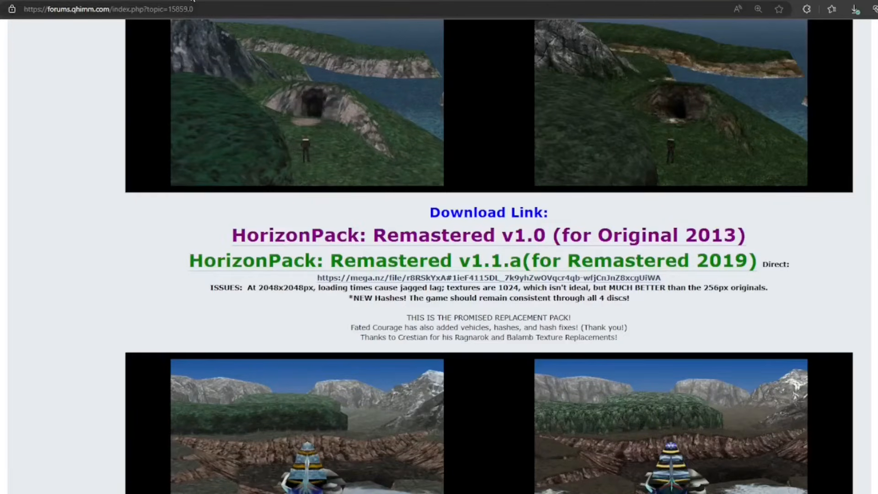
click(91, 0)
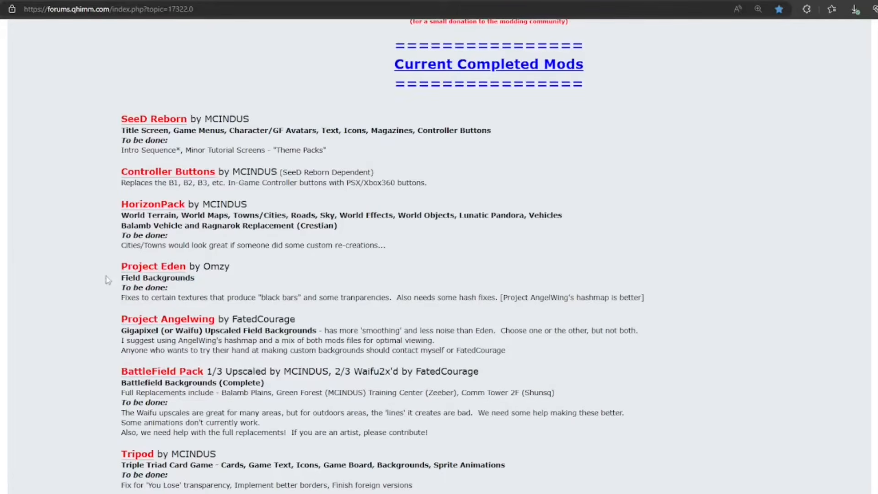
Open the Project Angelwing thread and examine the Original/New comparison images of the upscaled field backgrounds.
click(179, 320)
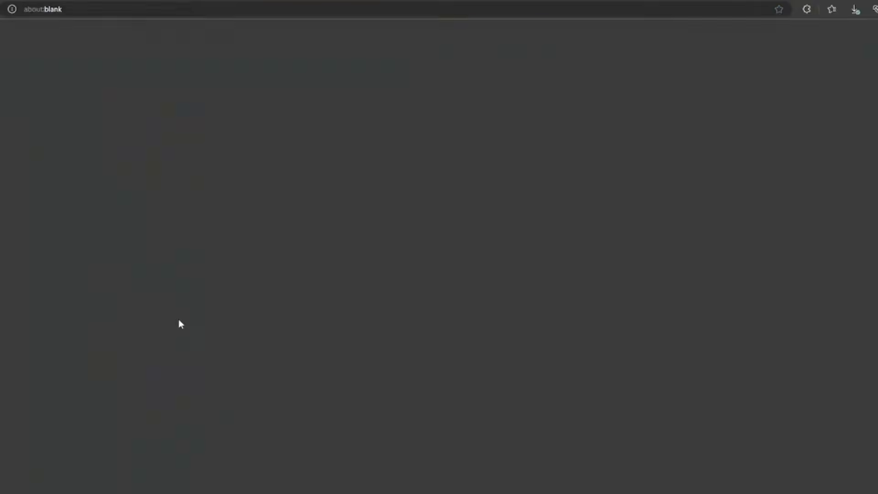
scroll(505, 316, down, 12)
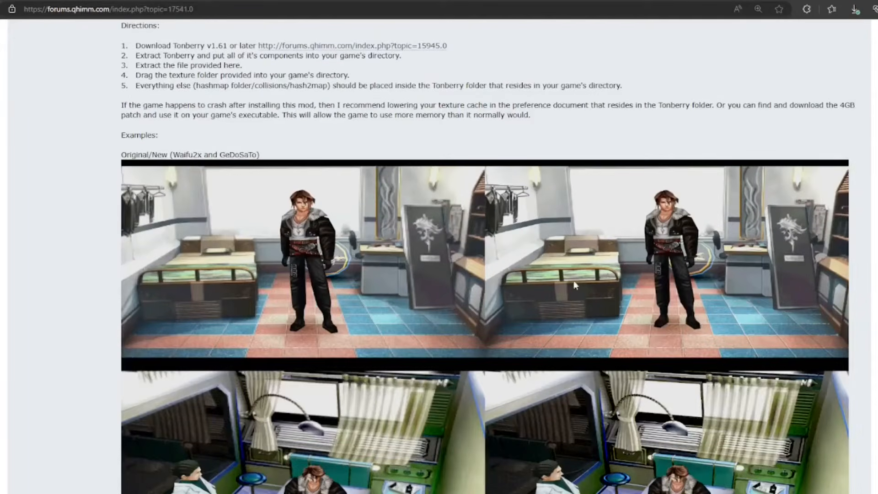
scroll(575, 284, down, 3)
scroll(430, 315, down, 2)
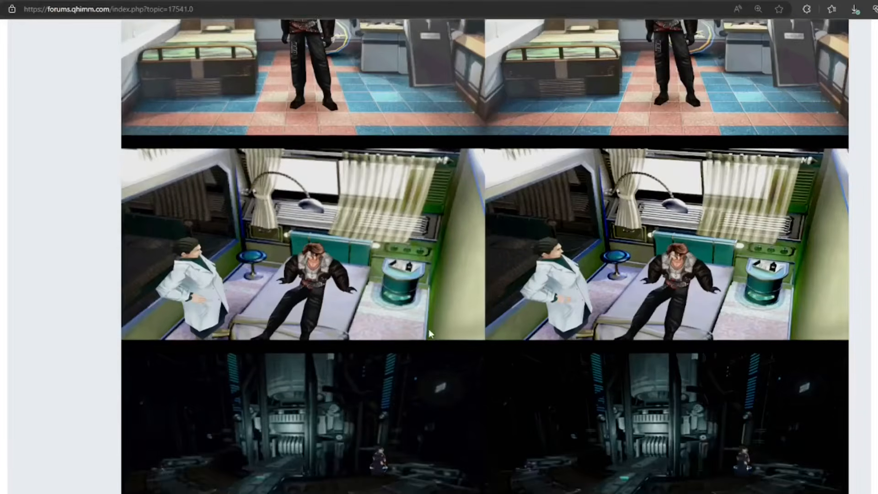
scroll(634, 363, down, 5)
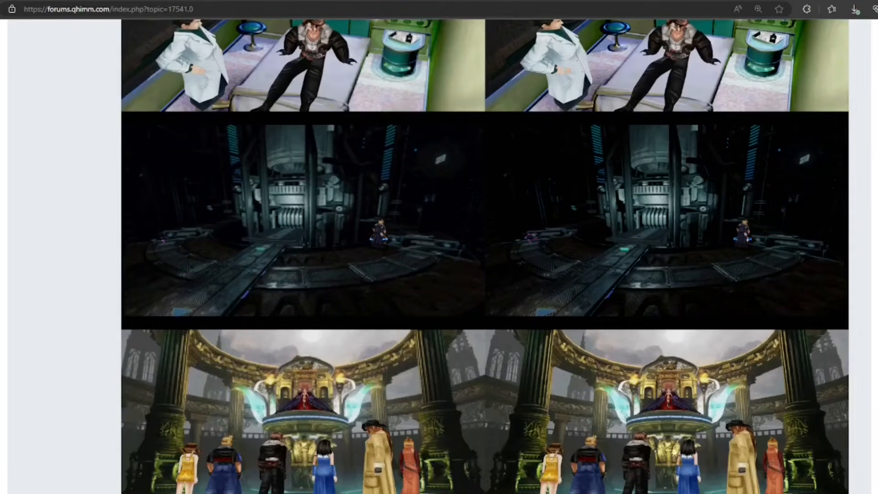
scroll(610, 407, up, 10)
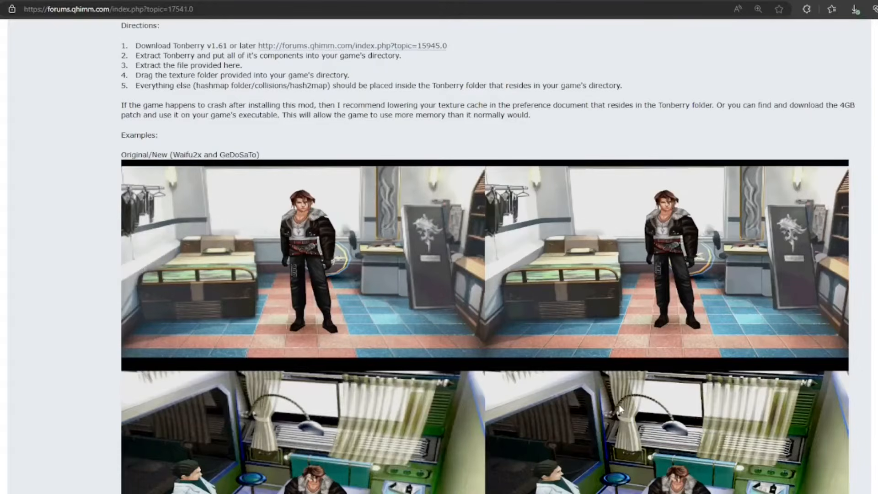
View the Google Drive download page for Project AngelWing v3.0 English and return to the mods master list.
scroll(619, 404, up, 4)
scroll(579, 351, up, 3)
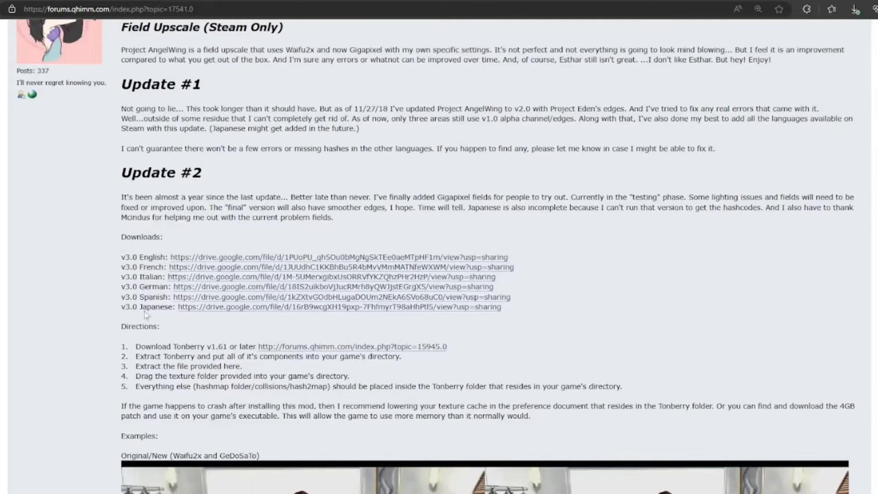
click(316, 259)
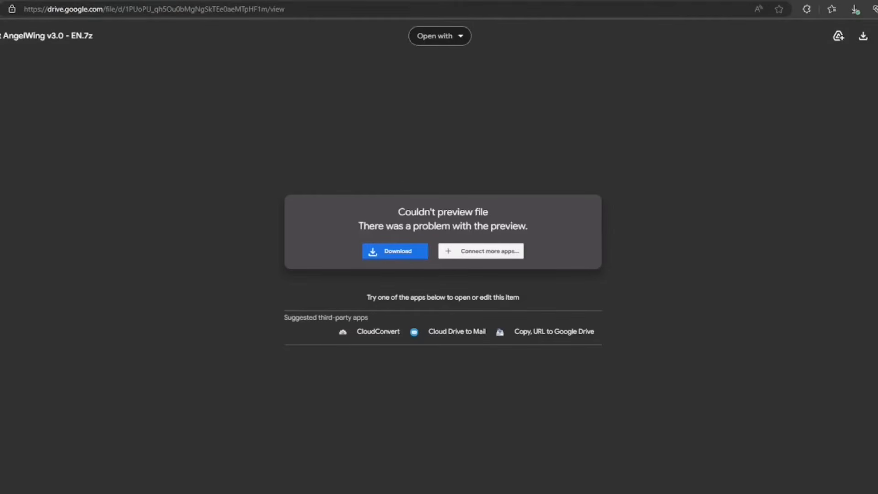
key(ctrl+w)
key(ctrl+w)
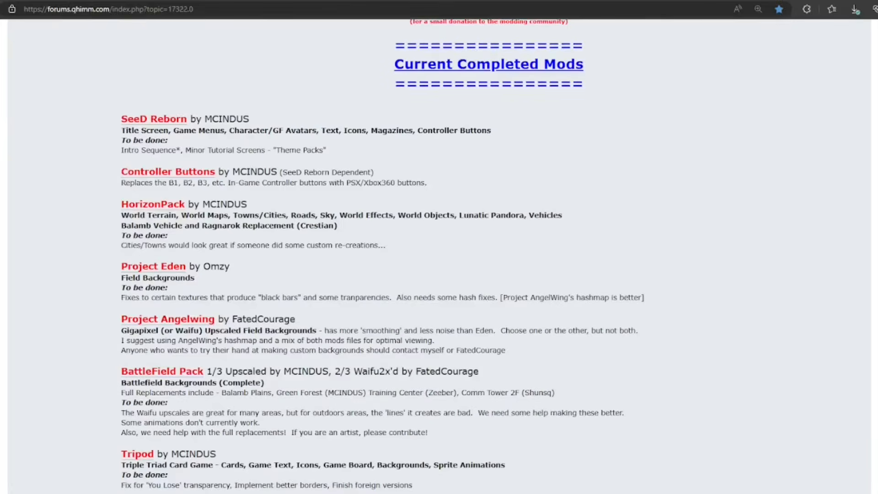
Open the BattleField Pack thread and look over its update notes and battlefield screenshots.
click(182, 373)
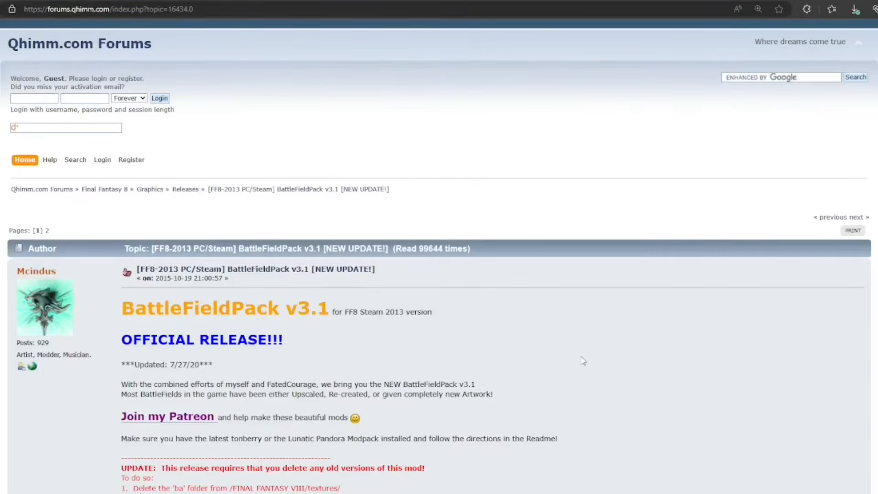
scroll(593, 352, down, 10)
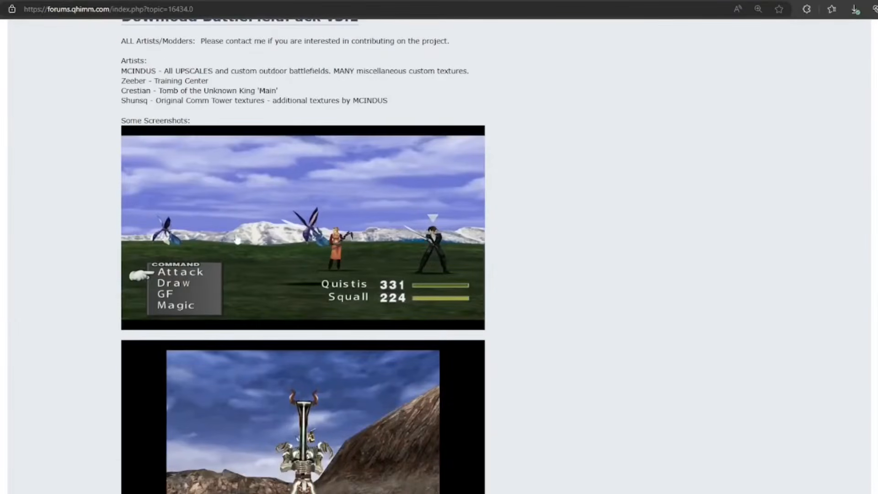
scroll(356, 334, down, 2)
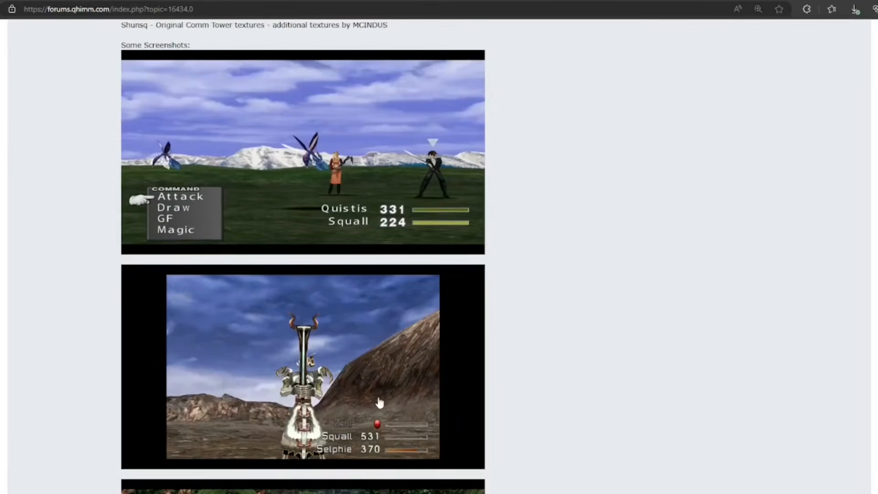
scroll(414, 386, up, 4)
scroll(414, 386, up, 4)
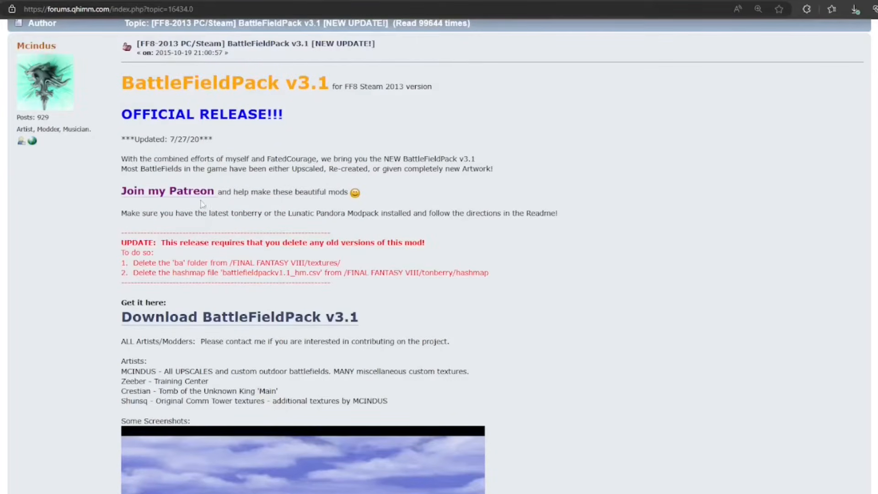
Open the MEGA download page for BattleFieldPack v3.1 and return to the mods master list.
click(253, 320)
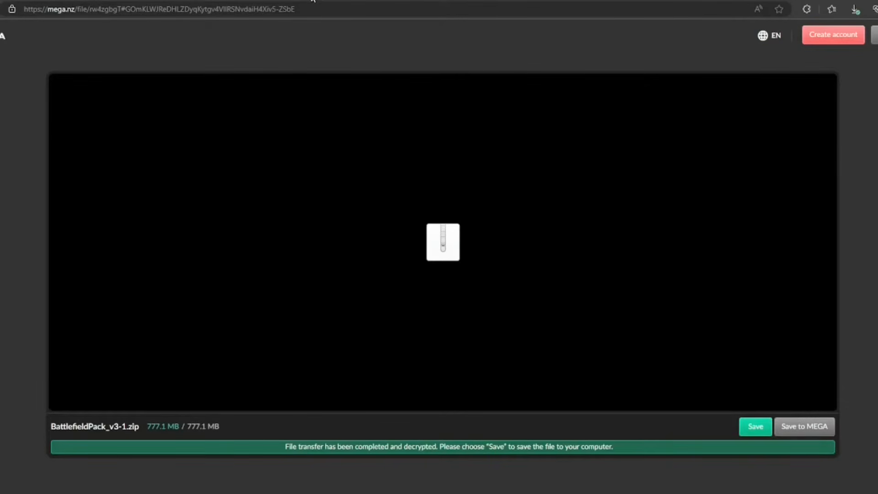
click(313, 1)
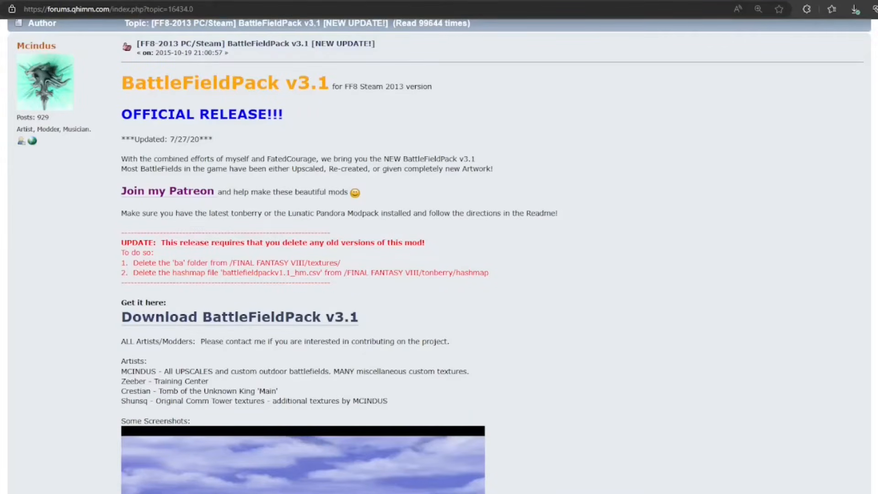
click(197, 1)
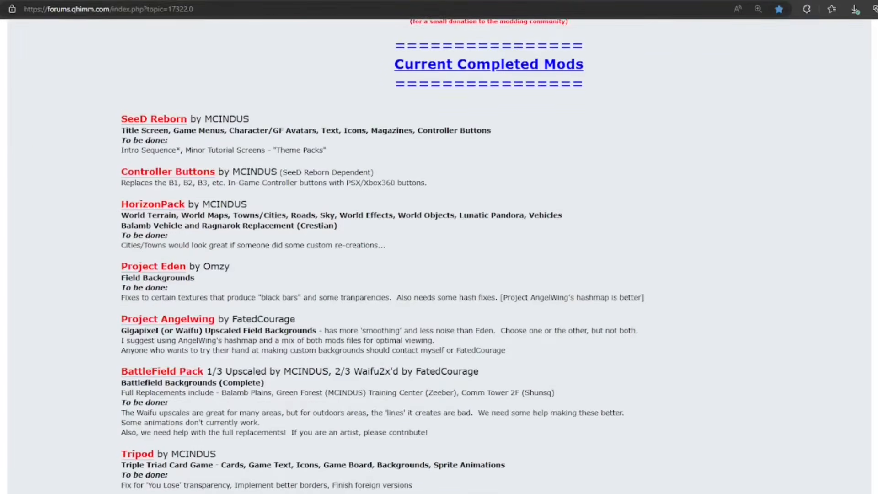
Open the Tripod thread, view the MEGA page of its v1.2 download link, and return to the thread.
scroll(439, 256, down, 8)
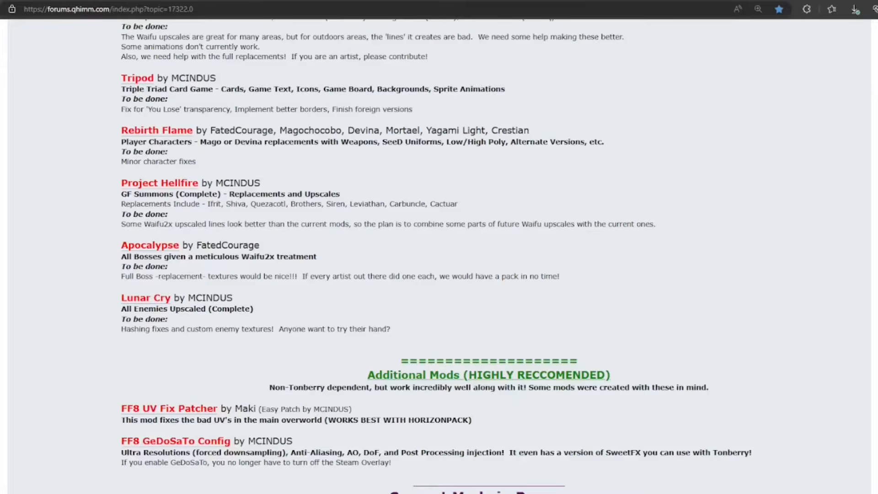
click(138, 81)
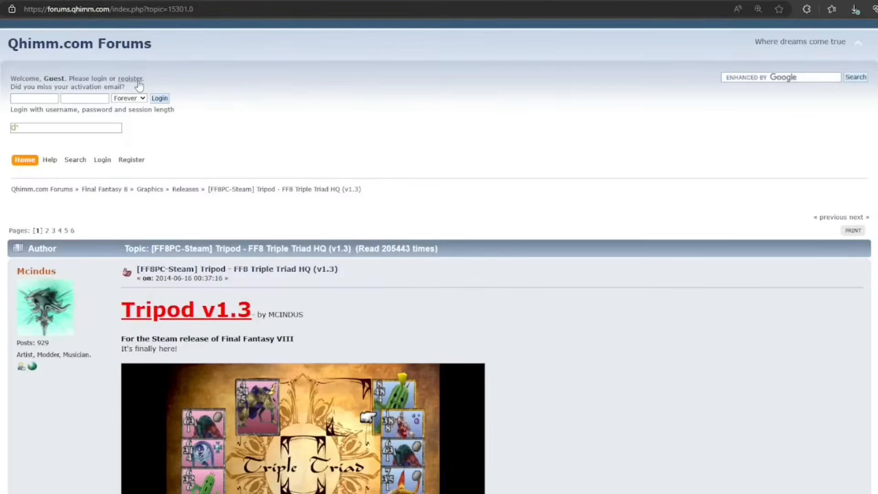
scroll(517, 335, down, 3)
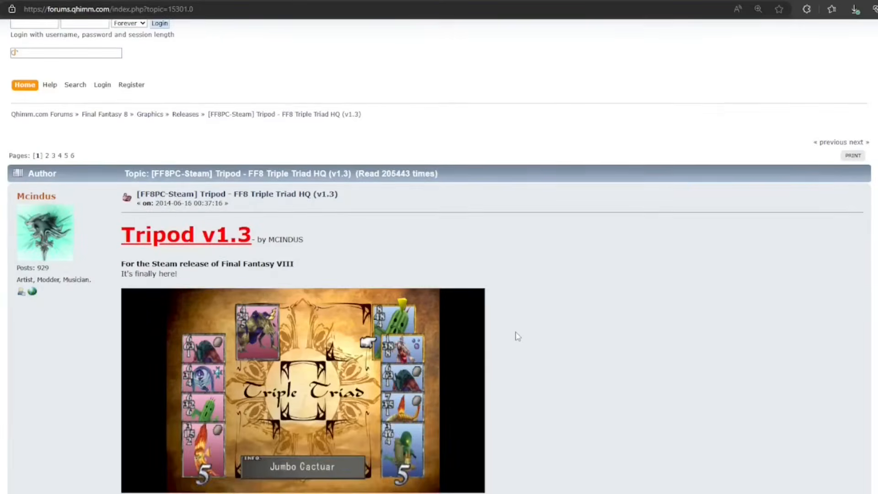
scroll(517, 336, down, 2)
scroll(520, 337, down, 2)
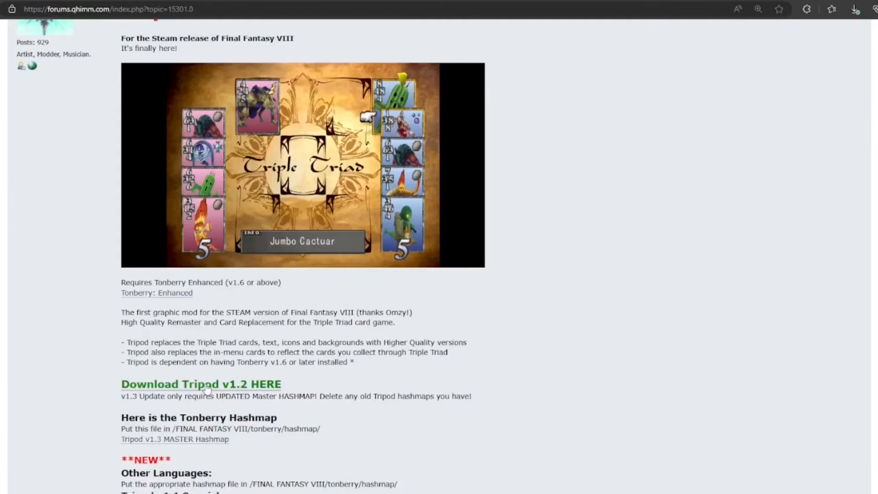
click(207, 388)
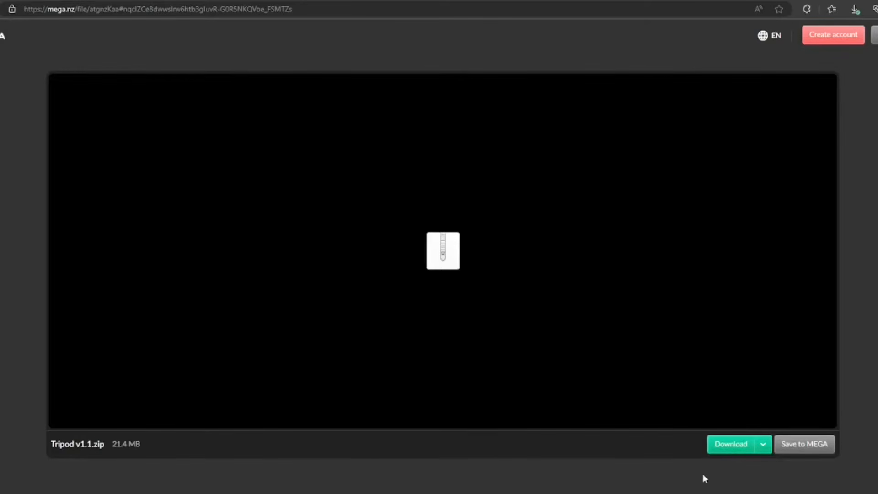
click(316, 0)
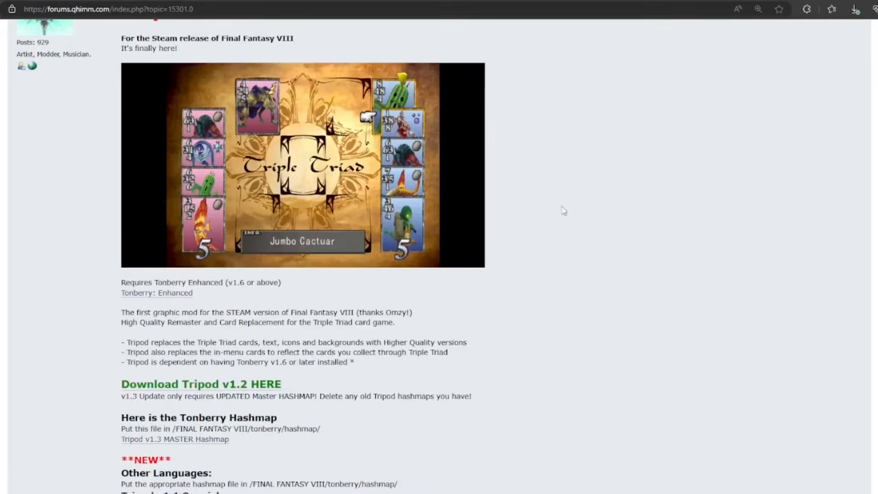
View the Google Drive page for the Tripod v1.3 MASTER Hashmap and return to the mods master list.
scroll(566, 213, down, 2)
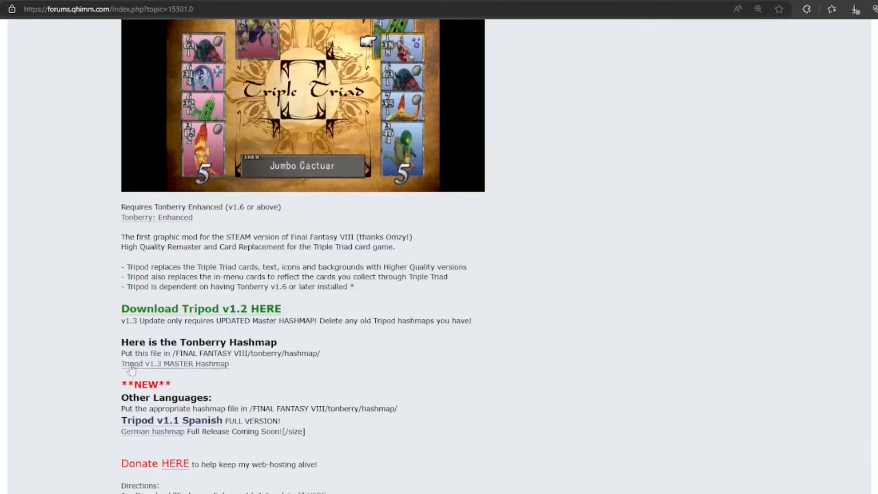
click(184, 365)
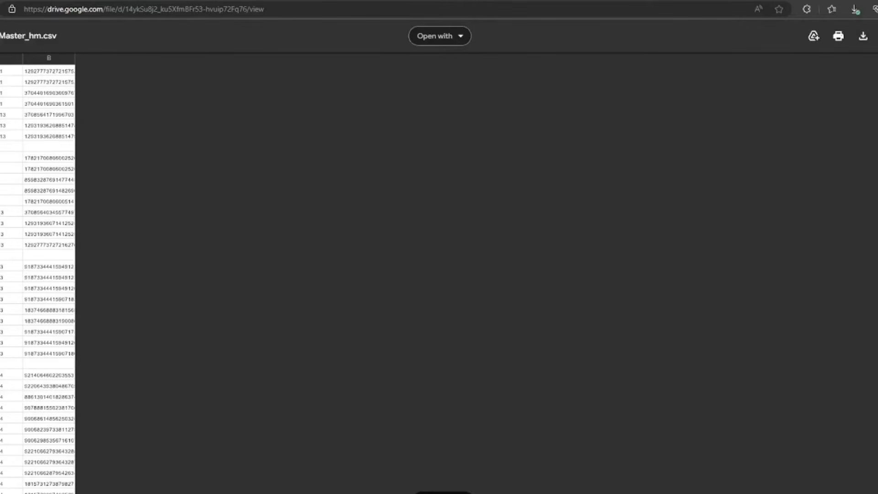
click(313, 0)
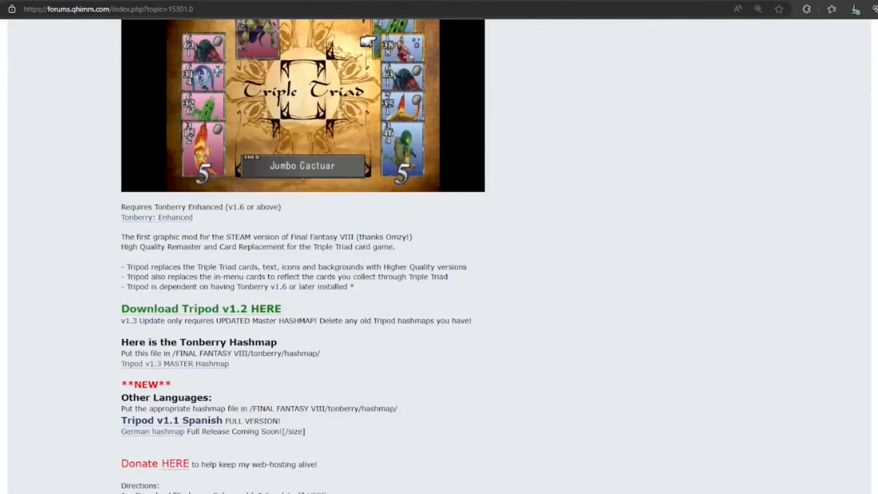
click(194, 0)
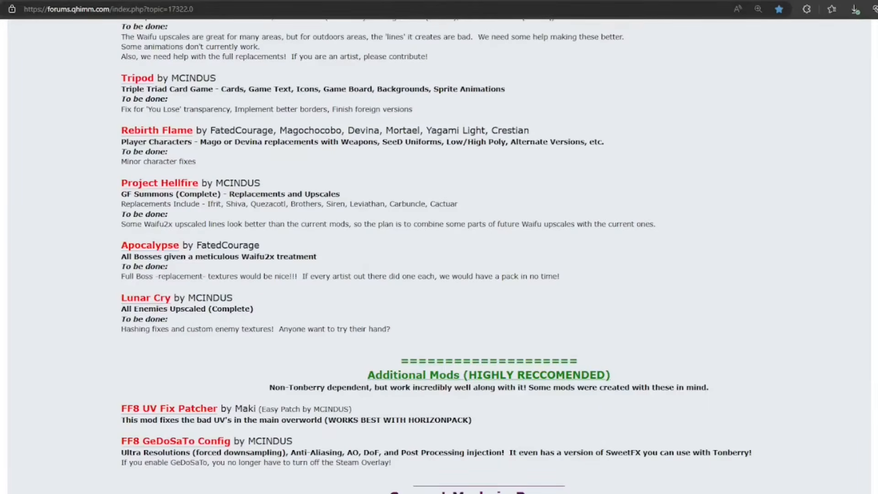
Open the Rebirth Flame thread and compare the Mago, Devina and Upscaled character texture screenshots.
click(170, 130)
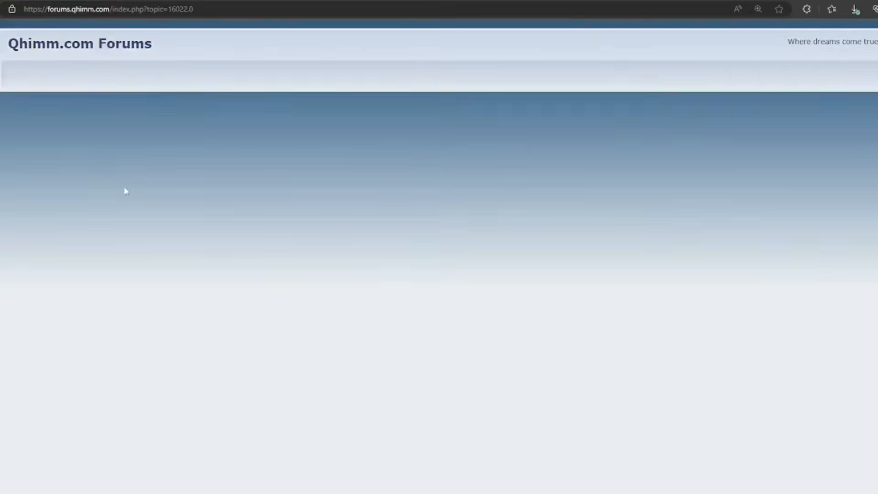
scroll(110, 222, down, 2)
scroll(109, 223, down, 2)
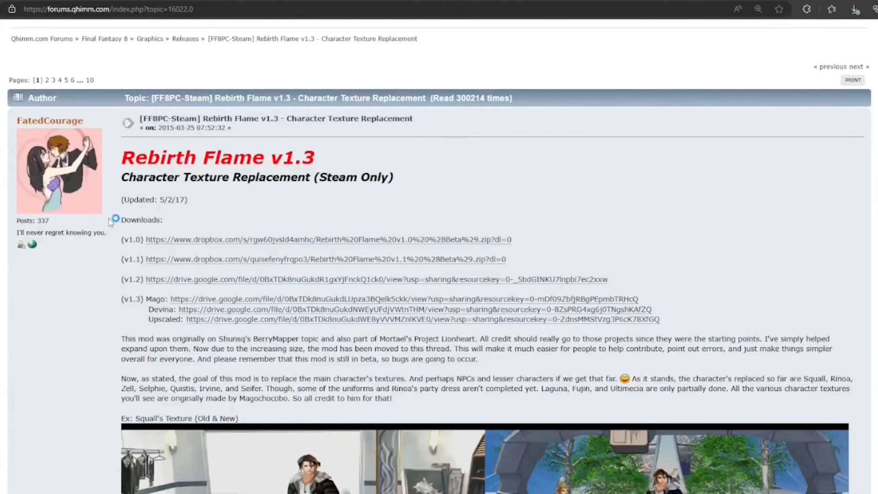
scroll(110, 224, down, 2)
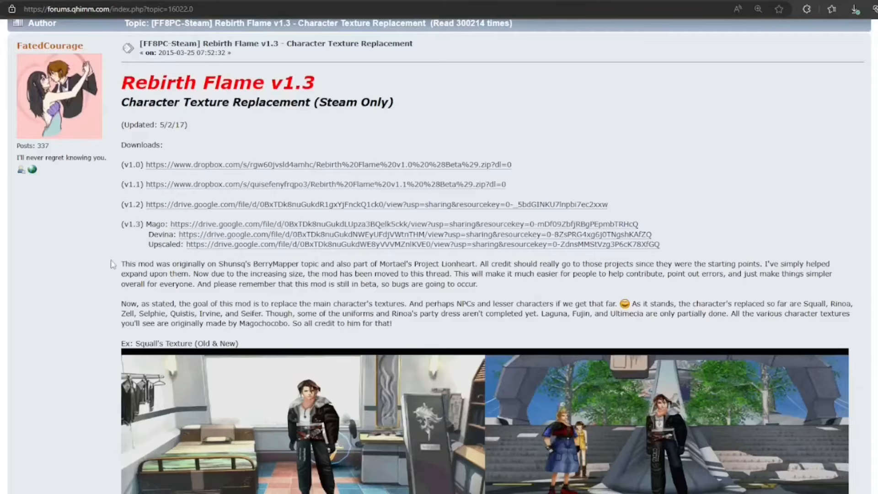
scroll(112, 264, down, 10)
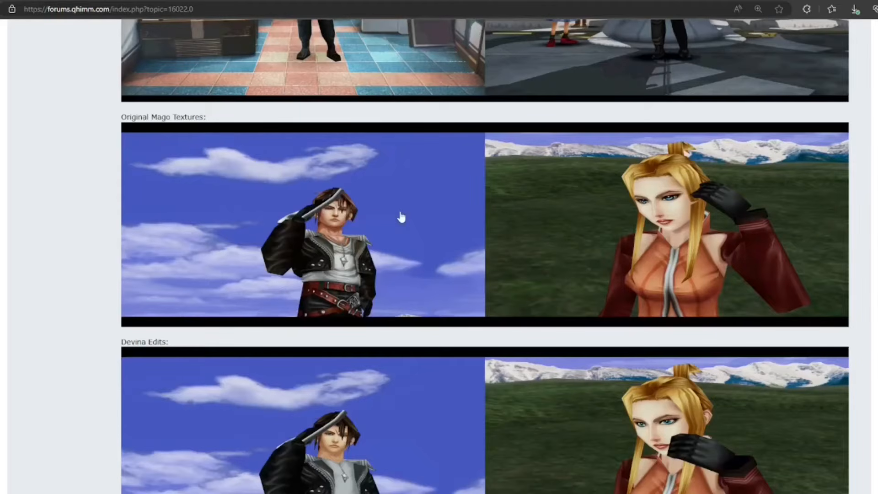
scroll(402, 218, down, 5)
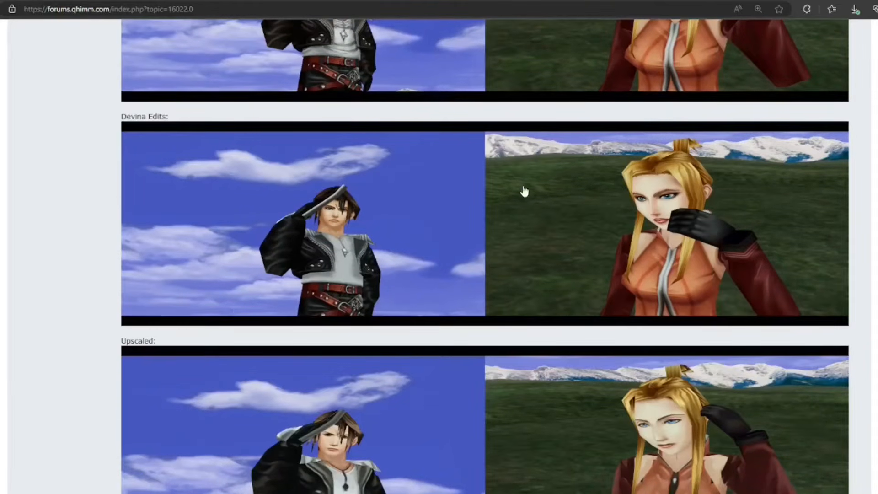
scroll(552, 222, down, 3)
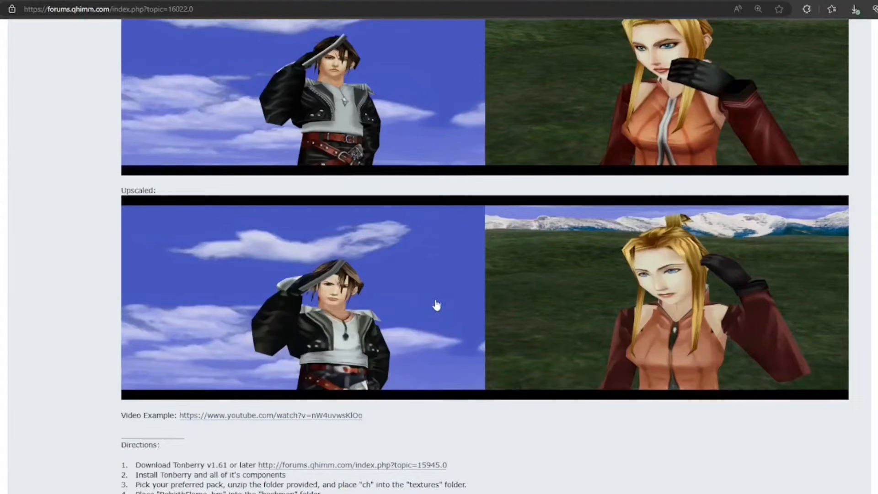
View the Google Drive download page for the Rebirth Flame v1.3 Mago pack and return to the mods master list.
scroll(581, 307, up, 7)
scroll(583, 307, up, 4)
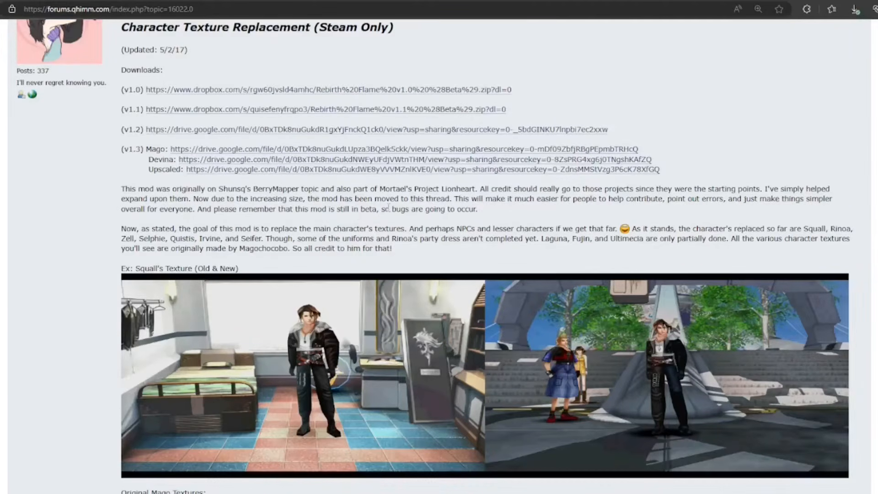
click(380, 149)
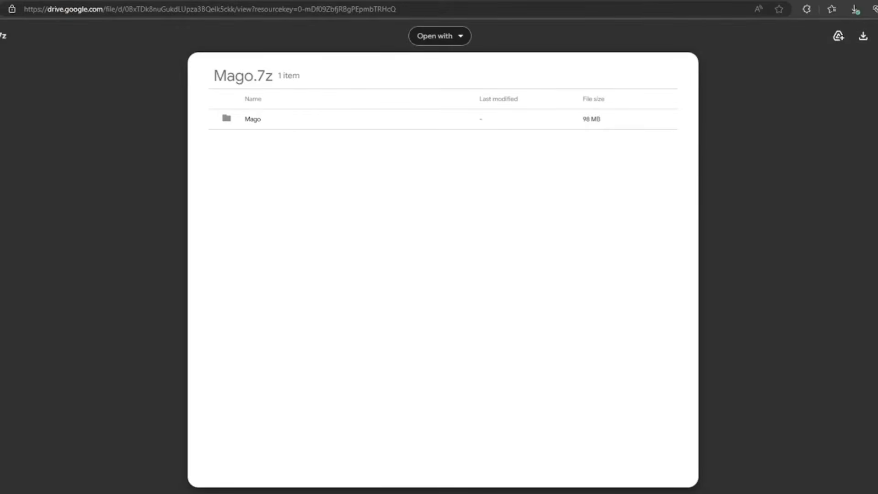
click(198, 0)
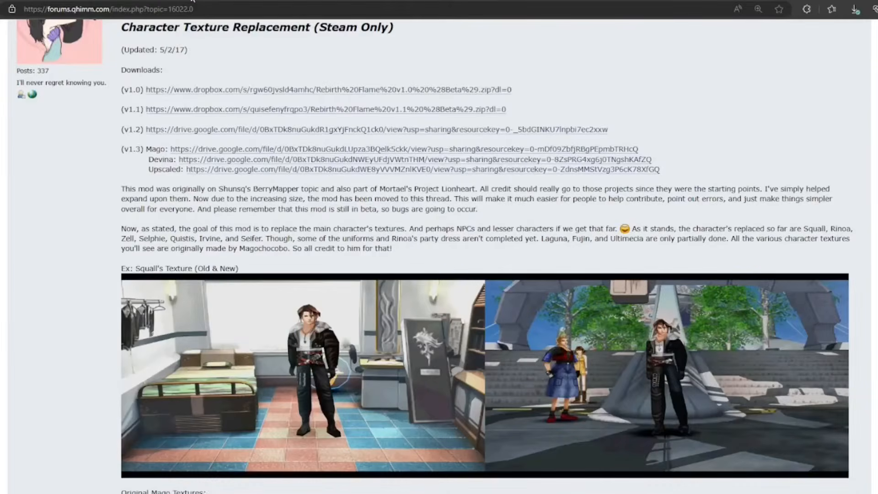
click(192, 0)
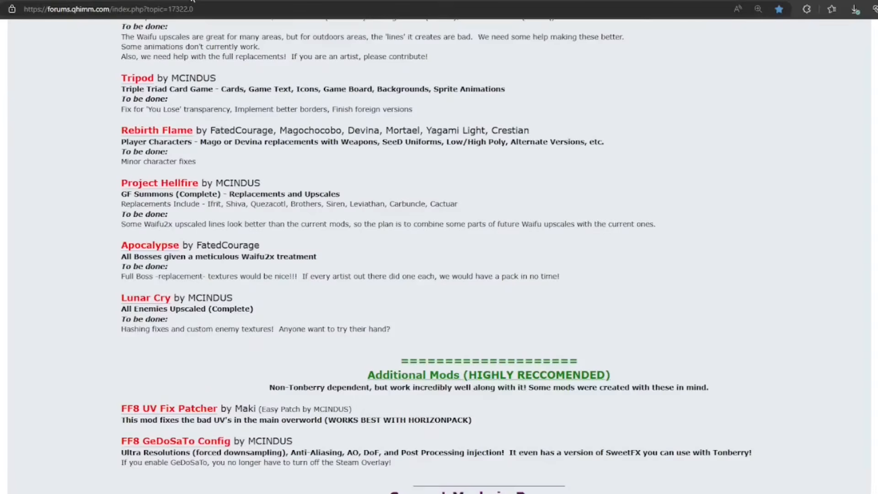
Open the Project Hellfire thread, view the MEGA page of its v1.2 download link, and return to the mods master list.
click(167, 184)
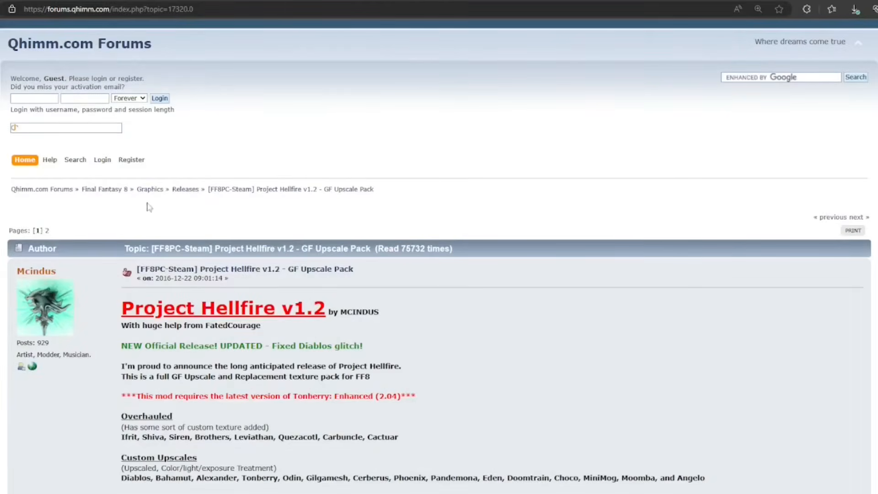
scroll(121, 224, down, 3)
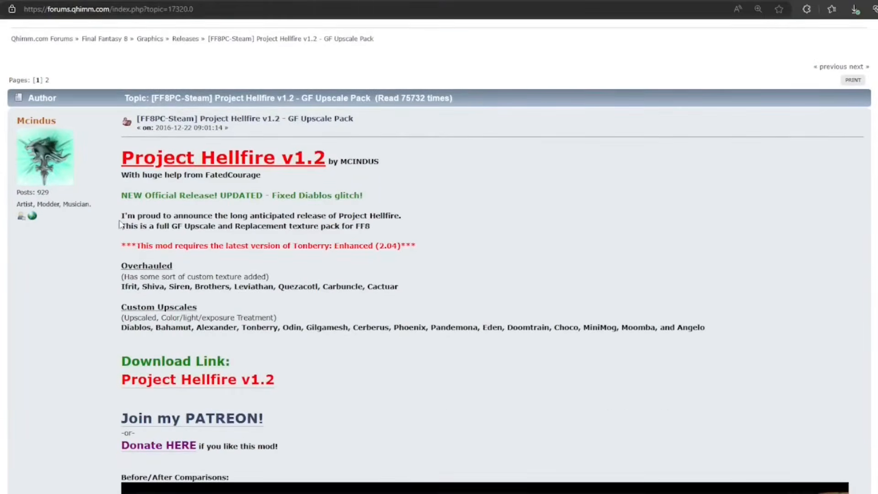
scroll(119, 230, down, 3)
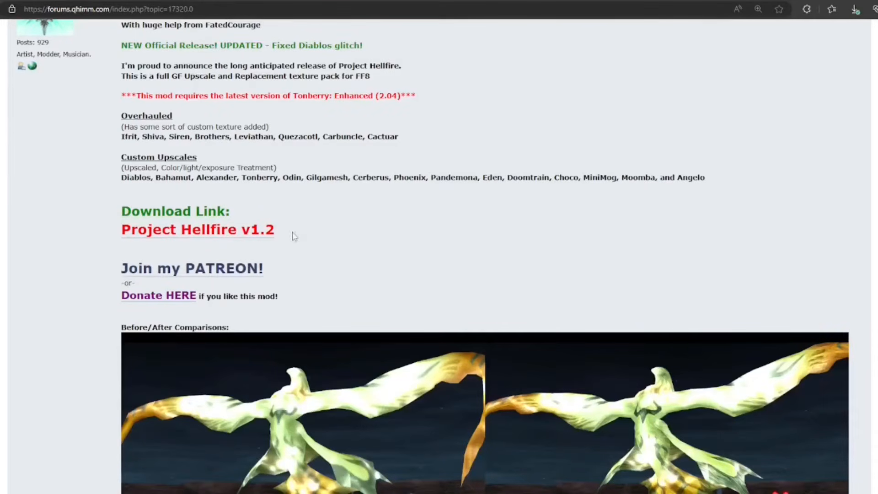
click(200, 235)
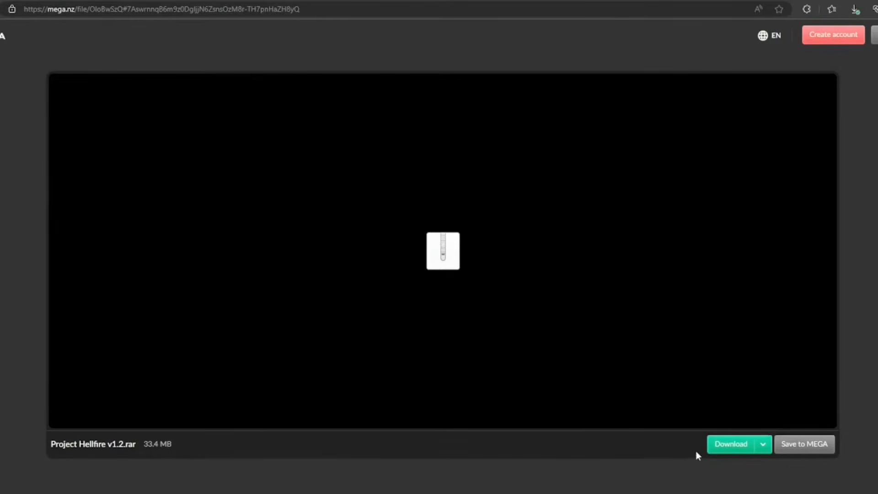
click(301, 1)
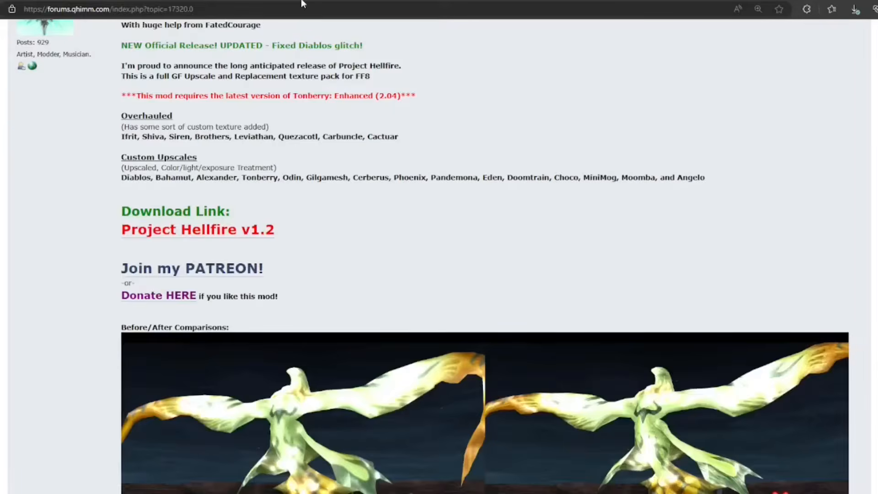
click(101, 0)
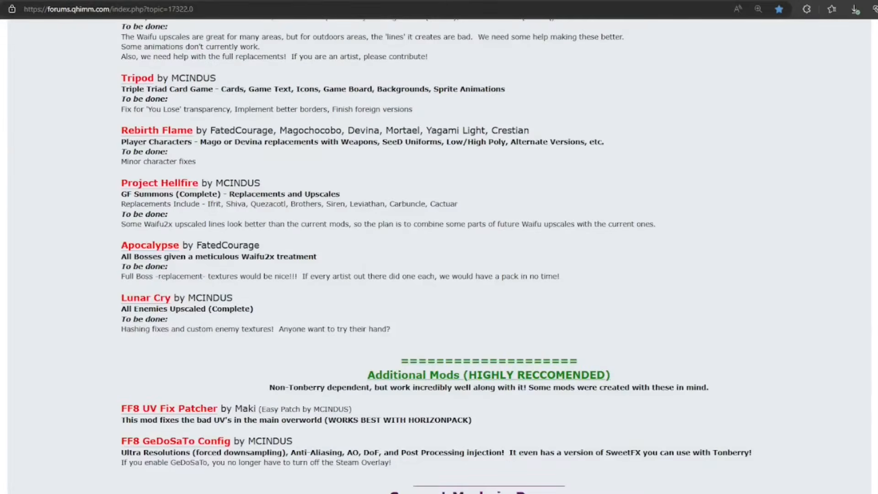
Open the Apocalypse thread, view the Google Drive page of its v1.2 download, and return to the mods master list.
click(150, 247)
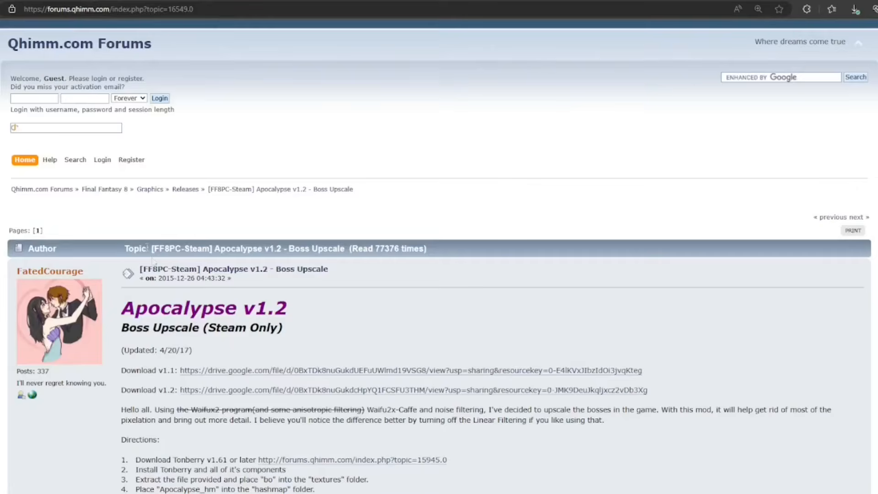
scroll(417, 308, down, 2)
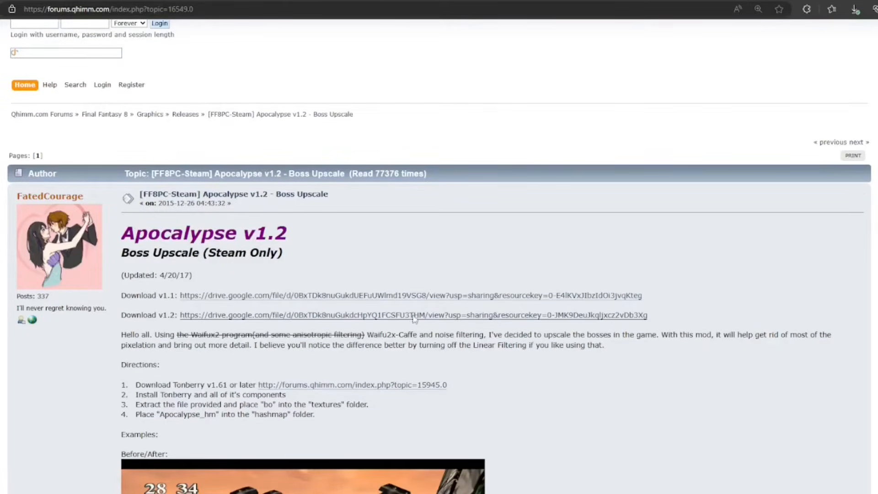
click(414, 317)
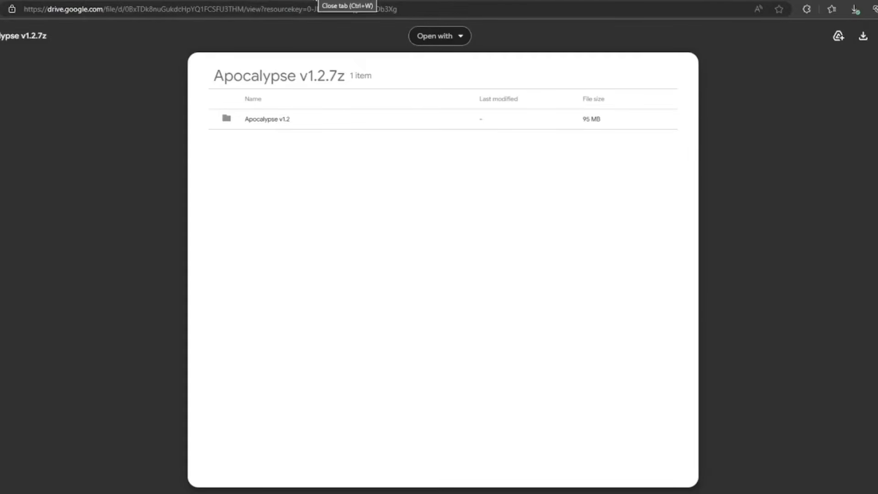
key(ctrl+w)
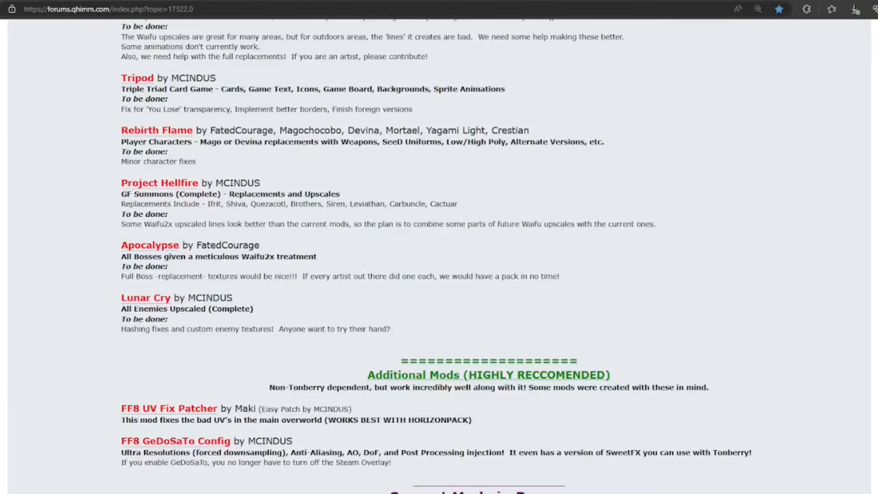
Download LunarCry_v1.5.rar from the MEGA link in the Lunar Cry thread and return to the mods master list.
click(163, 301)
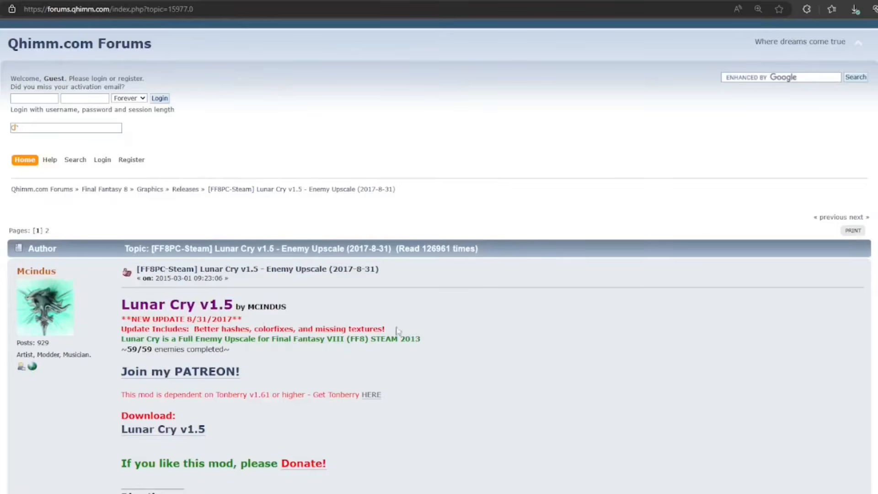
scroll(473, 336, down, 3)
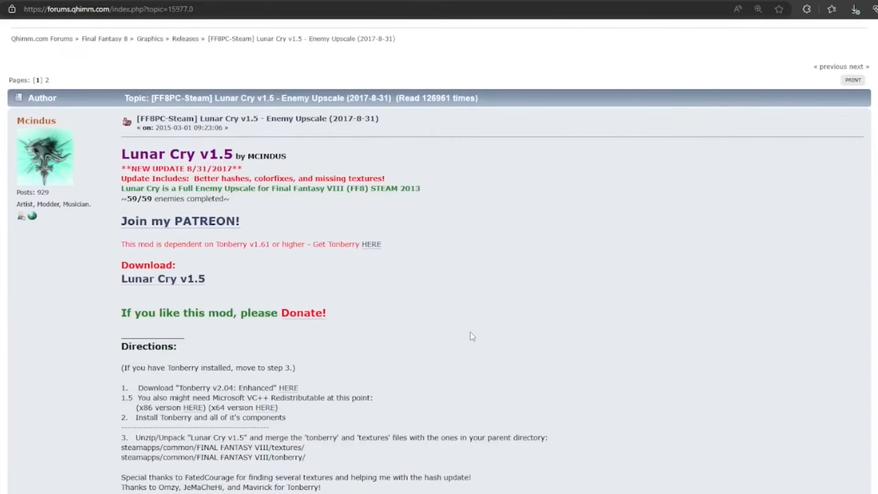
click(170, 283)
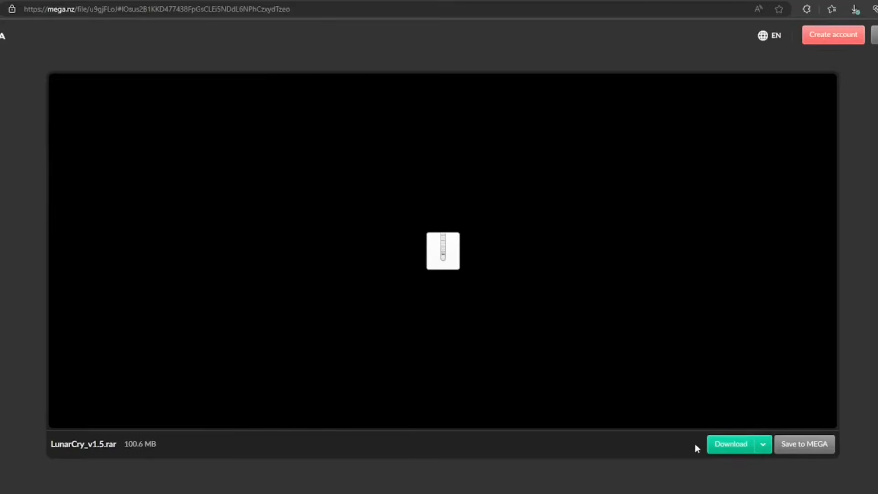
click(728, 444)
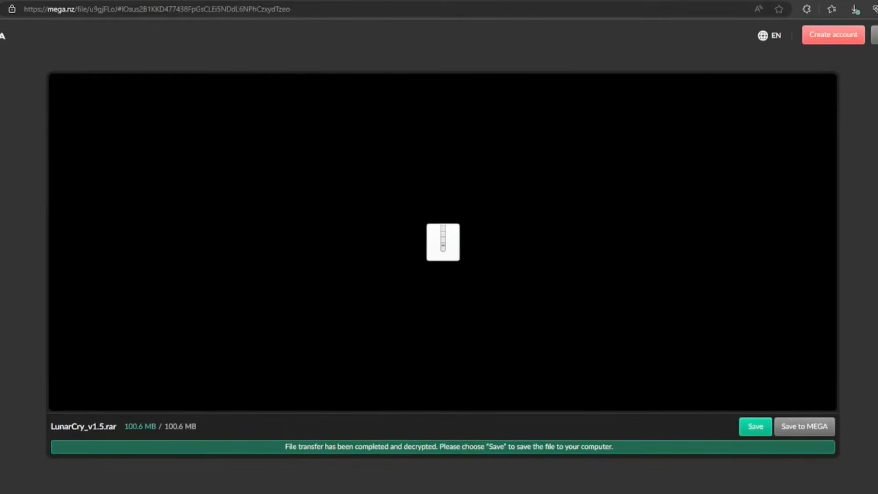
click(179, 0)
click(194, 0)
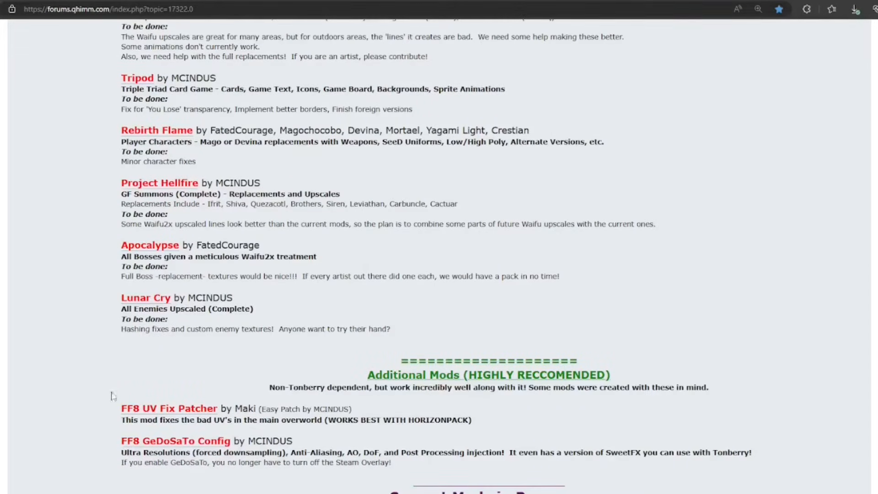
Open the FF8 UV Fix Patcher thread and find the Bad UV Easy Patcher v1.1 post covering all languages.
click(190, 410)
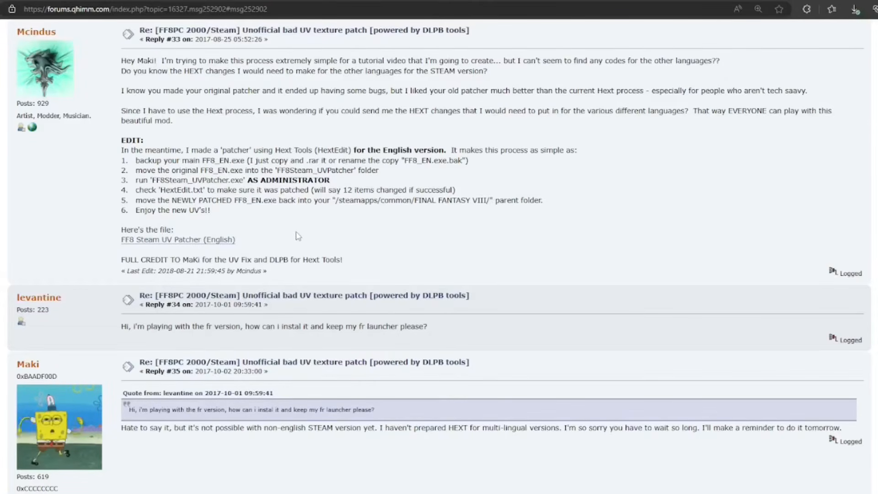
scroll(298, 235, down, 20)
scroll(297, 236, down, 20)
scroll(298, 236, down, 20)
scroll(299, 237, down, 3)
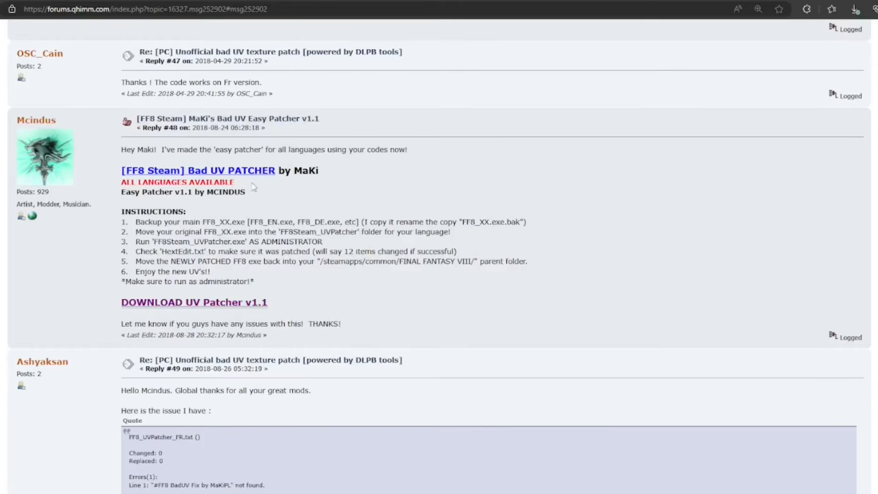
View the MEGA download page for UV Patcher v1.1 and return to the mods master list.
click(231, 304)
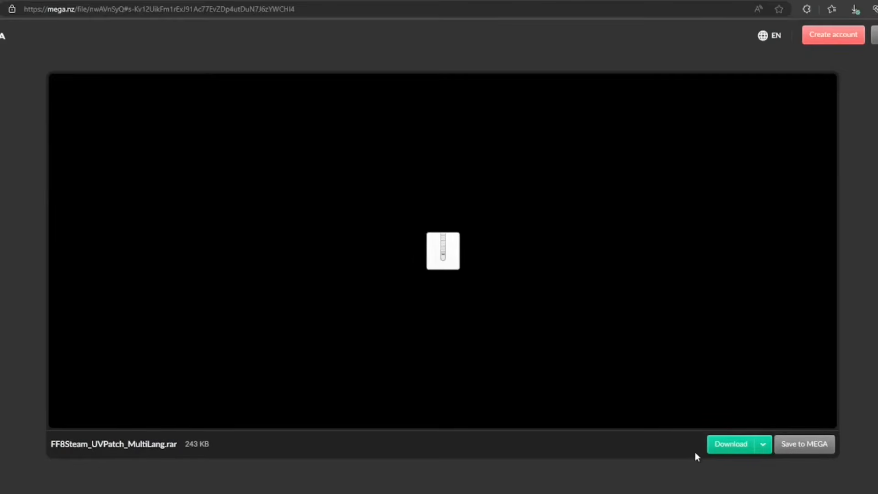
click(763, 444)
key(ctrl+shift+Tab)
key(ctrl+shift+Tab)
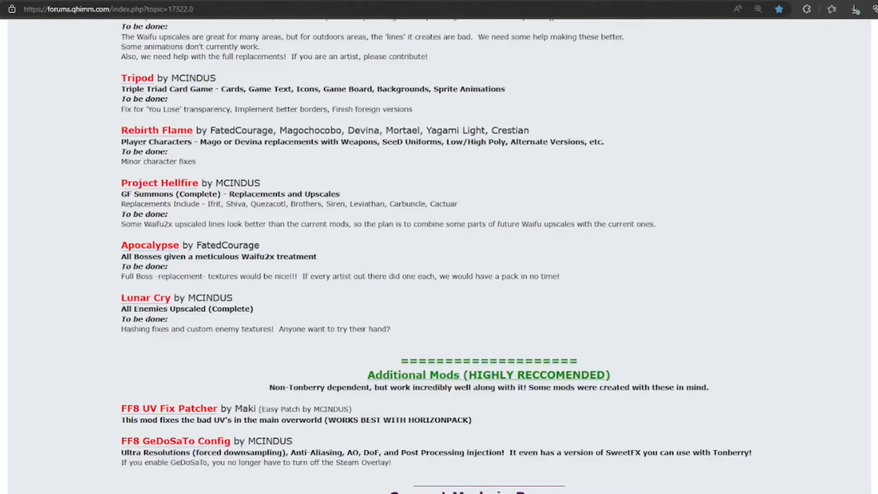
Open the FF8 GeDoSaTo Config thread, review its features, and view the MEGA page of the v2.3 download before returning to the thread.
click(189, 441)
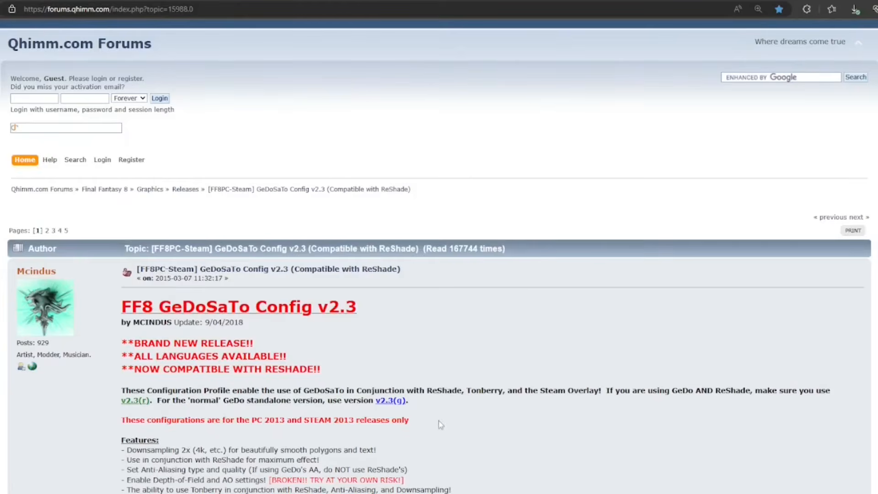
scroll(480, 418, down, 6)
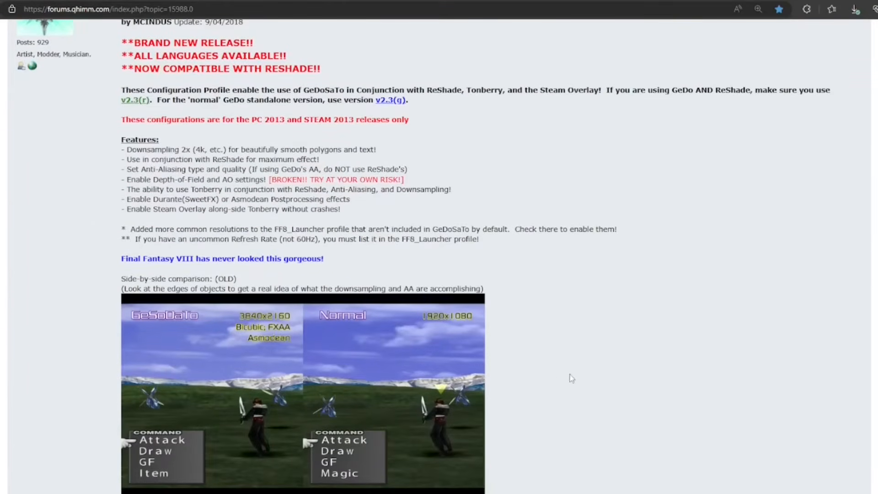
scroll(567, 378, down, 2)
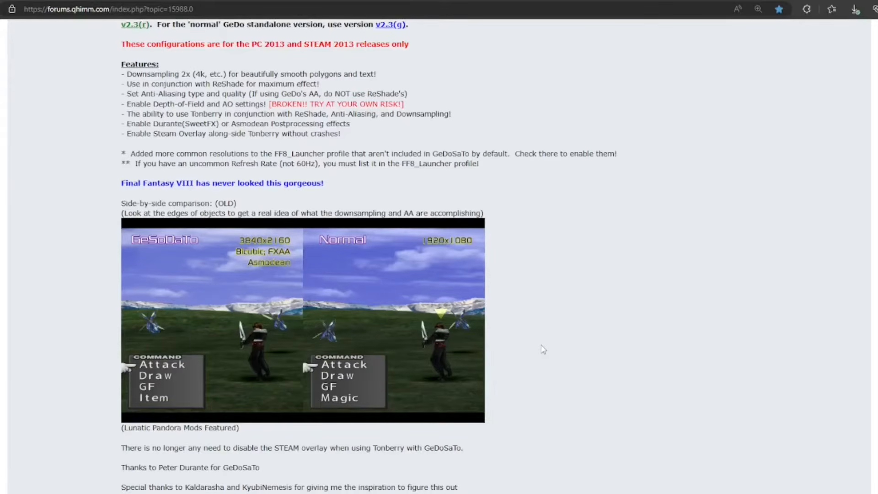
scroll(544, 350, down, 6)
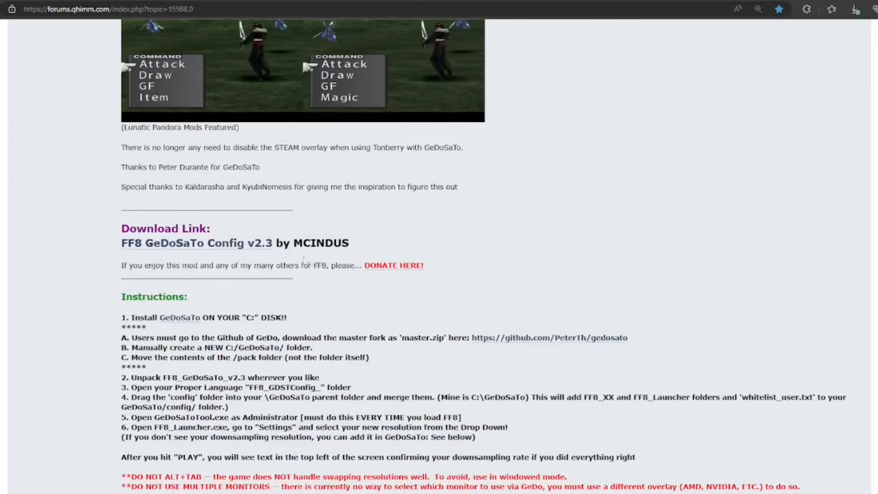
click(233, 246)
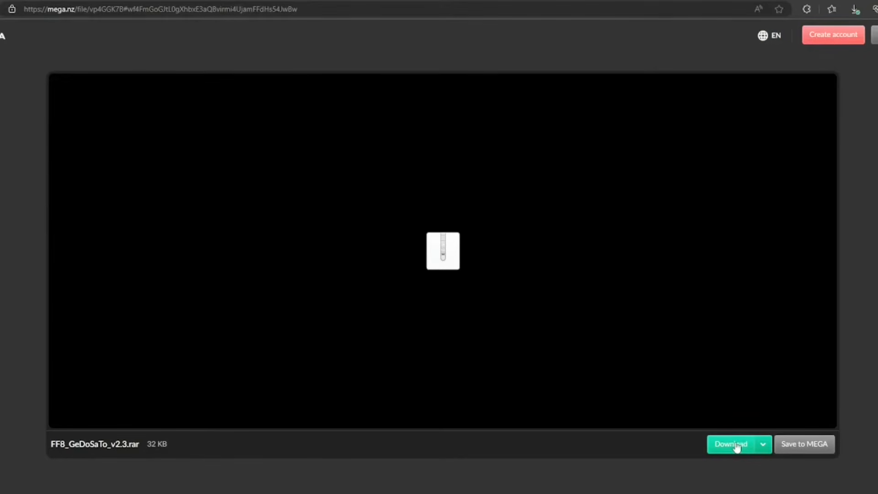
click(316, 1)
Open the gedosato GitHub repository linked in the installation instructions and view its ZIP download option.
scroll(696, 272, down, 2)
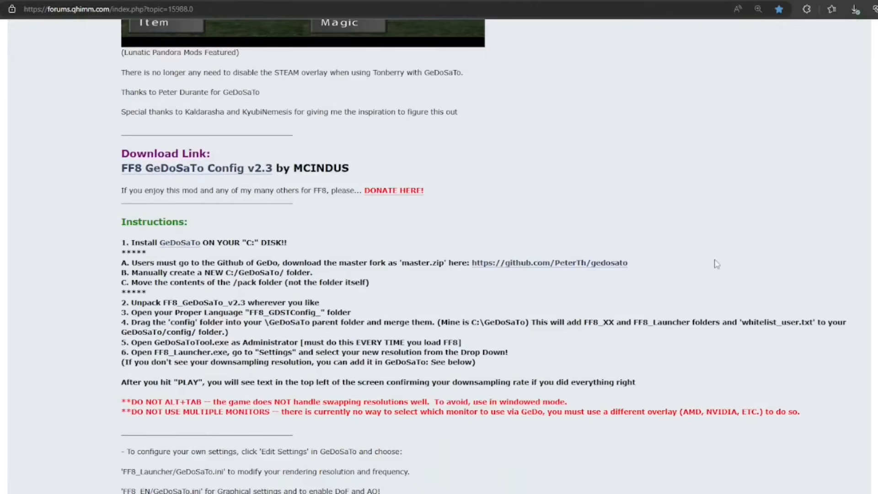
click(589, 265)
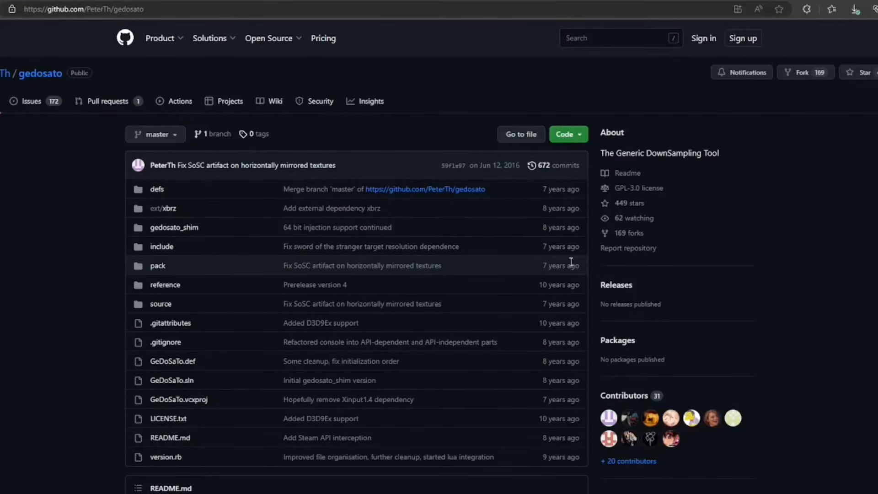
click(579, 137)
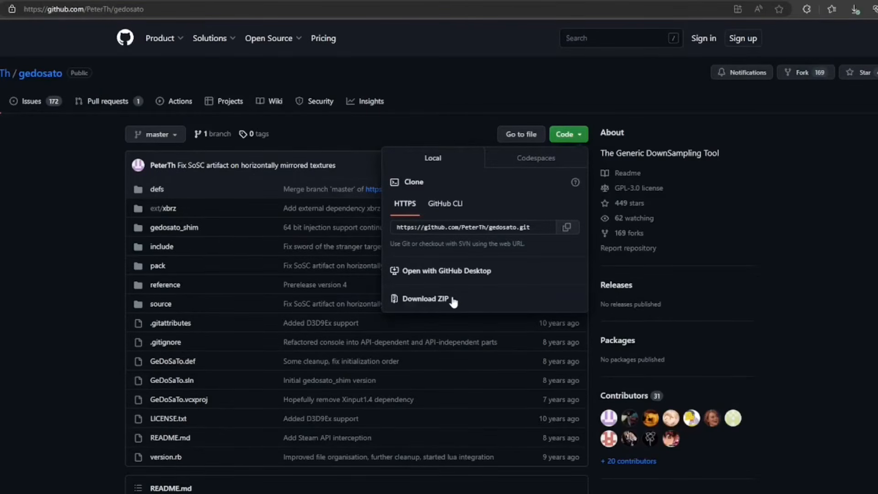
click(463, 134)
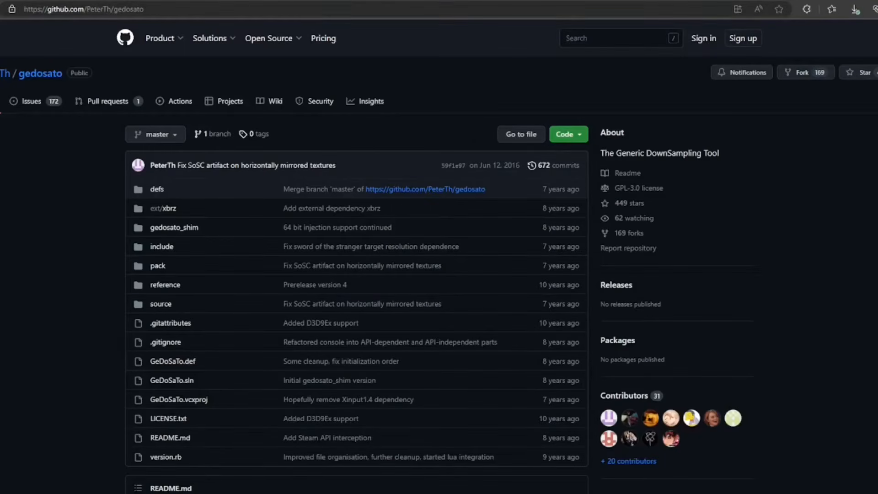
Switch to the ff7.live page of other software and open the full Roses and Wine download.
click(317, 0)
click(214, 0)
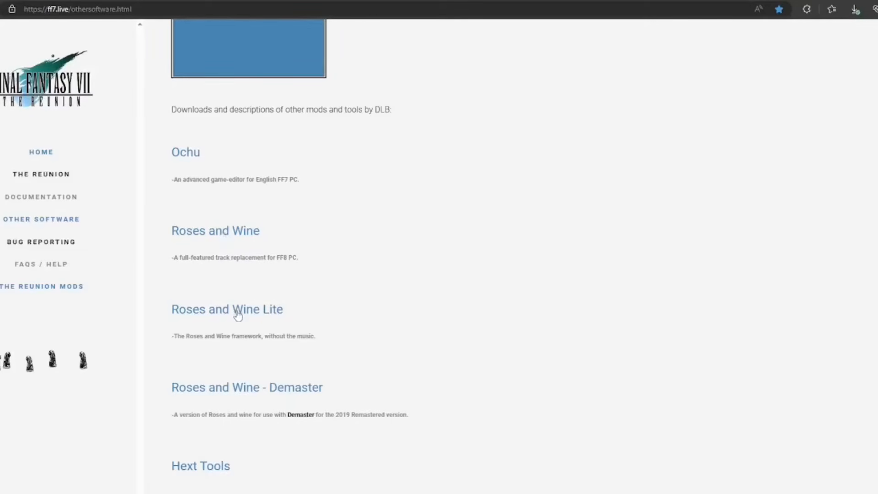
click(237, 232)
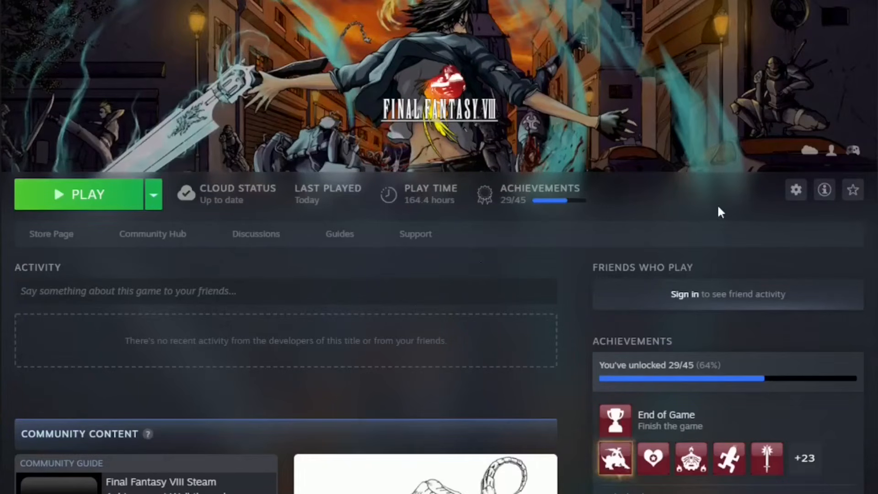
Switch to Steam and open the local files folder of Final Fantasy VIII through its manage options.
click(797, 191)
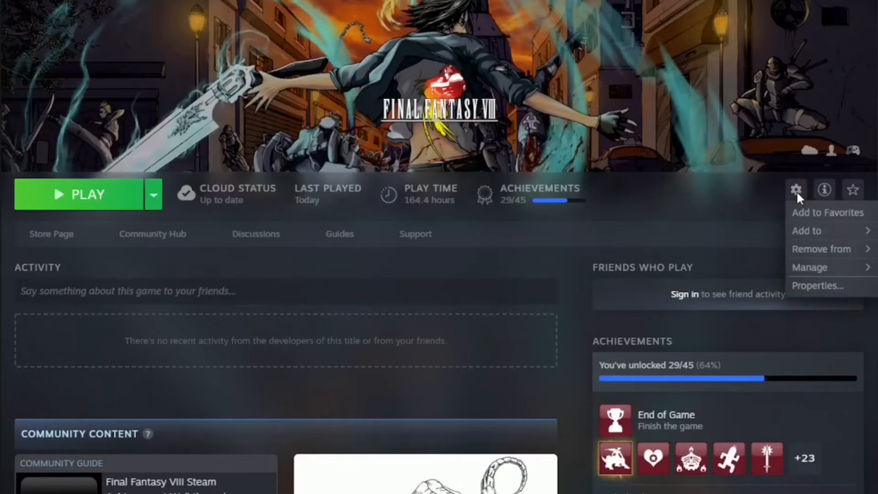
mouse_move(821, 271)
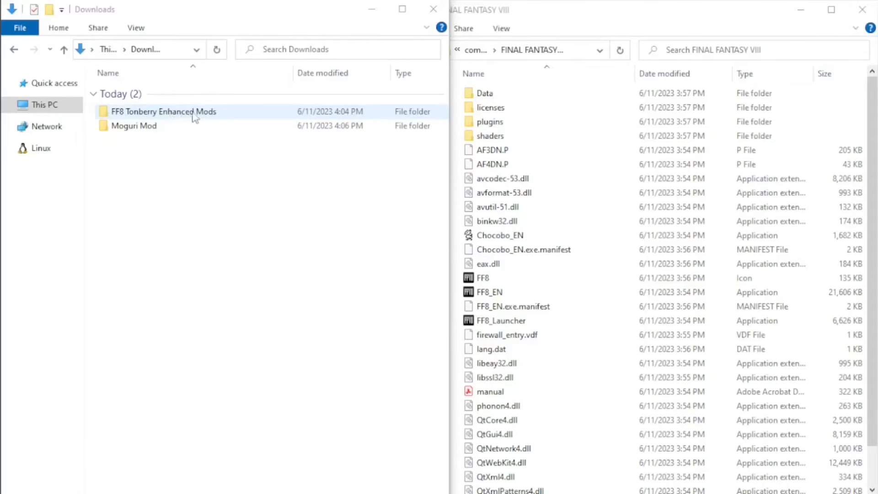
Bring the FINAL FANTASY VIII folder window forward and open the FF8 Tonberry Enhanced Mods folder in Downloads.
click(596, 23)
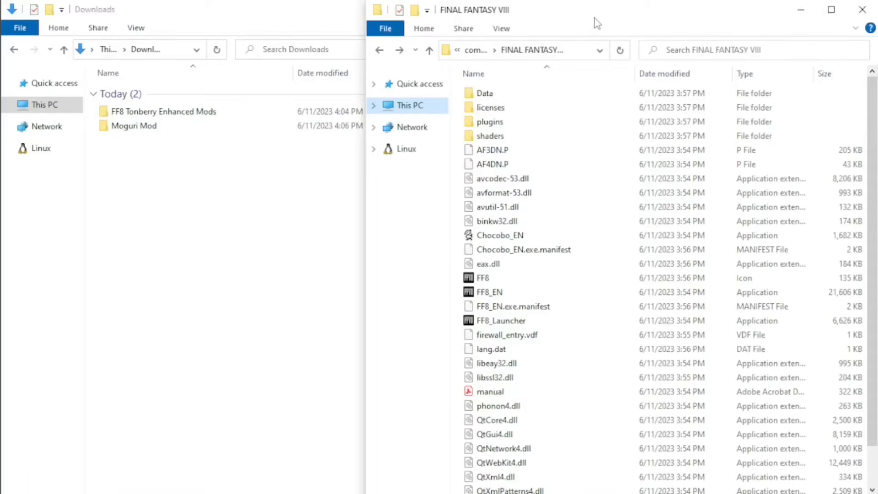
click(204, 116)
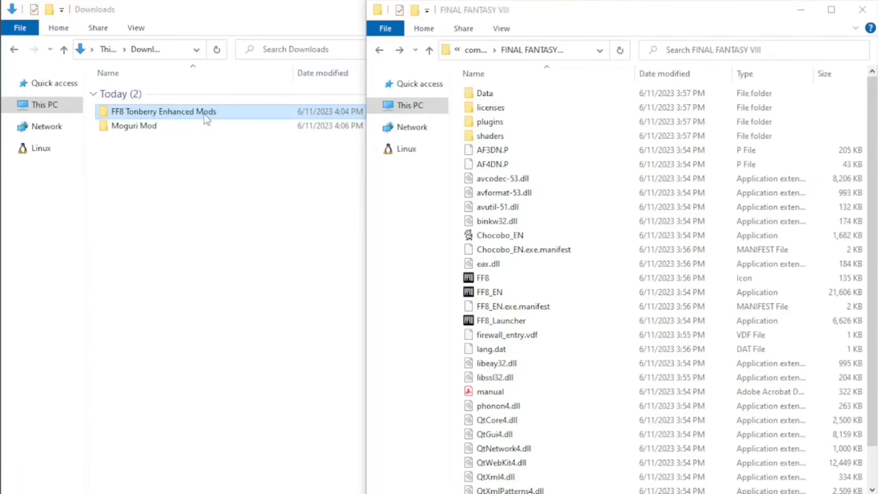
double_click(206, 117)
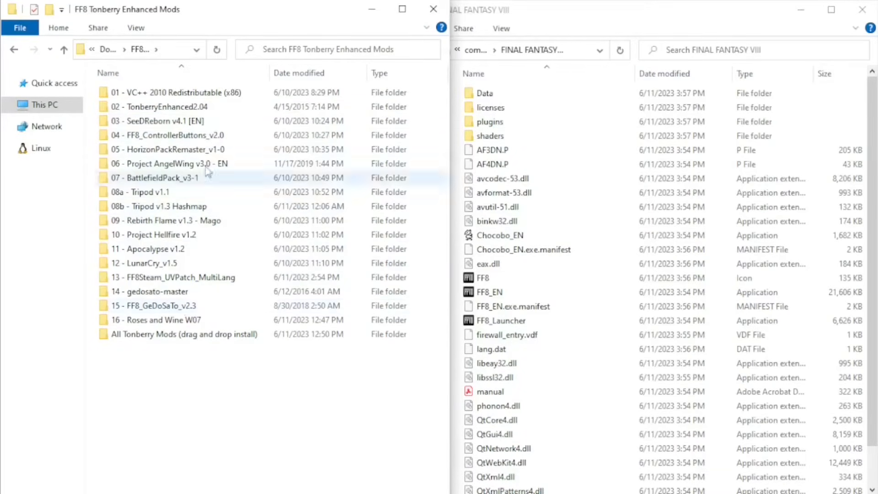
Try to install the Visual C++ 2010 x86 redistributable from the 01 mod folder, then return to the mods folder.
double_click(207, 94)
double_click(147, 94)
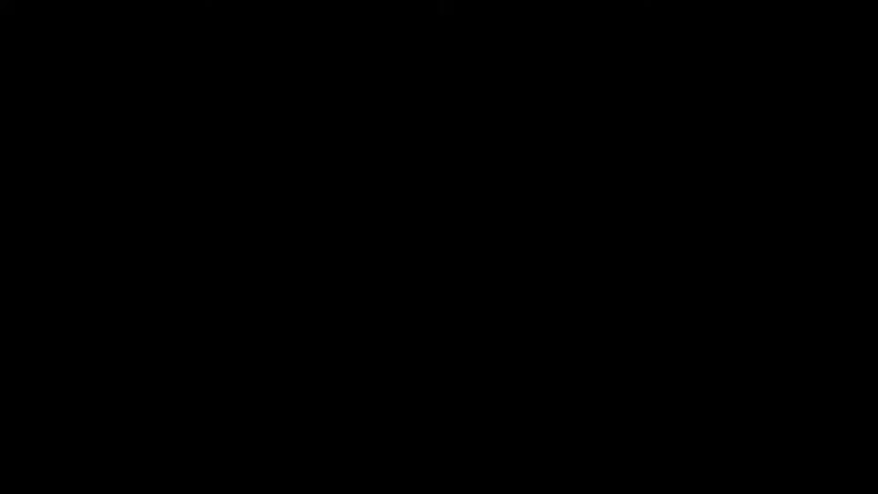
click(475, 328)
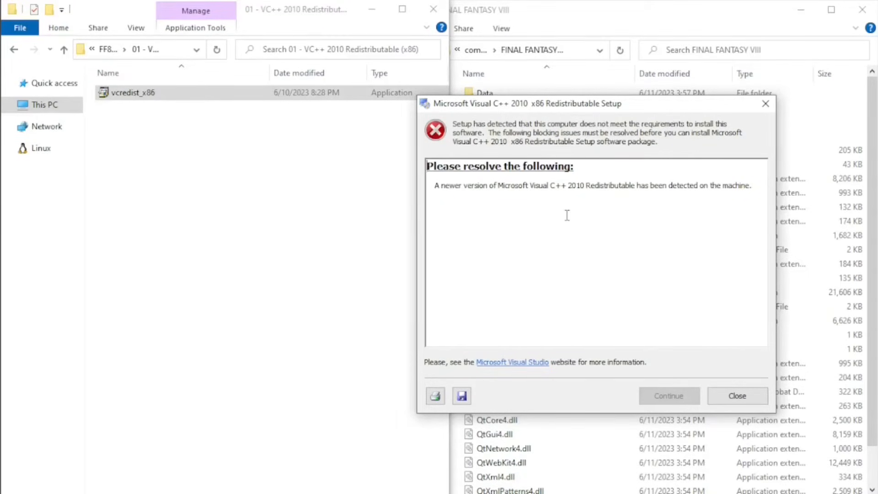
click(737, 396)
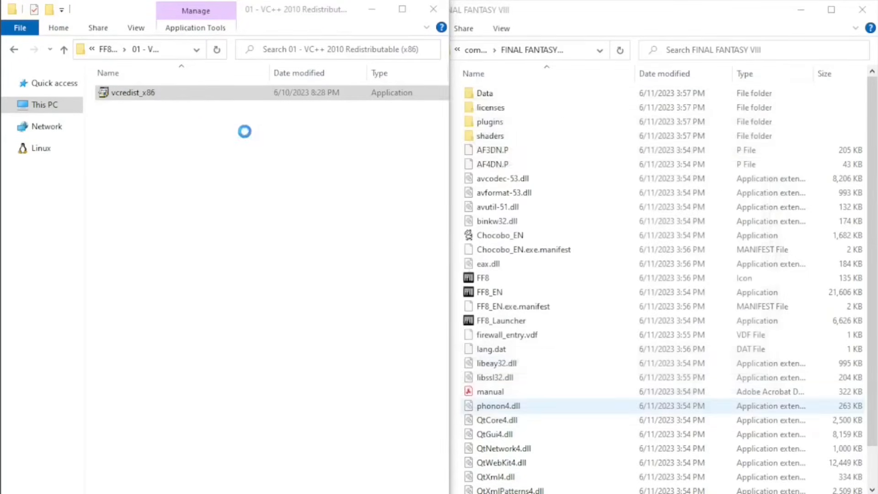
click(14, 49)
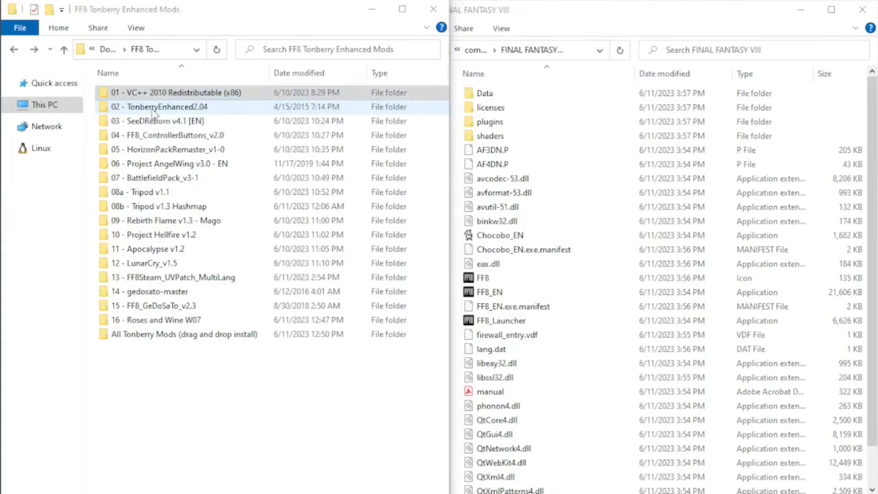
Copy all folders and DLL files from 02 - TonberryEnhanced2.04 into the main FINAL FANTASY VIII folder.
double_click(153, 110)
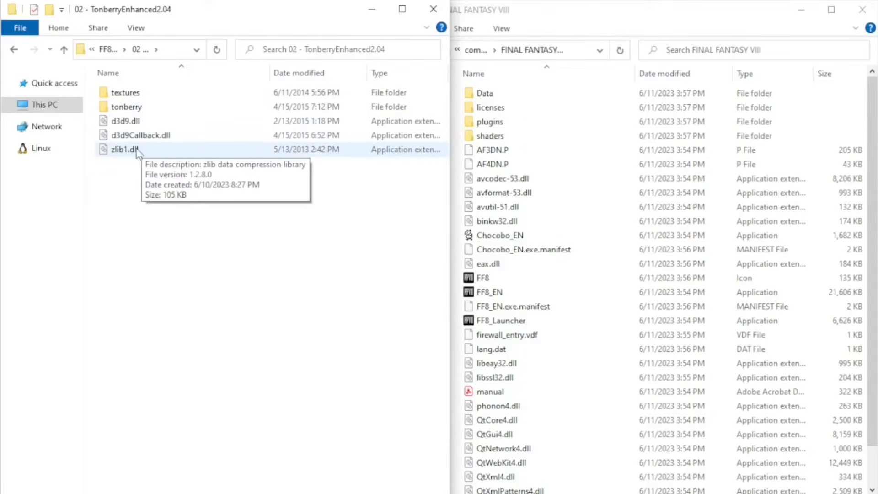
drag(130, 187, 139, 98)
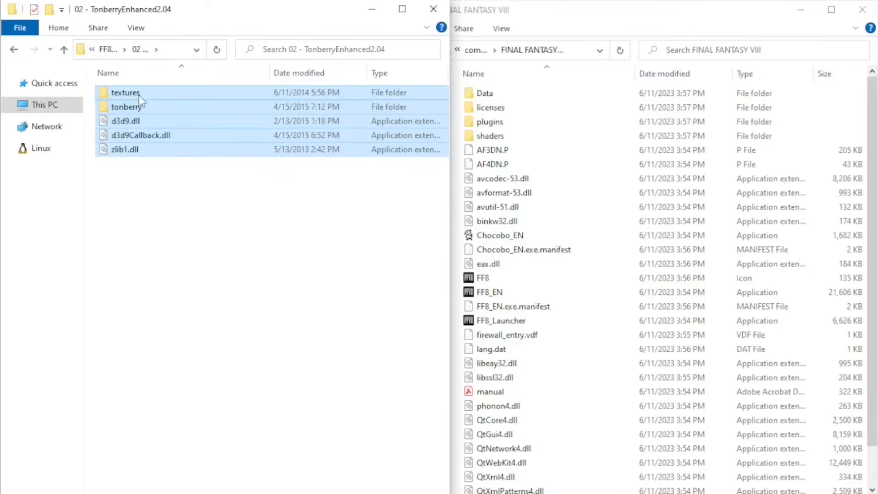
click(637, 16)
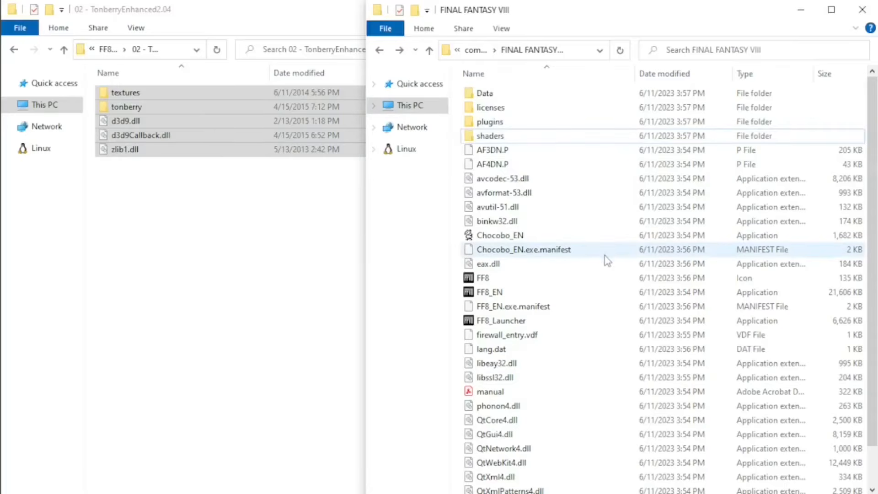
key(ctrl+v)
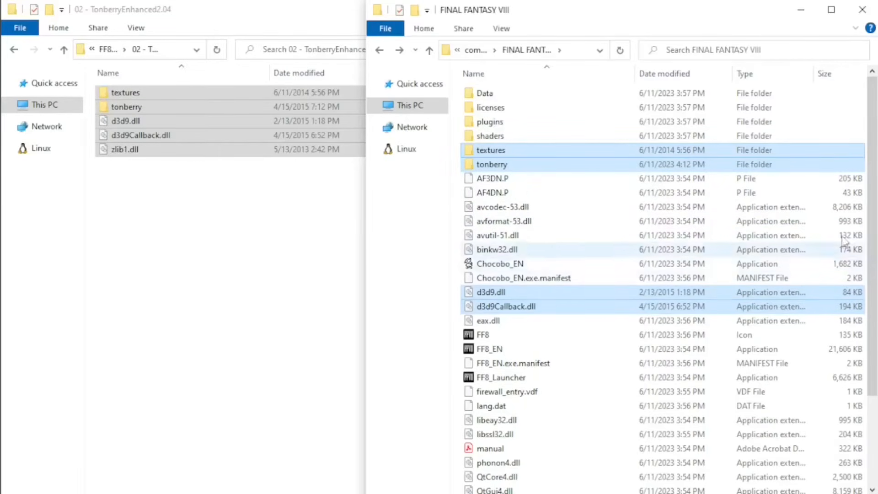
drag(875, 272, 873, 359)
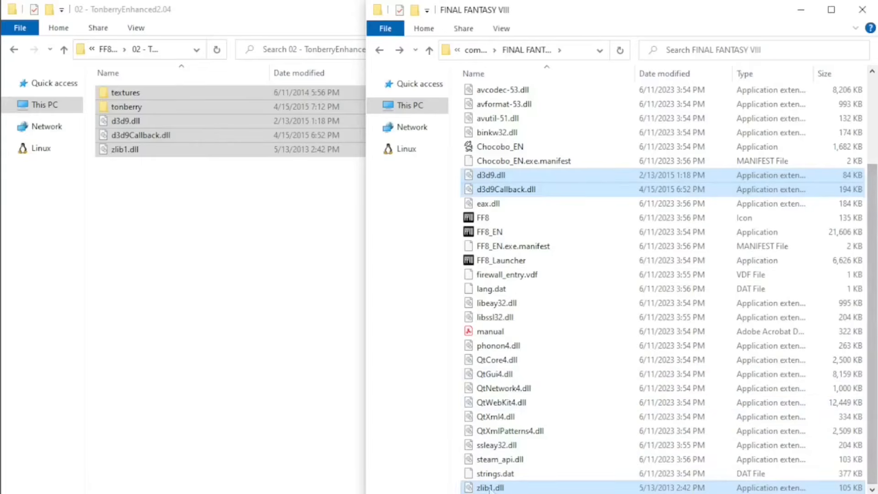
click(206, 212)
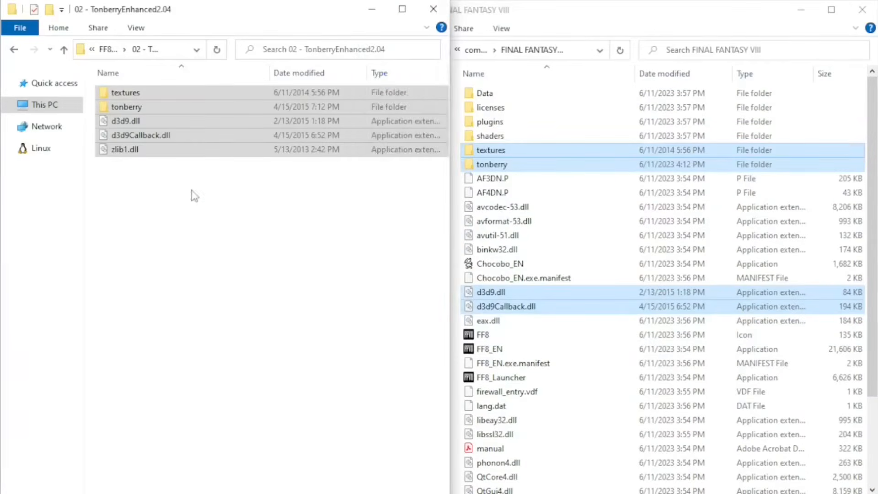
Copy the textures, textures_alternates and tonberry folders from 03 - SeeDReborn v4.1 [EN] into the main FINAL FANTASY VIII folder.
click(14, 50)
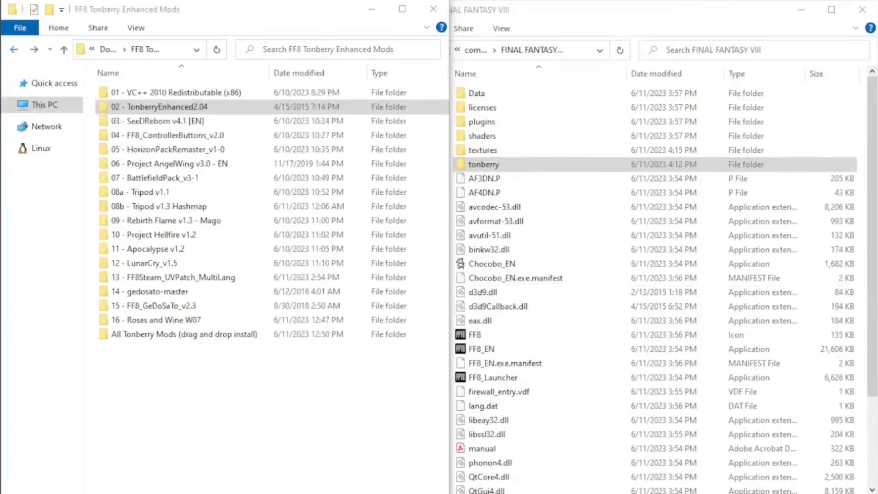
double_click(158, 126)
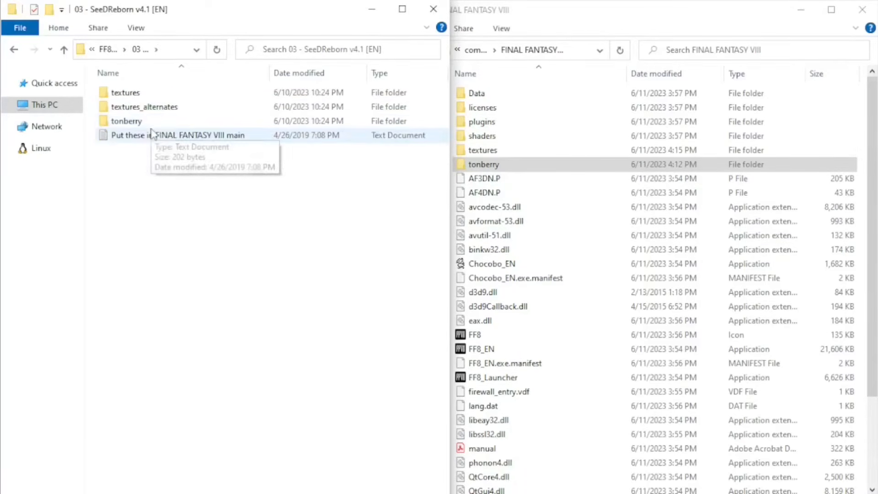
click(138, 93)
shift+click(148, 123)
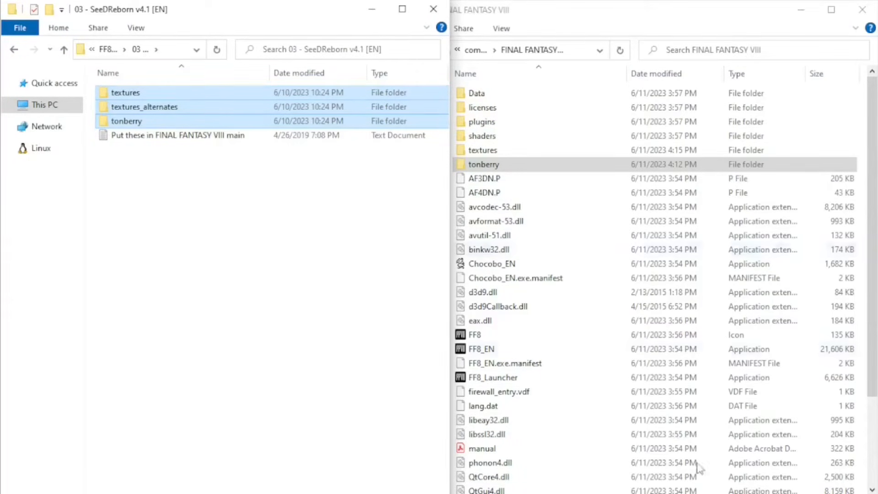
click(871, 286)
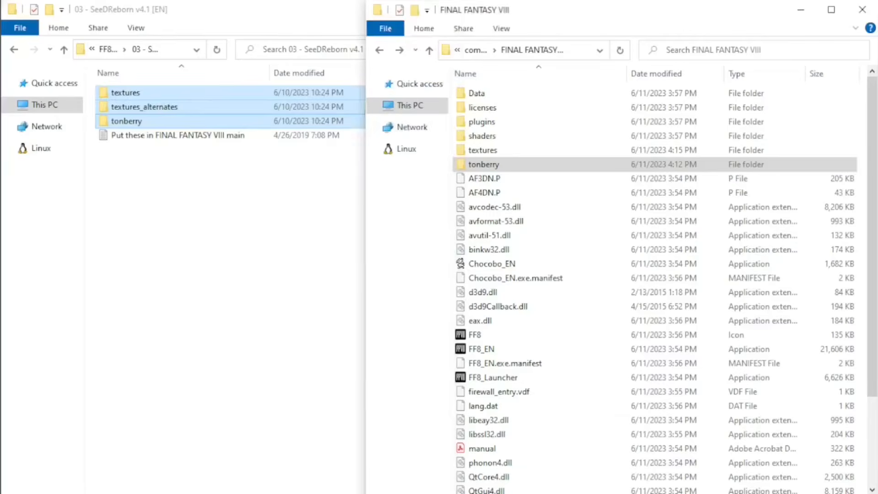
click(863, 168)
key(ctrl+v)
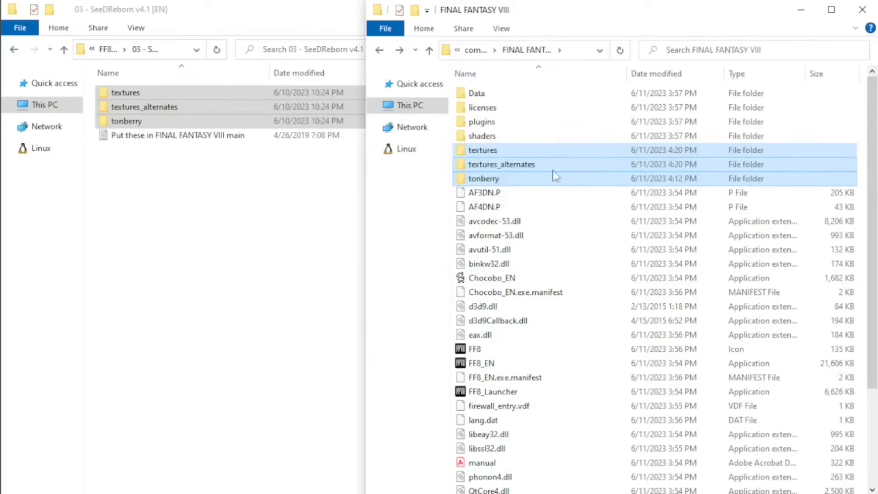
click(506, 169)
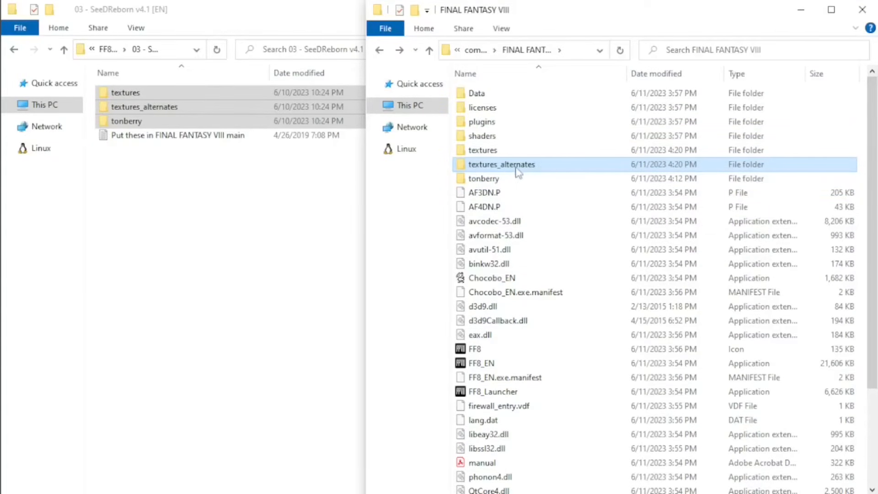
mouse_move(534, 171)
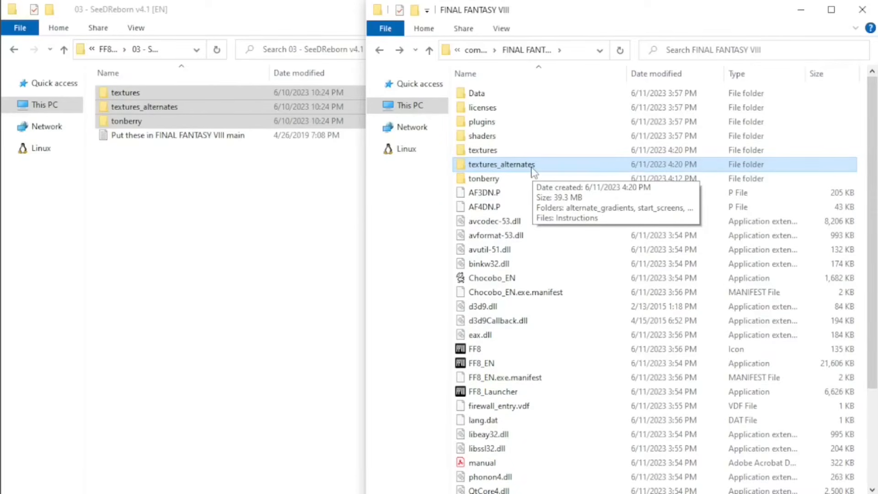
click(502, 179)
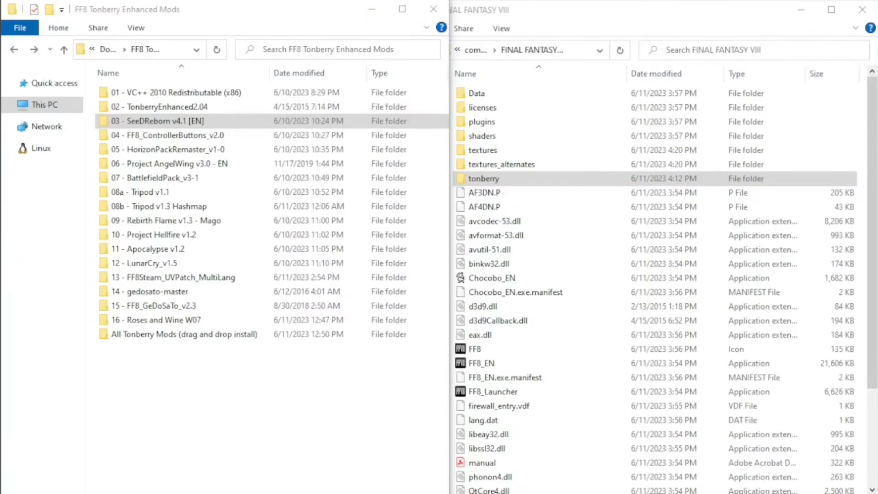
Open the FF8_Buttons_Xbox folder under FF8_Buttons_Main in the 04 - FF8_ControllerButtons_v2.0 mod, and open the game's textures folder.
double_click(197, 136)
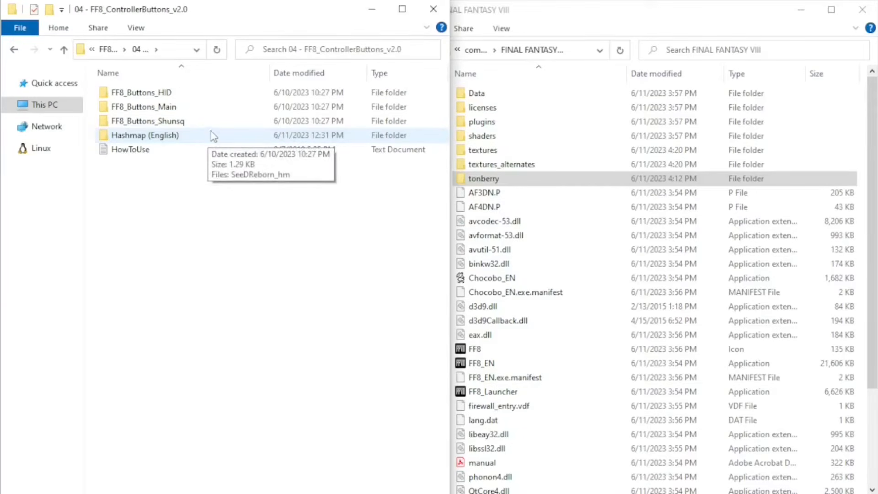
double_click(182, 111)
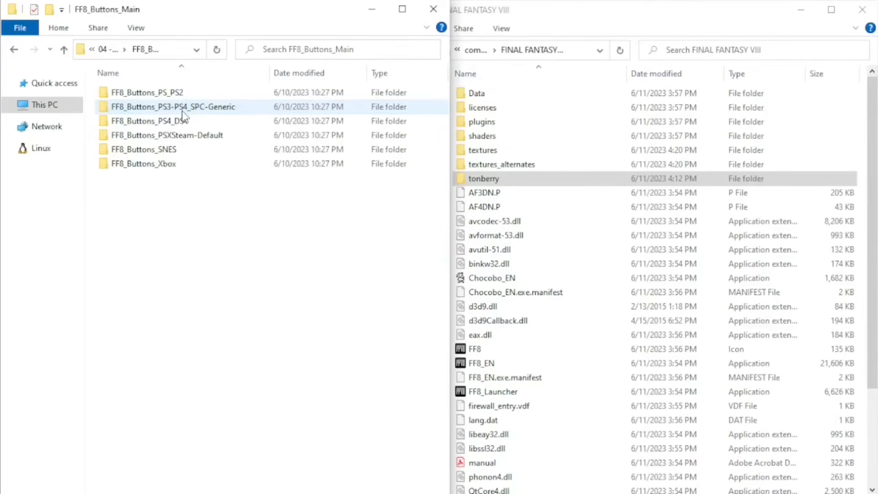
double_click(170, 165)
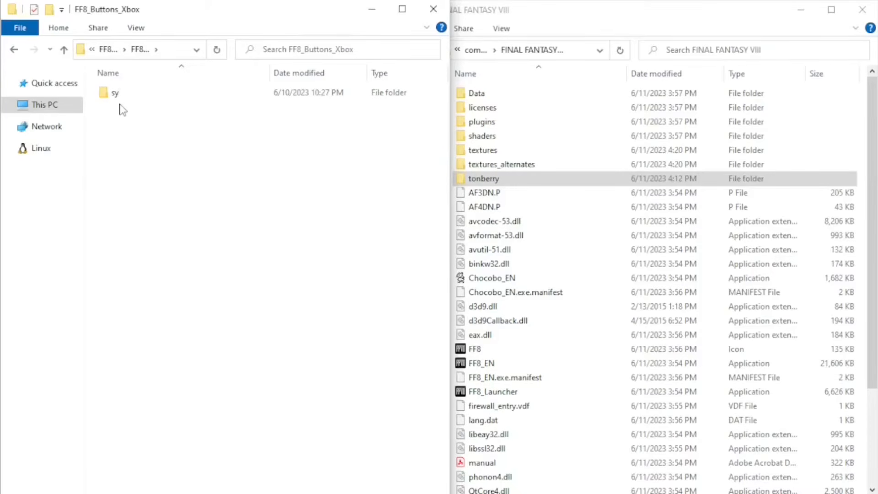
click(503, 154)
double_click(499, 154)
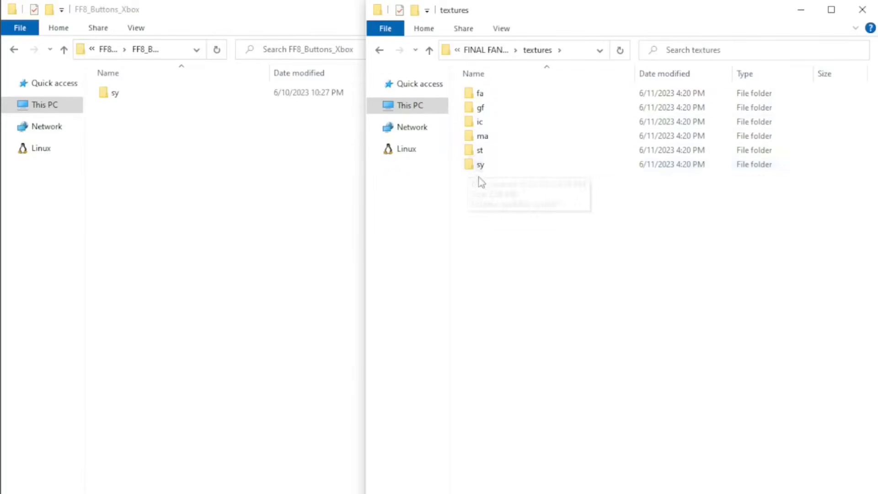
Copy the Xbox buttons sy folder into the game's textures folder, replacing the files that have the same names.
click(114, 98)
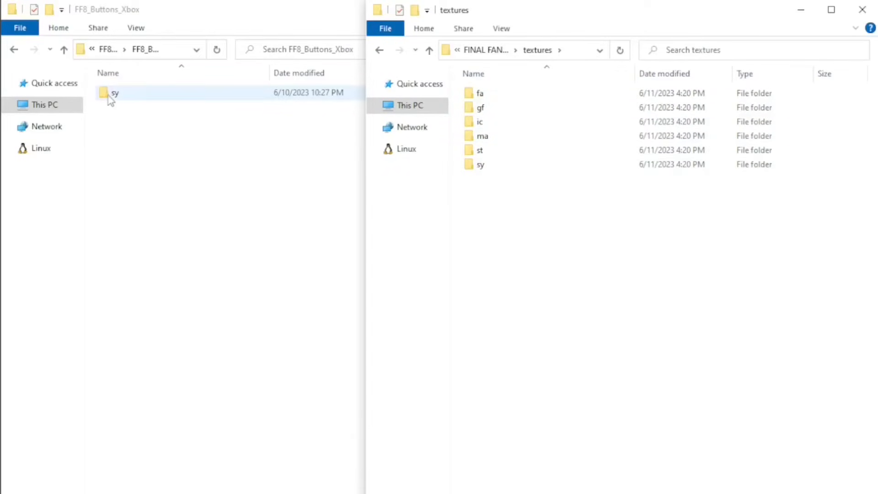
click(586, 300)
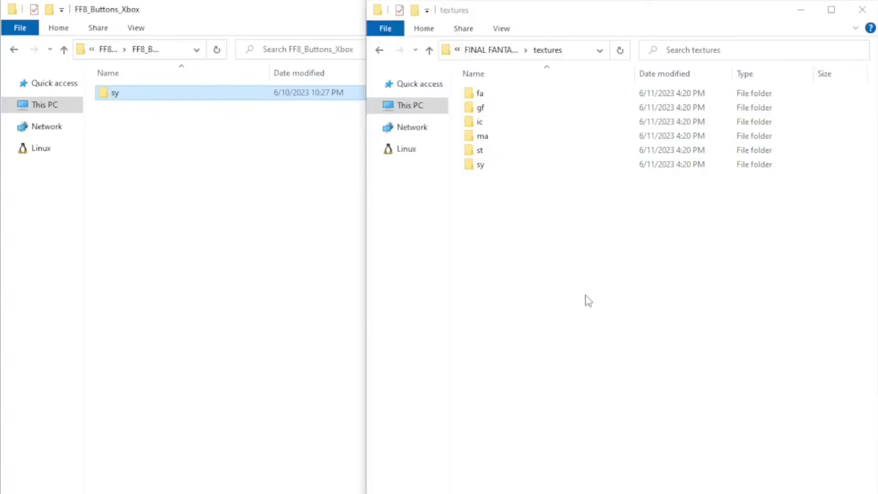
key(ctrl+v)
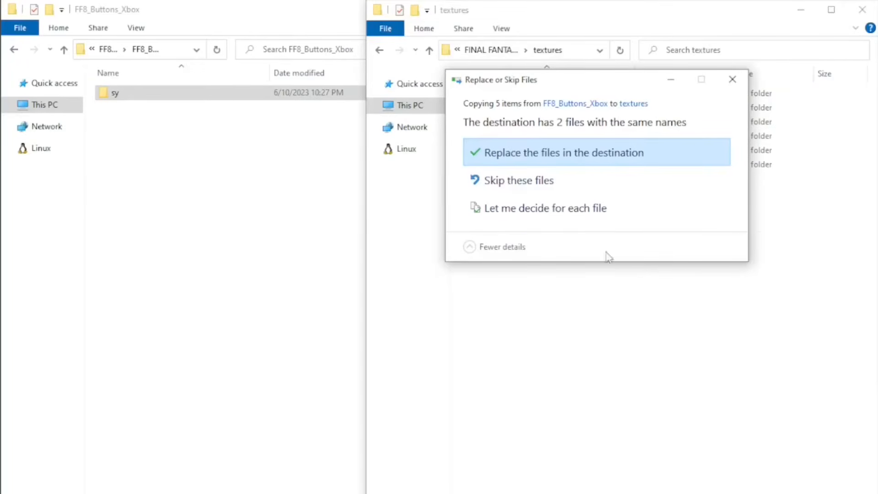
click(610, 161)
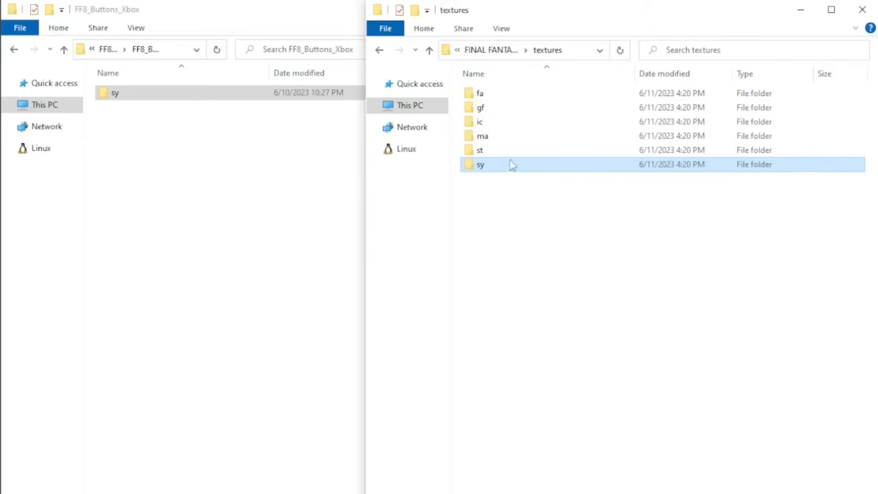
mouse_move(508, 168)
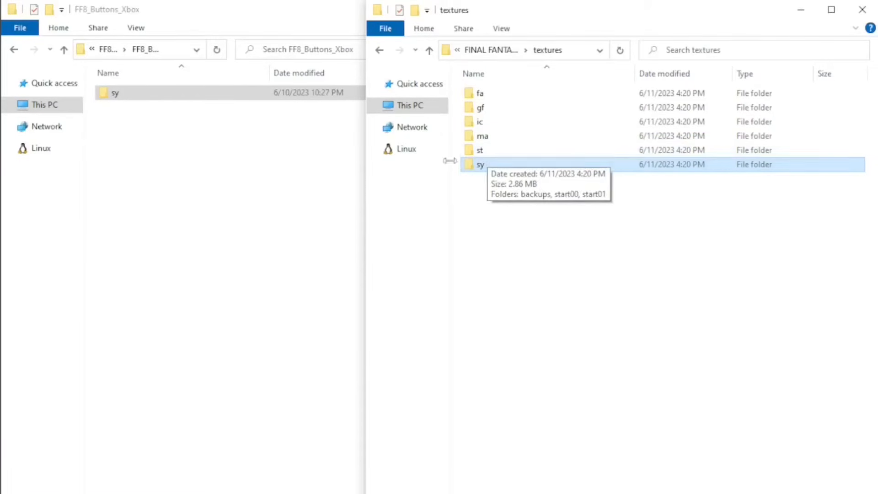
click(532, 231)
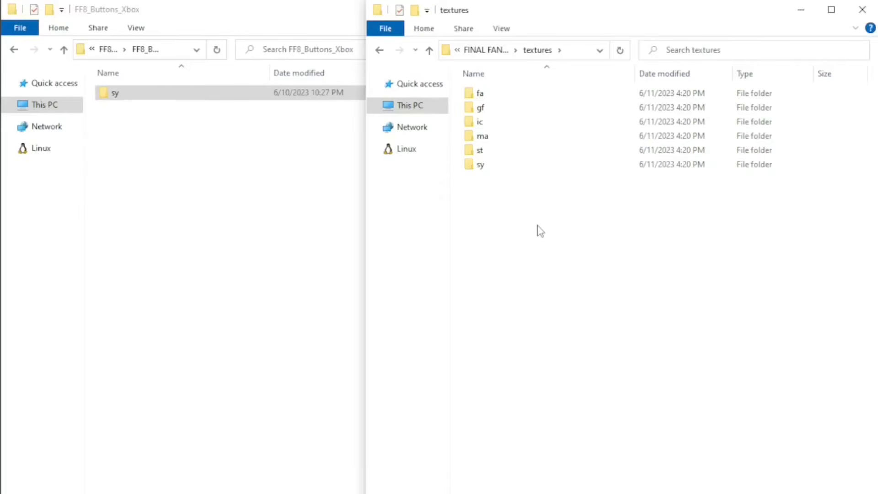
Open the 05 - HorizonPackRemaster_v1-0 mod folder and return from the game's textures folder to the main FINAL FANTASY VIII folder.
click(14, 50)
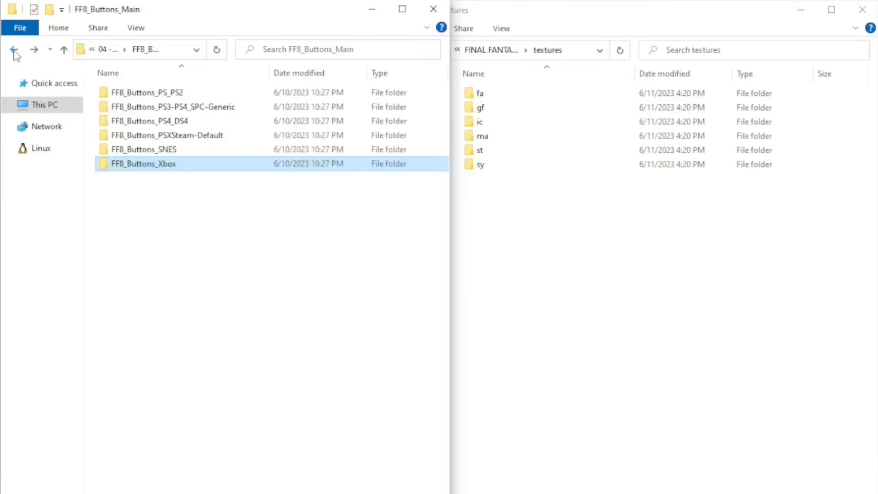
click(14, 50)
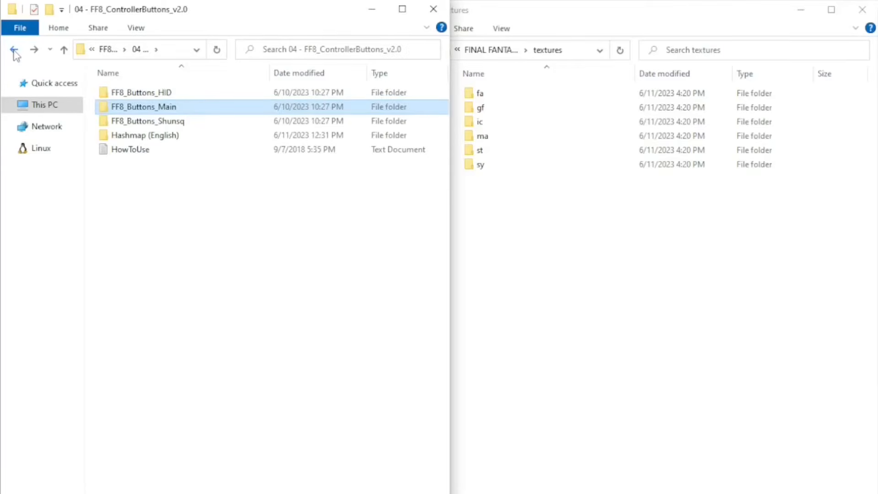
click(14, 51)
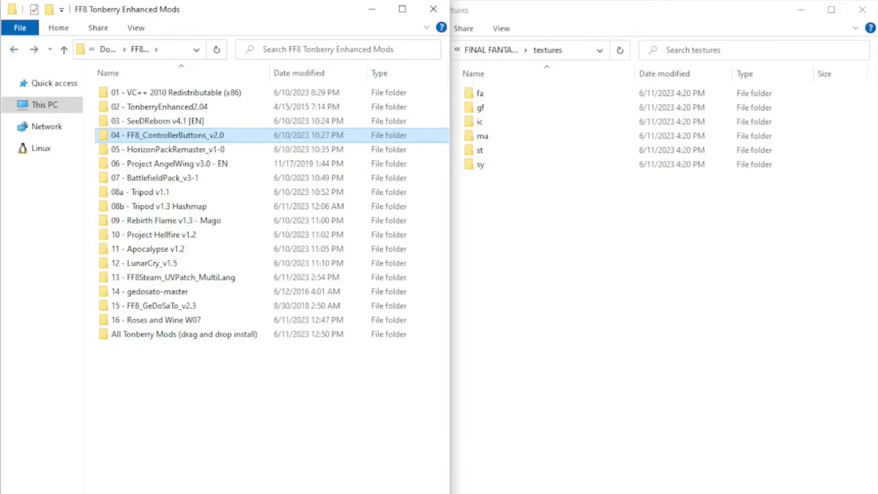
double_click(189, 151)
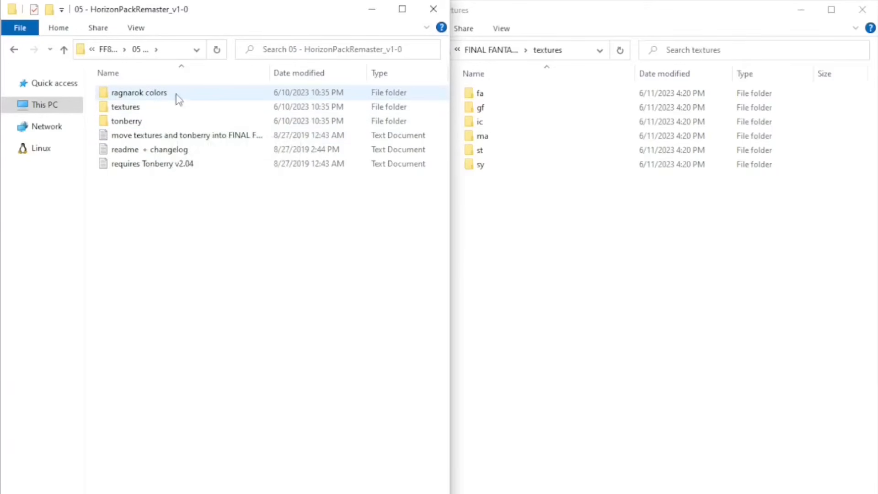
click(535, 243)
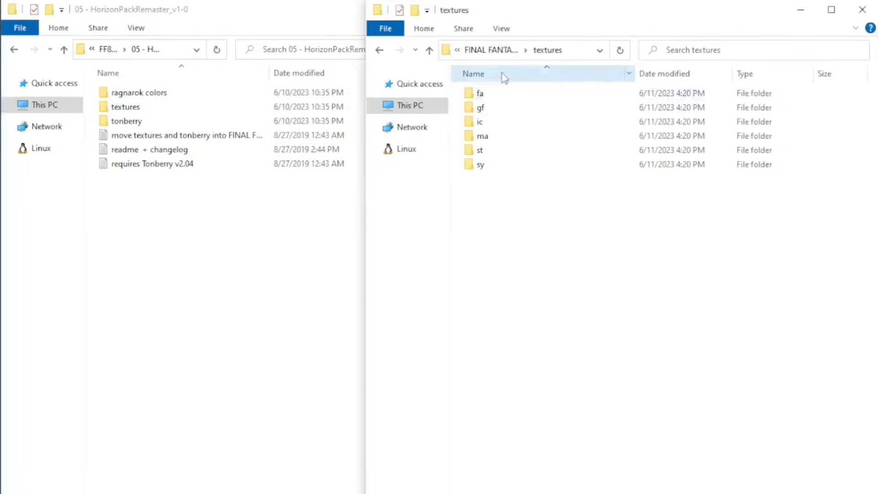
click(430, 51)
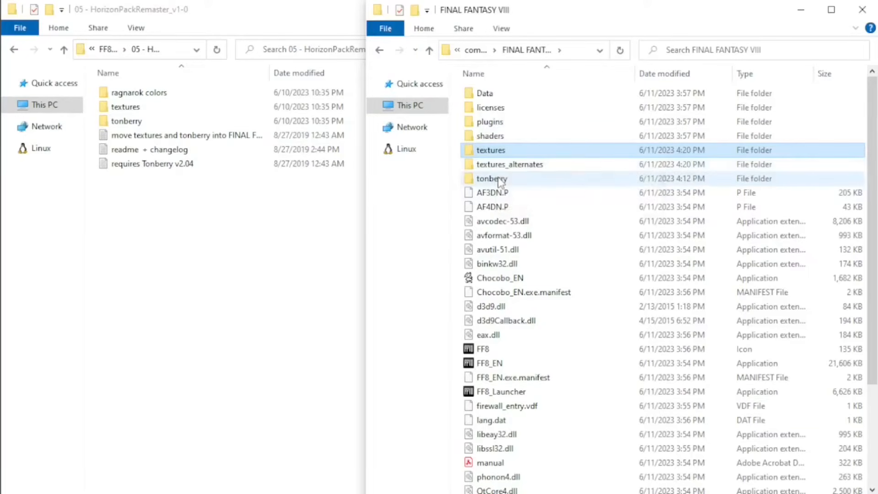
Copy the textures and tonberry folders from 05 - HorizonPackRemaster_v1-0 into the main FINAL FANTASY VIII folder.
click(167, 110)
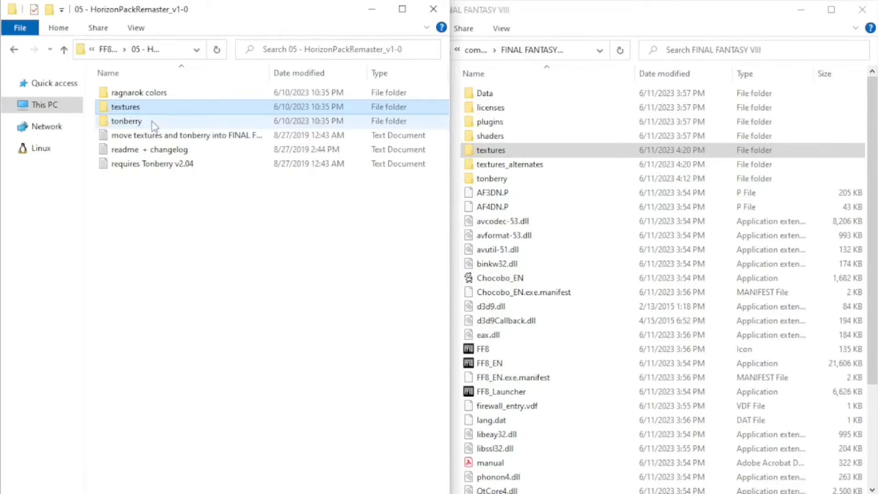
ctrl+click(152, 121)
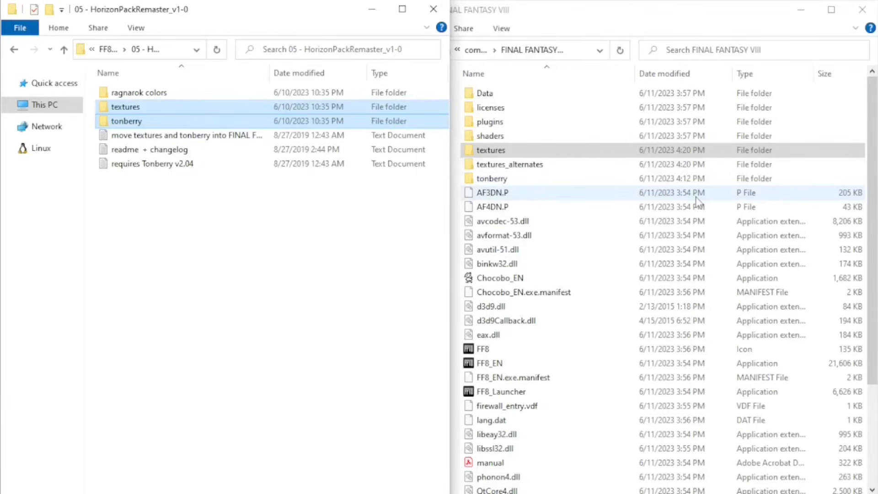
click(863, 155)
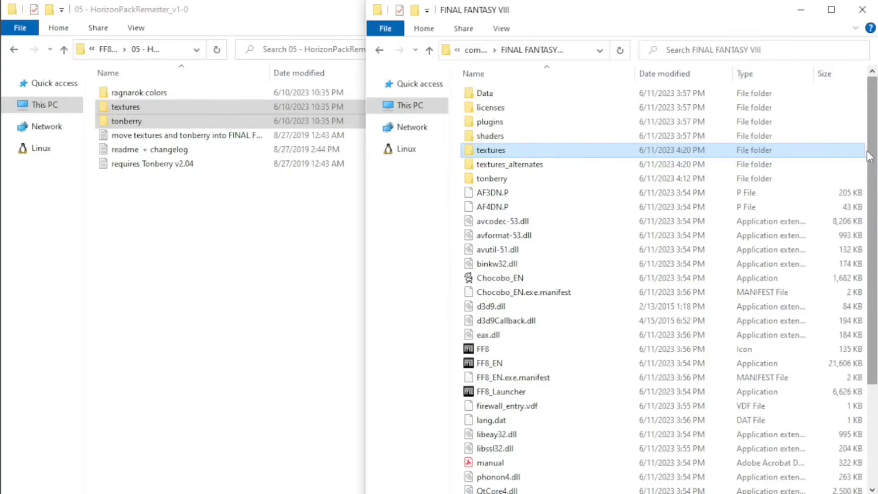
key(ctrl+v)
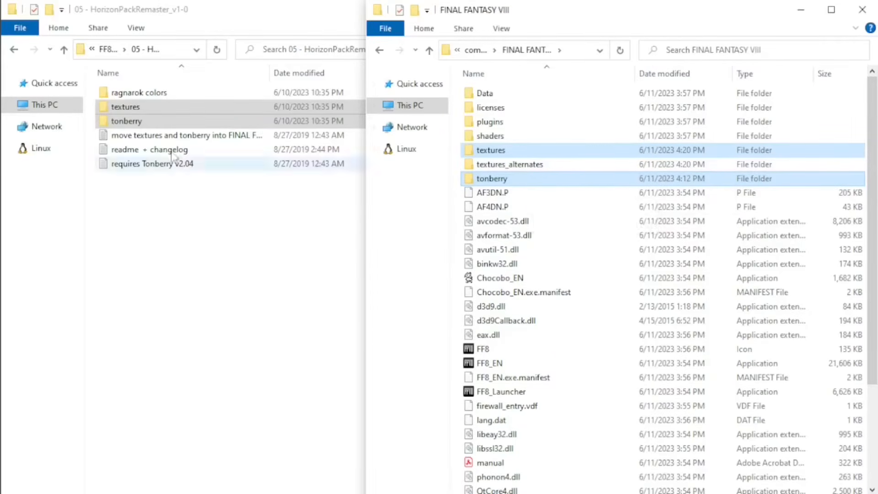
Look through the ragnarok colors folder, copy it into the game's textures_alternates folder, and return to the main FINAL FANTASY VIII folder.
click(136, 94)
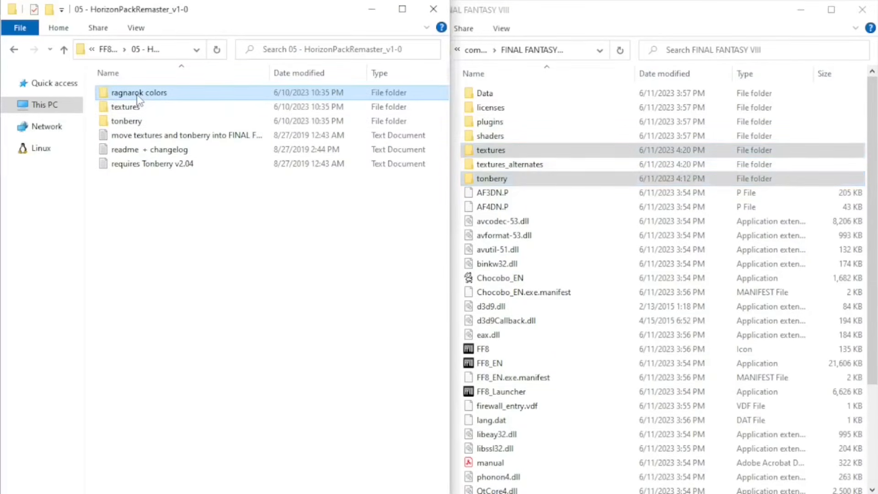
double_click(136, 95)
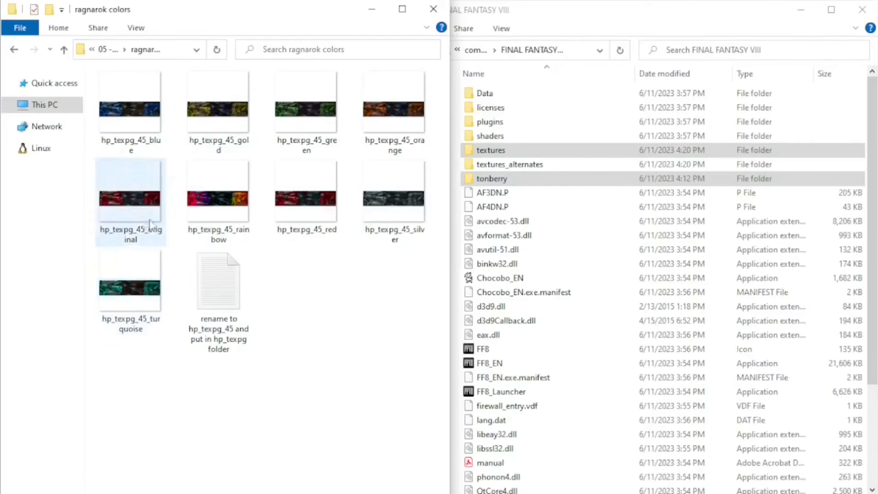
click(63, 50)
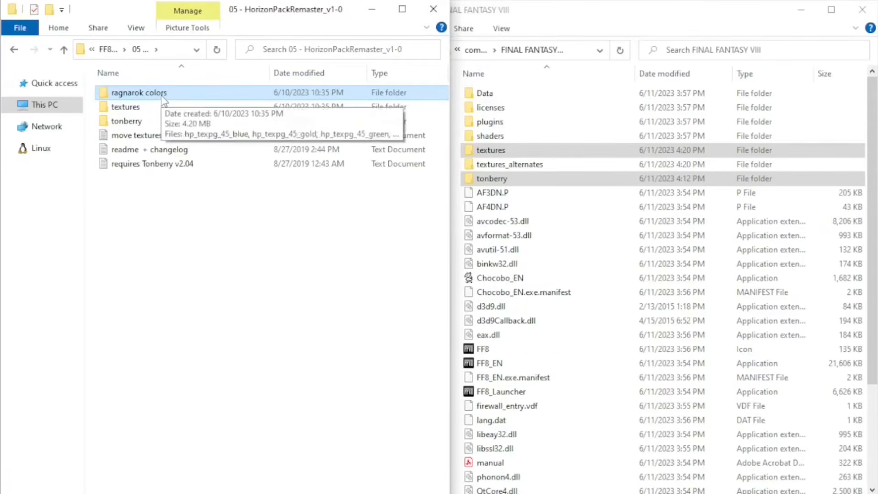
click(539, 163)
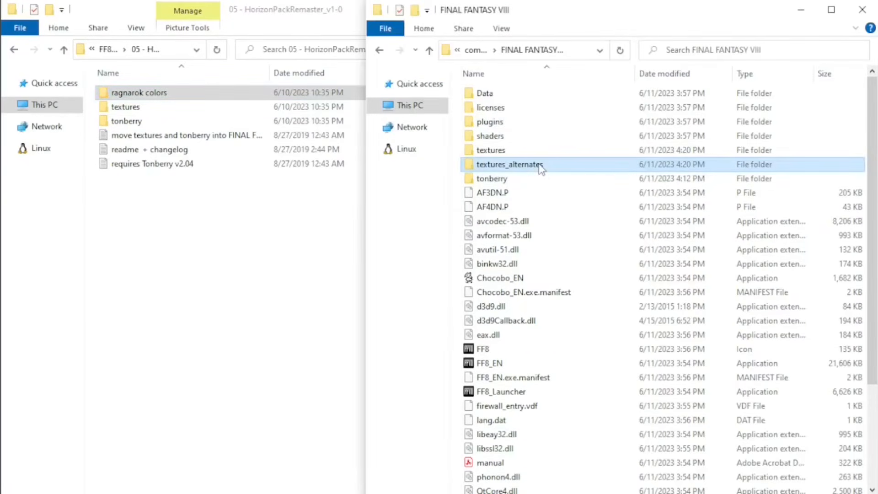
double_click(539, 163)
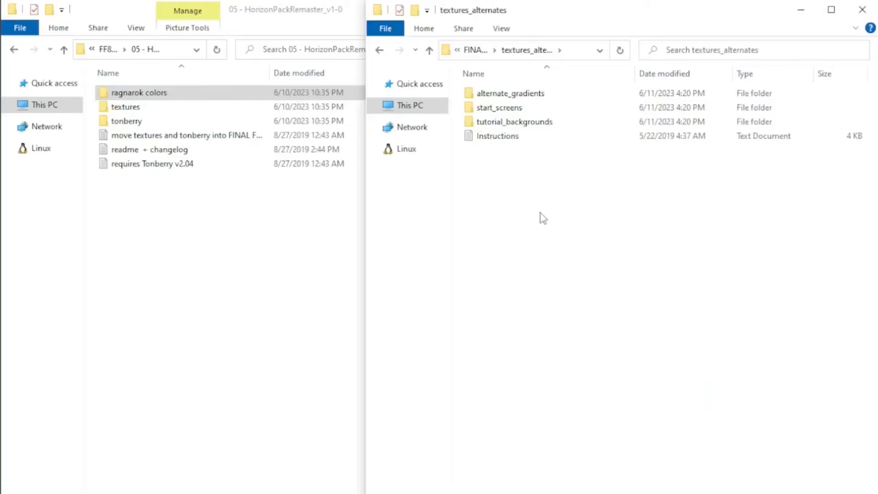
key(ctrl+v)
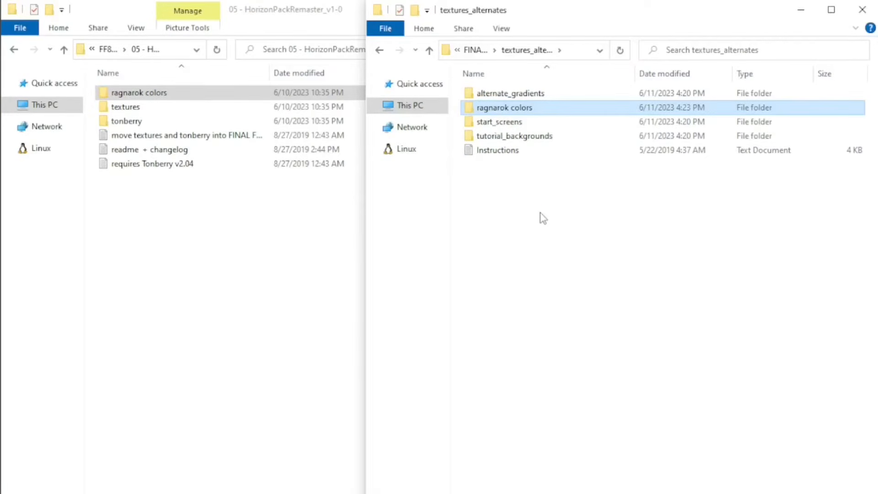
click(431, 53)
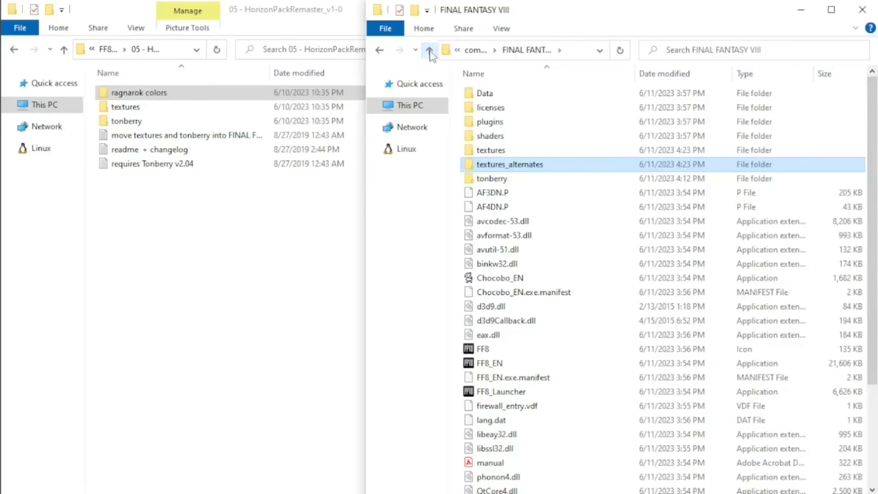
Copy the textures folder from 06 - Project AngelWing v3.0 - EN into the main FINAL FANTASY VIII folder, moving the progress window aside.
click(64, 51)
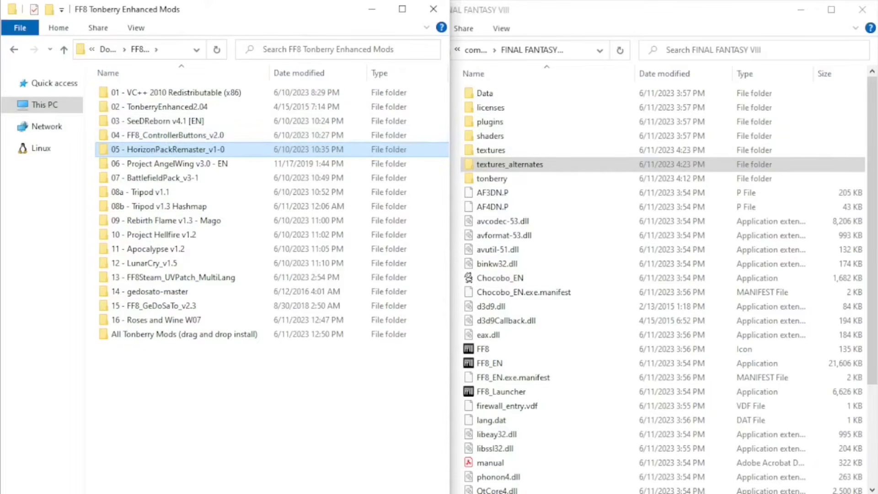
double_click(205, 166)
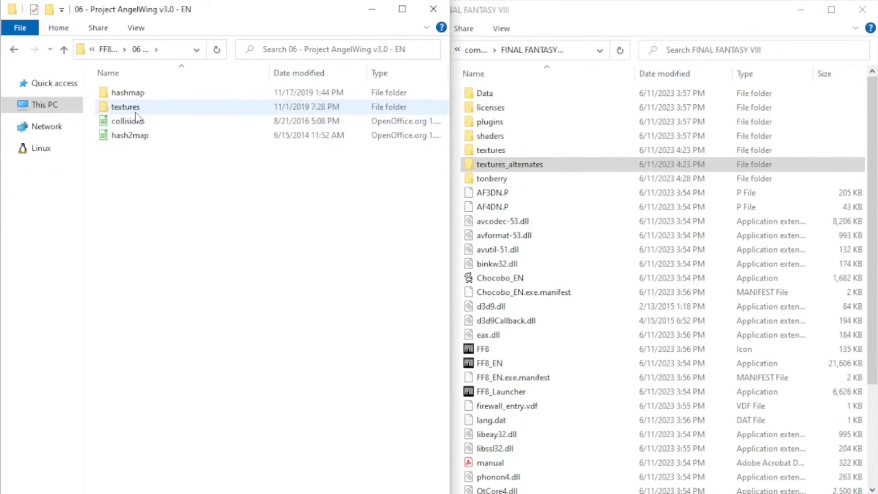
click(136, 113)
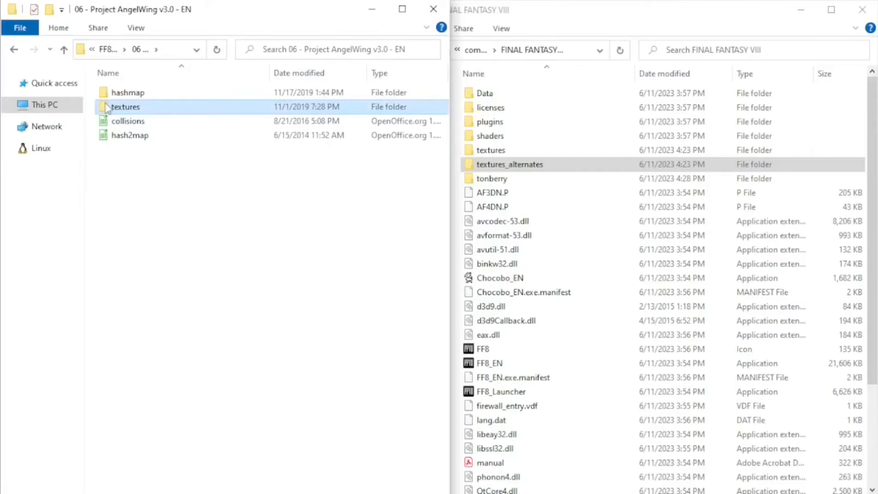
click(857, 165)
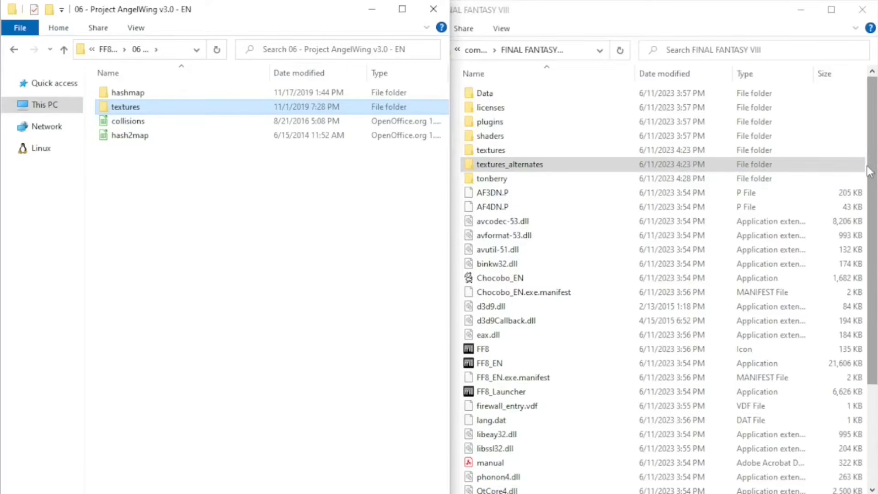
click(870, 171)
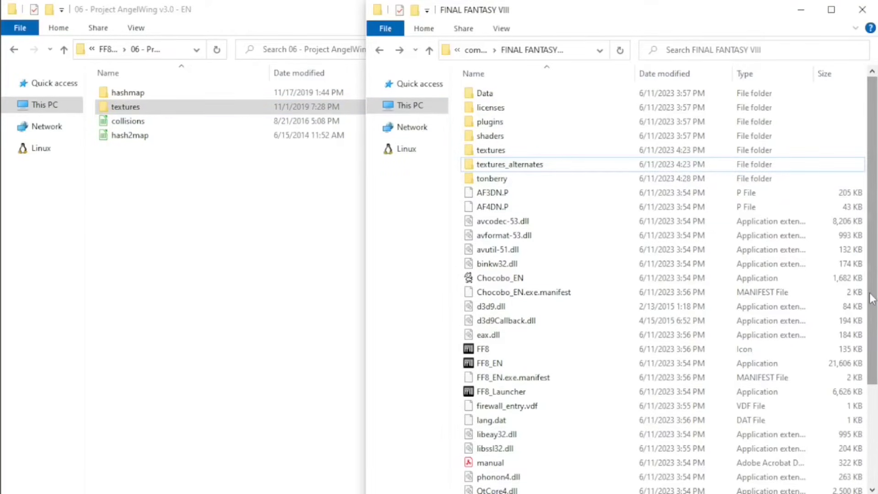
key(ctrl+v)
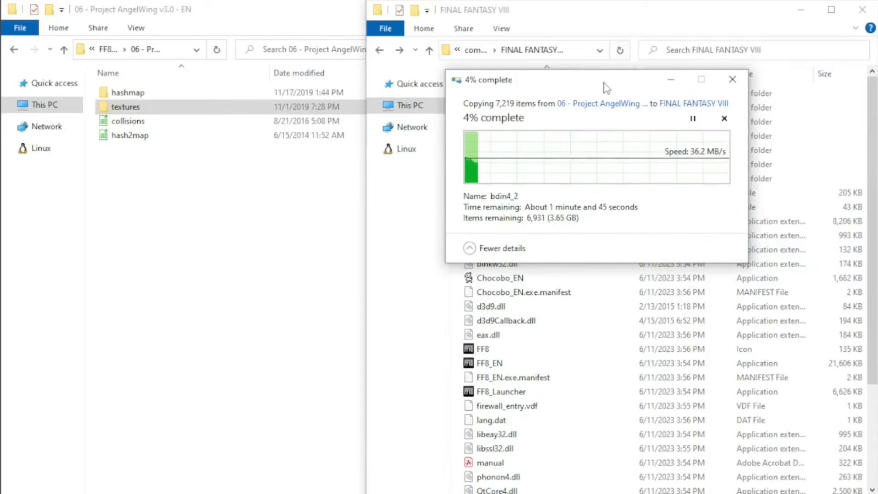
drag(610, 88, 877, 94)
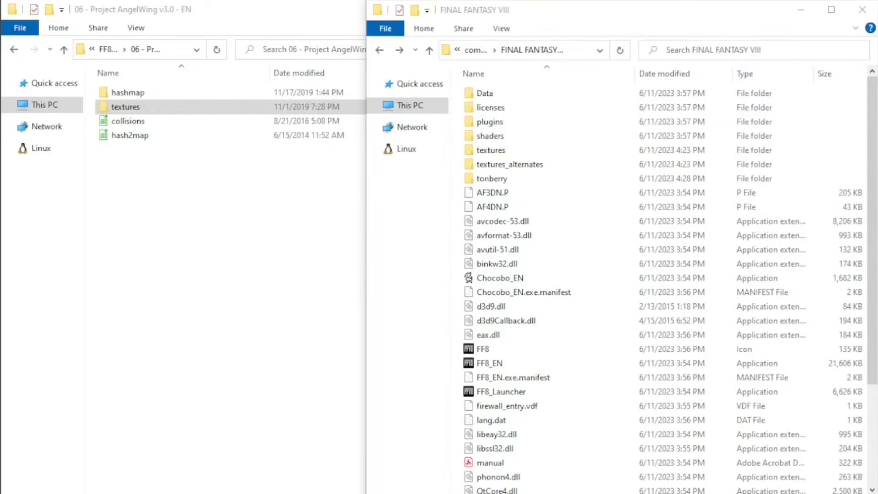
Copy AngelWing's hashmap folder and its collisions and hash2map files into the game's tonberry folder, replacing the files with the same names.
double_click(492, 178)
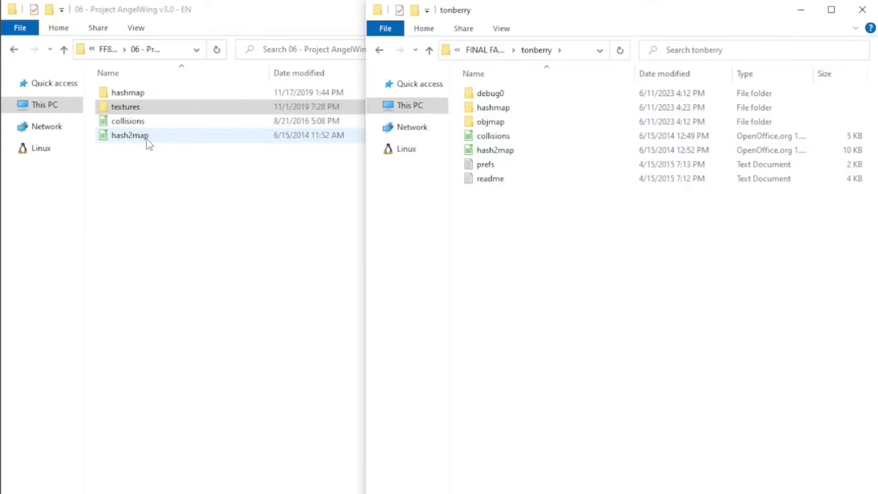
drag(126, 157, 138, 120)
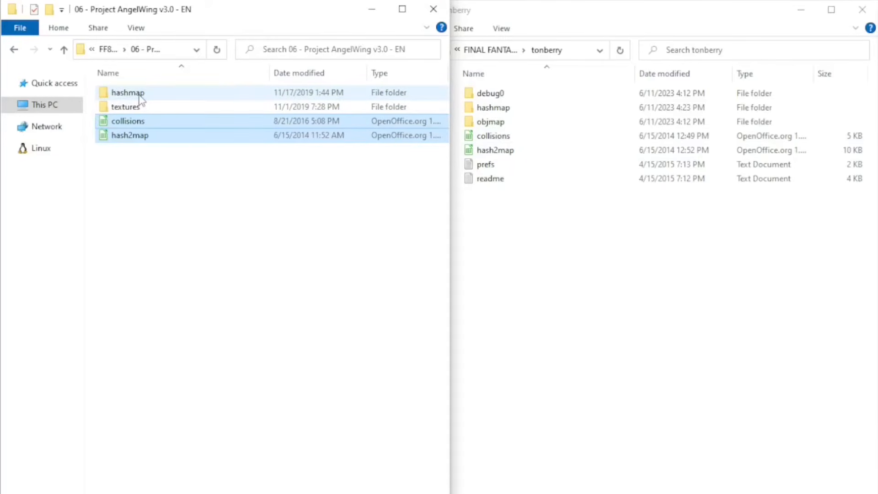
ctrl+click(140, 94)
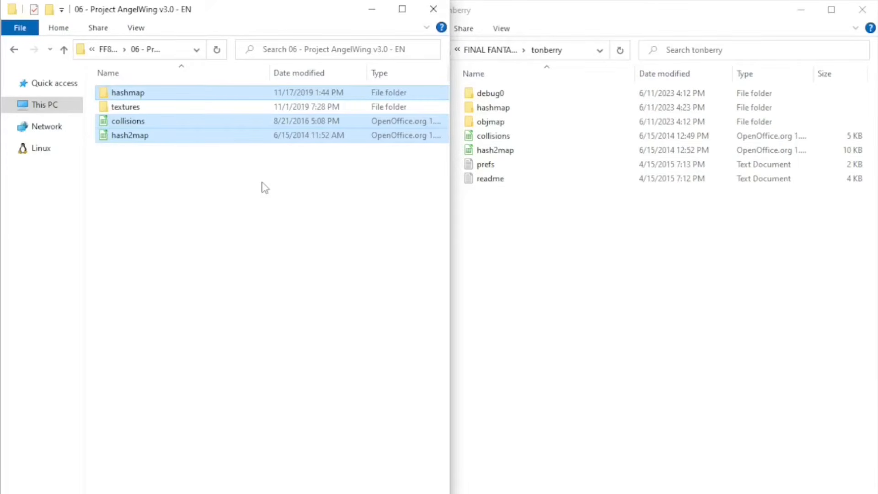
click(600, 286)
key(ctrl+v)
drag(877, 90, 600, 57)
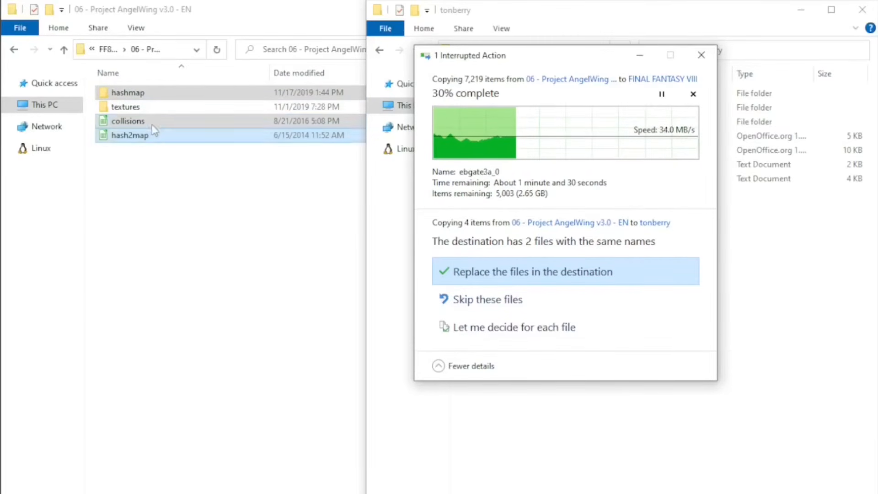
click(545, 270)
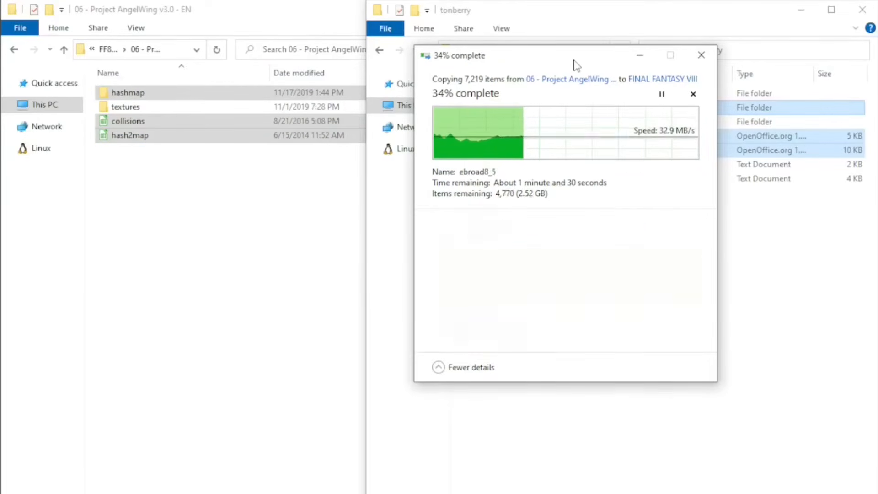
drag(575, 60, 877, 62)
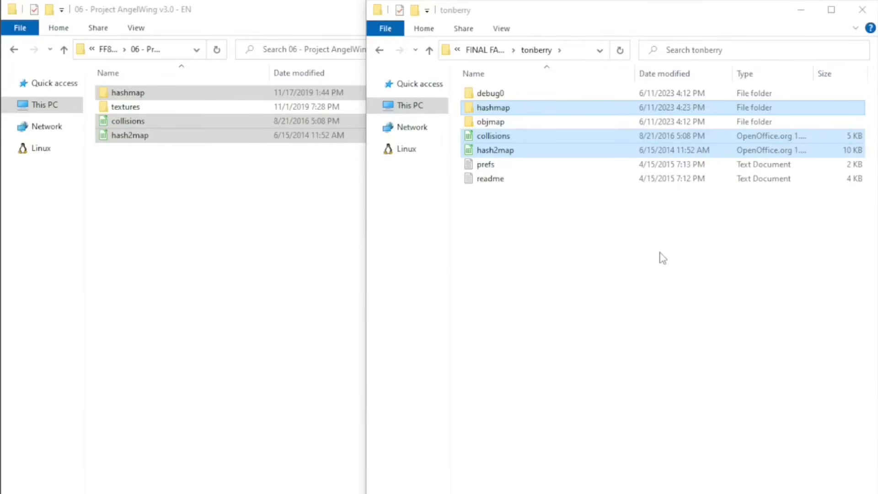
Return from the tonberry folder to the main FINAL FANTASY VIII folder and open the 07 - BattlefieldPack_v3-1 mod folder.
click(259, 254)
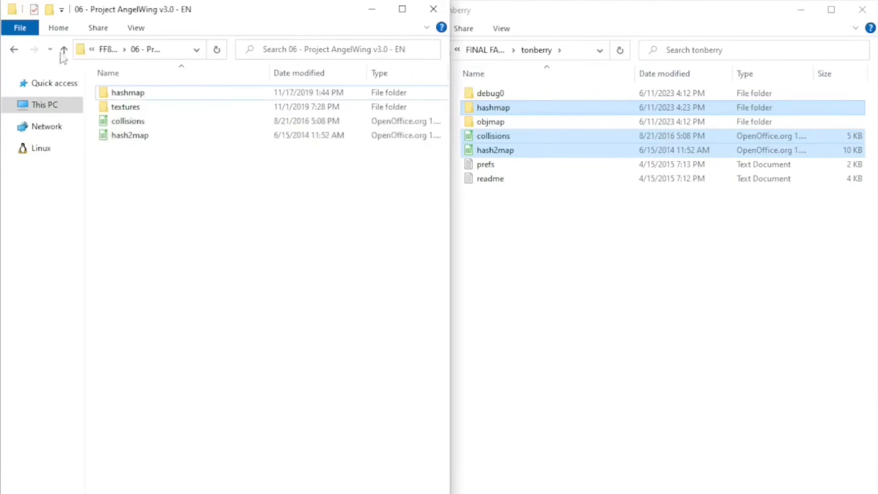
click(14, 49)
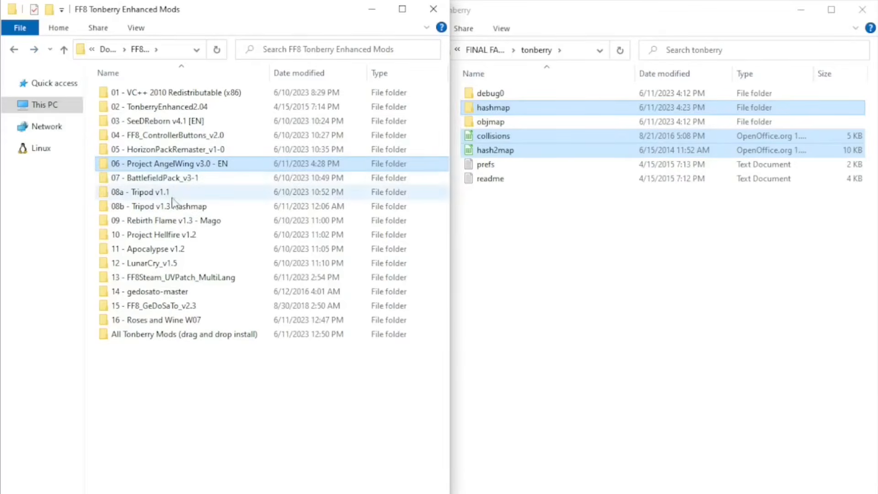
click(472, 85)
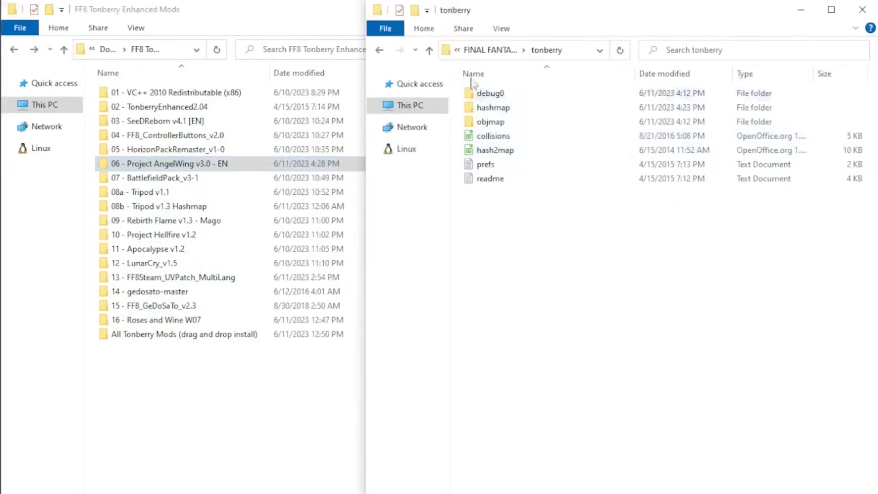
click(429, 51)
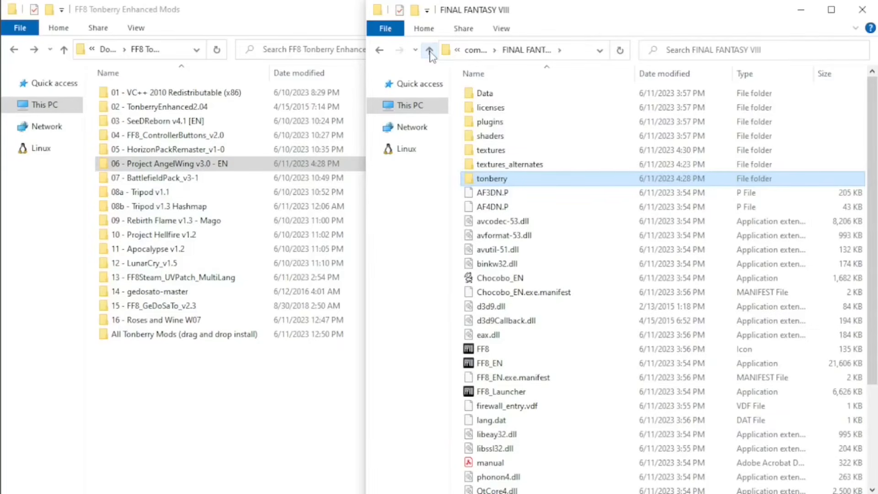
double_click(173, 182)
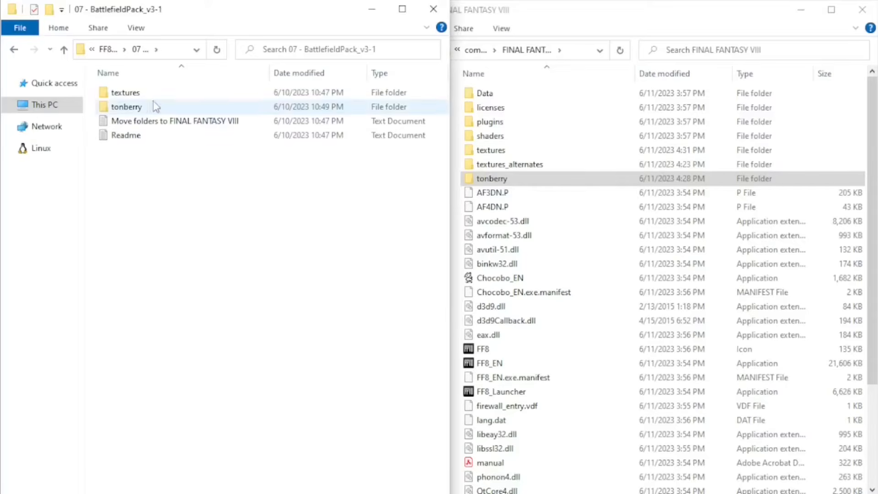
Copy the textures and tonberry folders from 07 - BattlefieldPack_v3-1 into the main FINAL FANTASY VIII folder, and return to the mod list.
ctrl+click(142, 107)
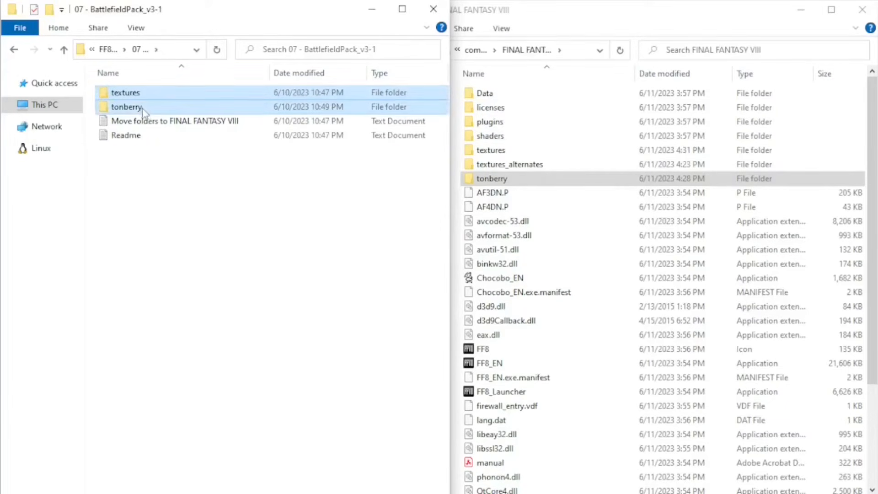
click(868, 183)
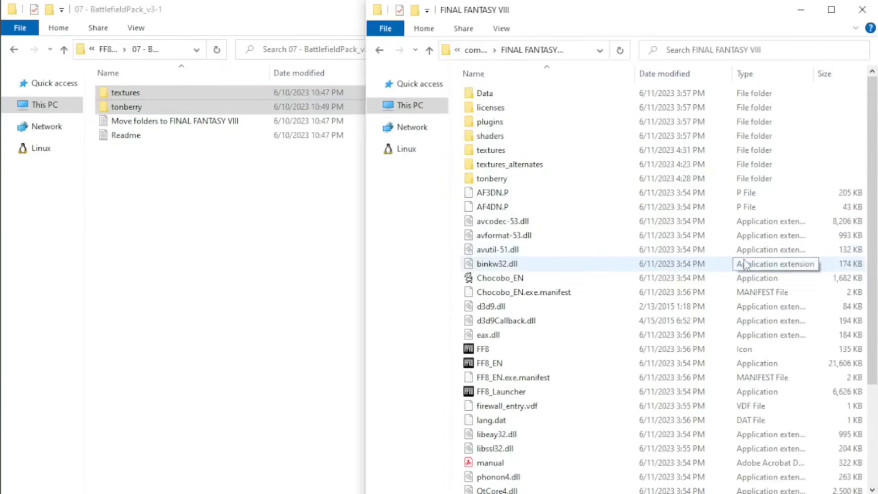
key(ctrl+v)
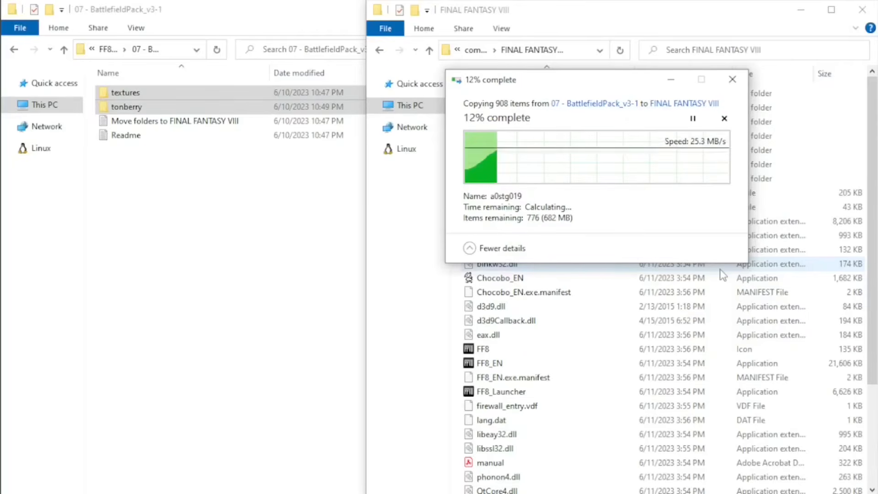
click(64, 50)
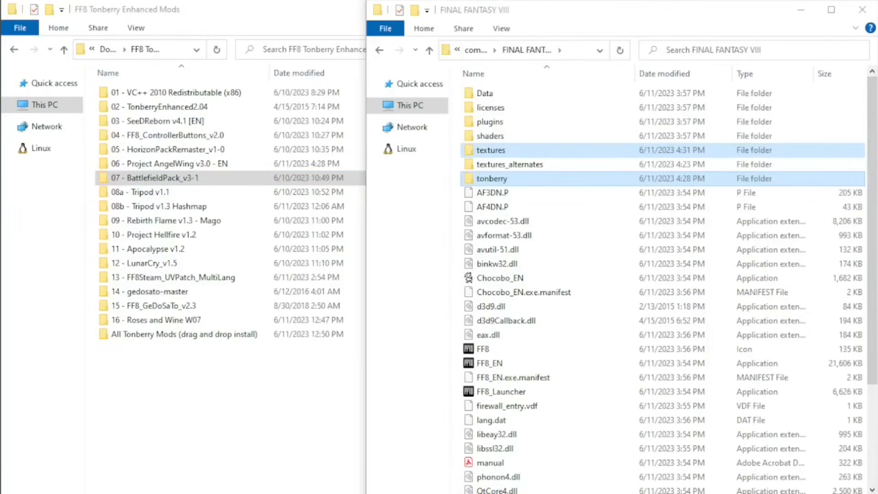
Copy the ca and mc folders from the textures contents folder of 08a - Tripod v1.1 into the game's textures folder.
double_click(168, 193)
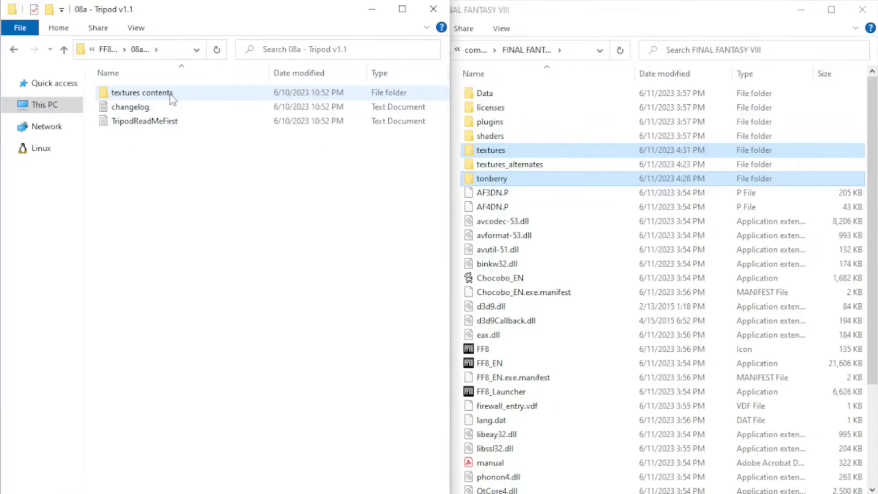
double_click(172, 95)
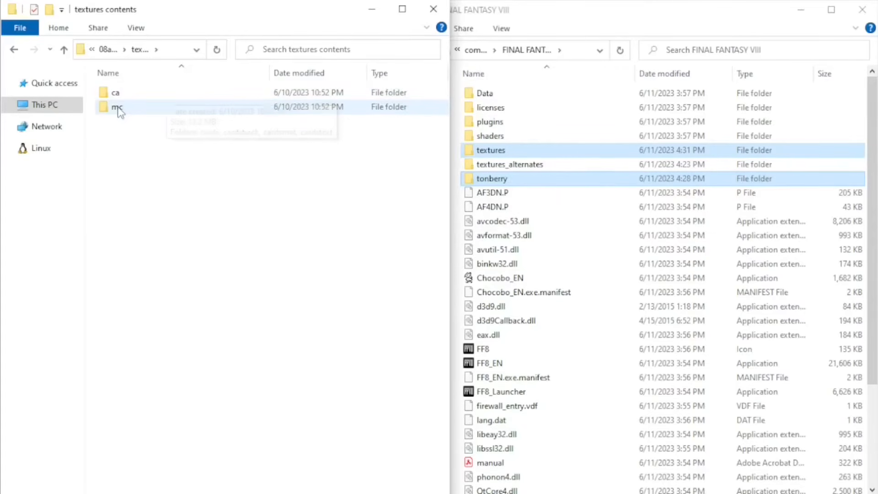
key(ctrl+a)
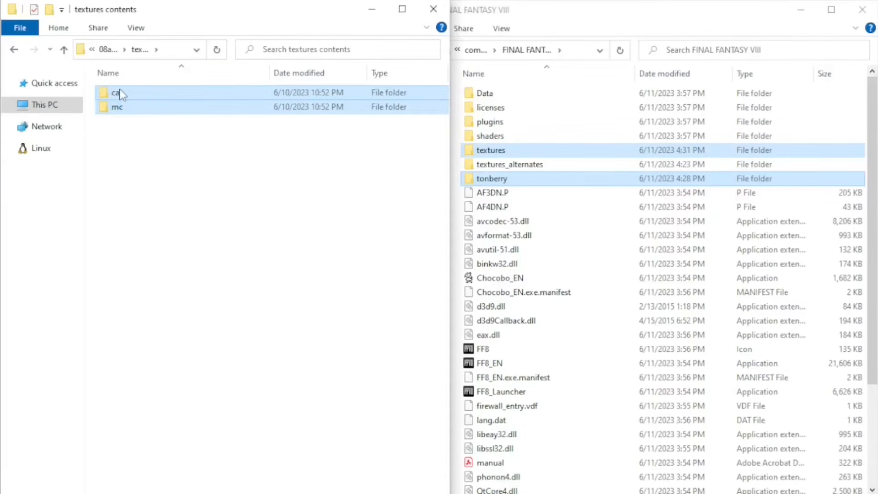
click(555, 10)
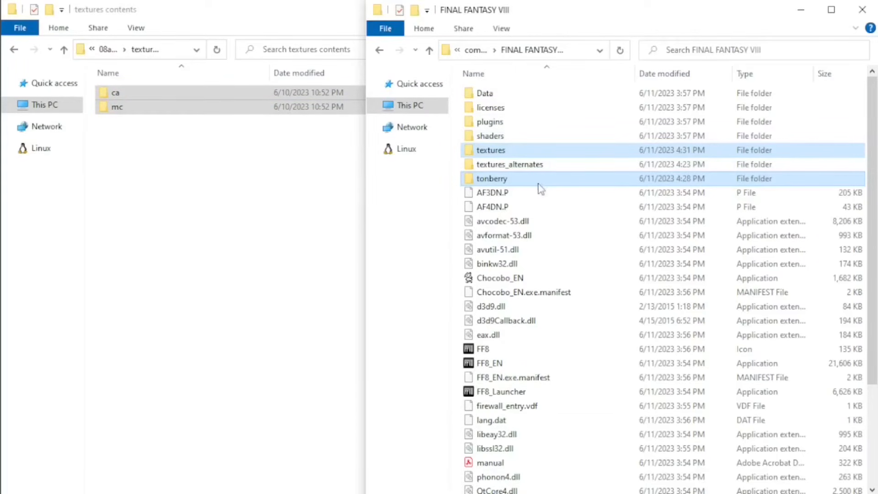
click(518, 182)
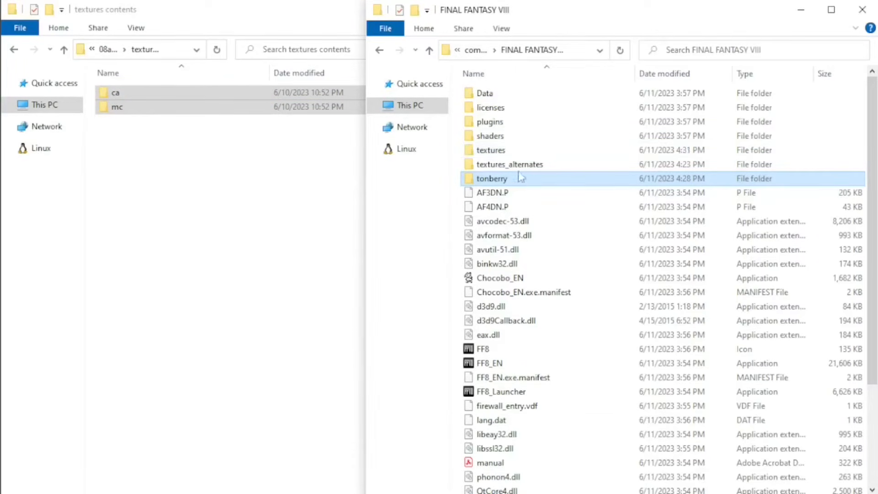
double_click(496, 154)
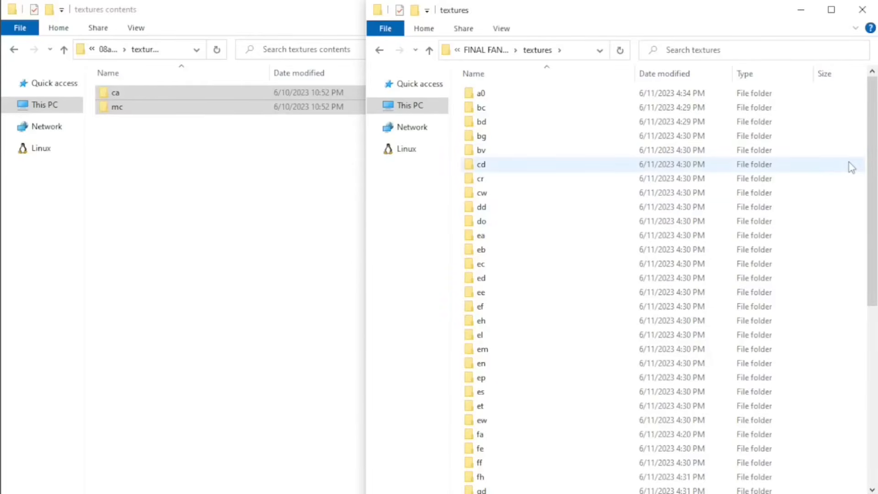
click(850, 166)
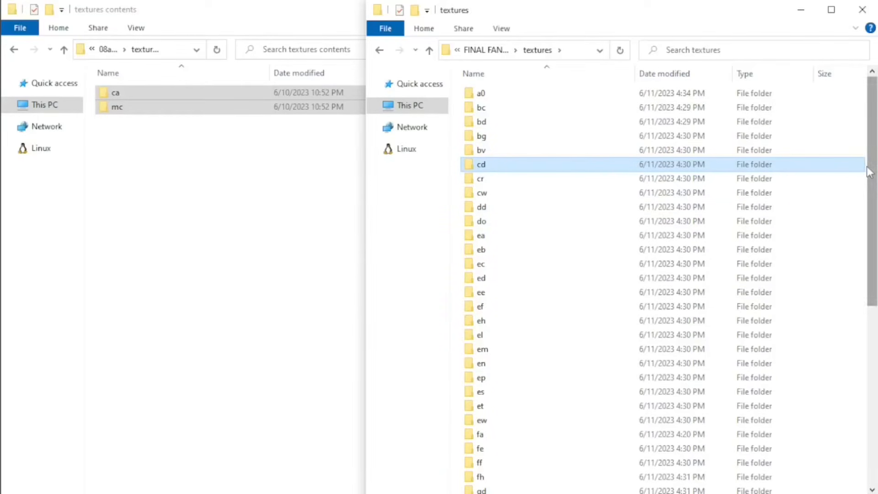
click(866, 223)
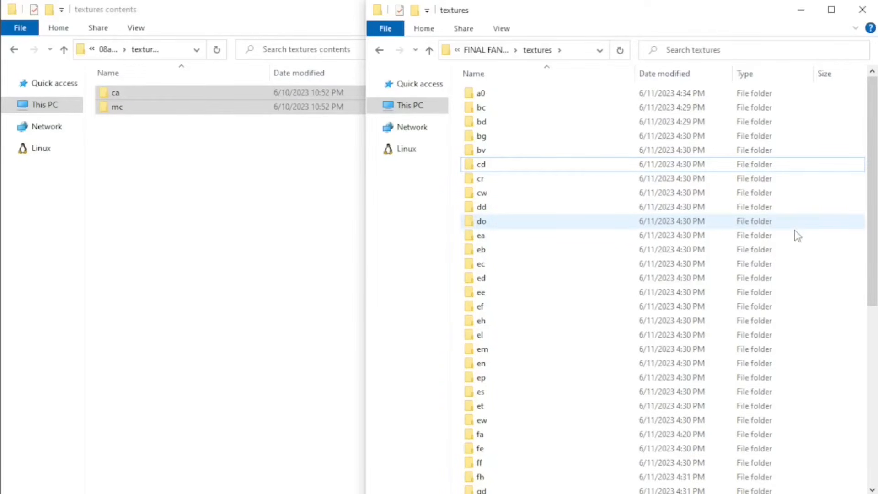
key(ctrl+v)
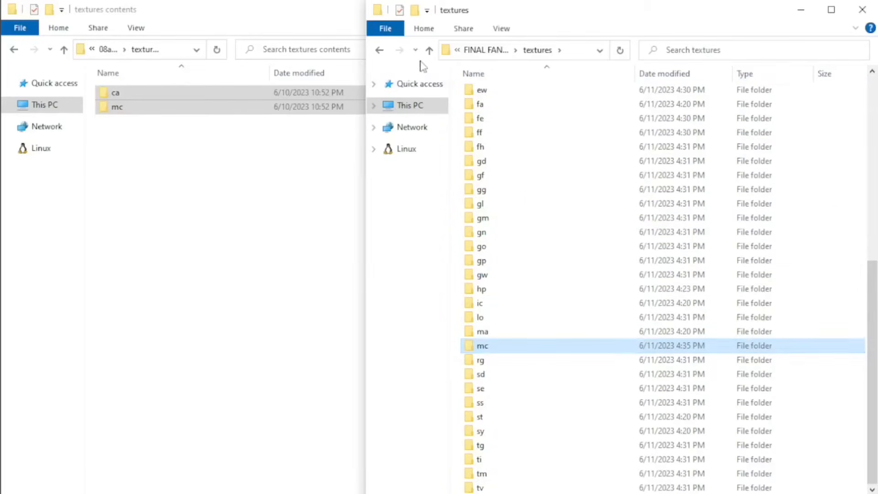
Return to the main FINAL FANTASY VIII folder and go back from the Tripod textures contents to the list of mod folders.
click(429, 50)
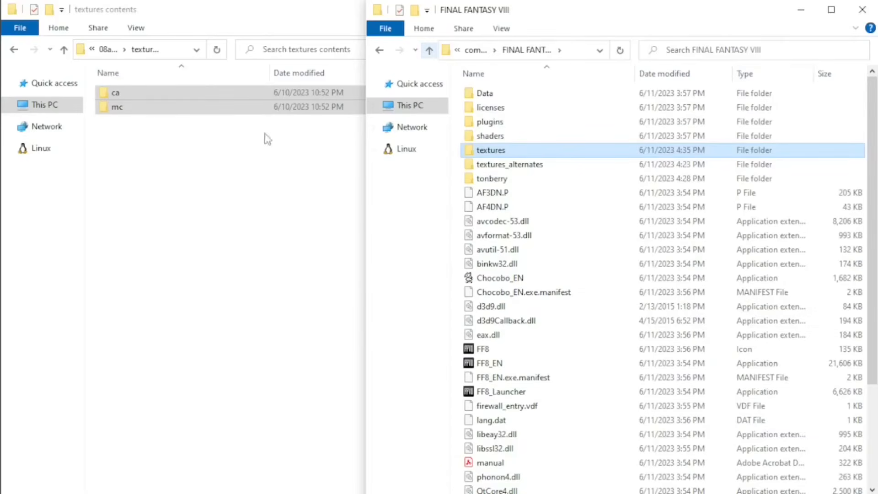
click(82, 71)
click(65, 50)
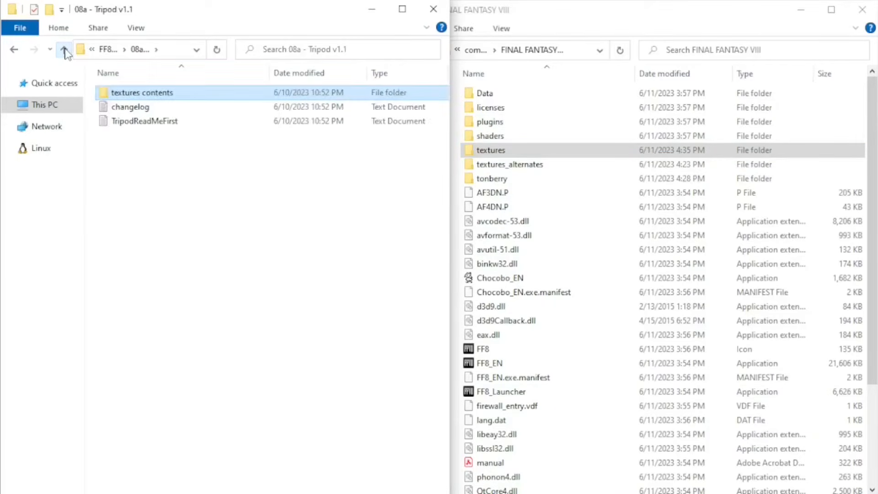
click(65, 49)
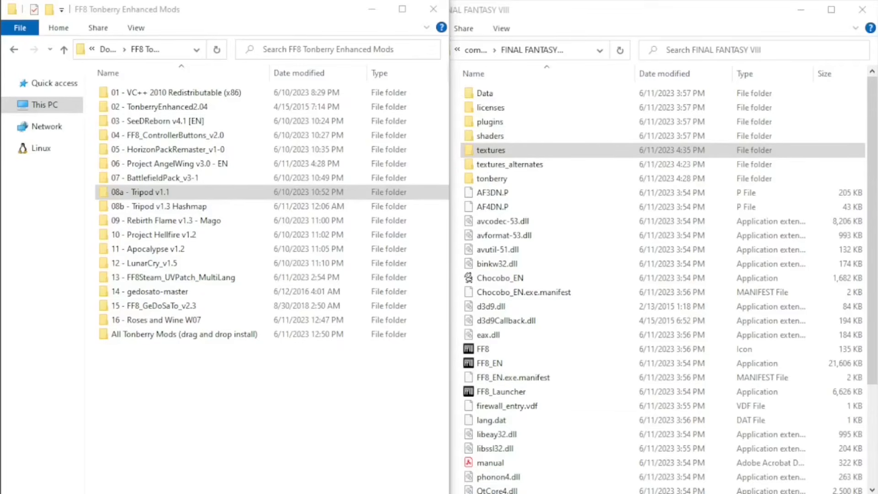
Copy the TripodMaster_hm file from 08b - Tripod v1.3 Hashmap into the hashmap folder inside the game's tonberry folder.
double_click(198, 211)
click(166, 100)
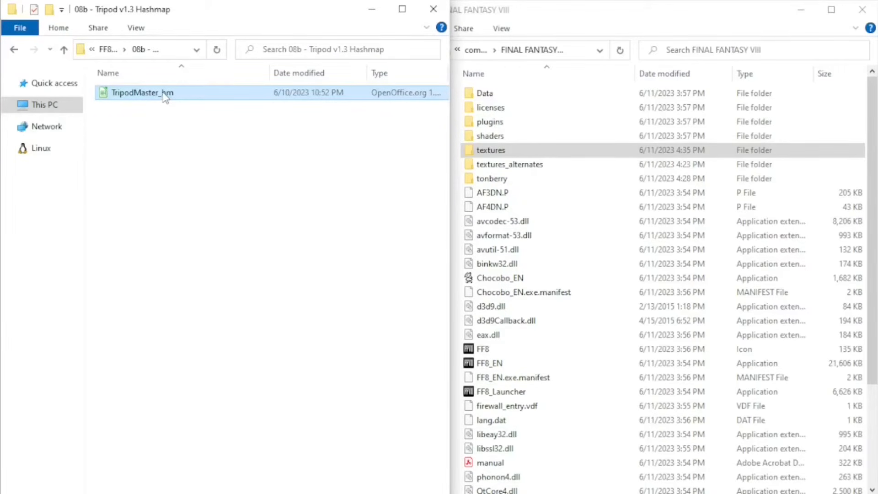
click(500, 178)
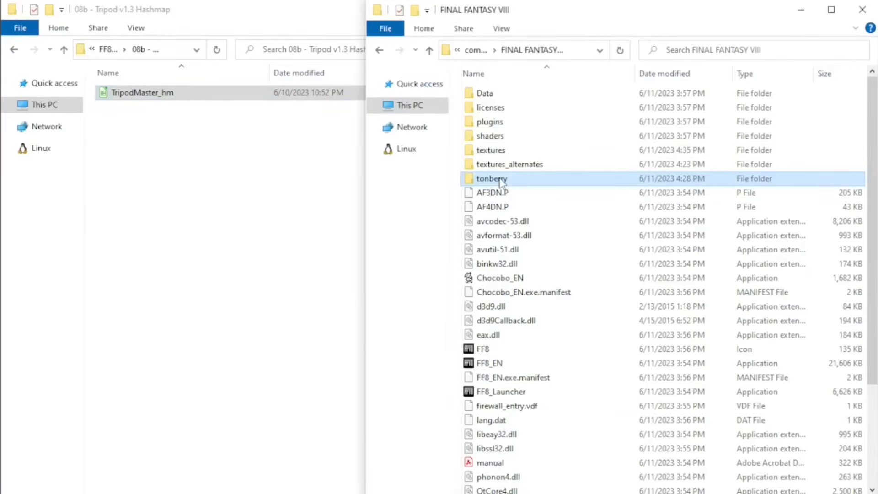
double_click(500, 178)
double_click(505, 110)
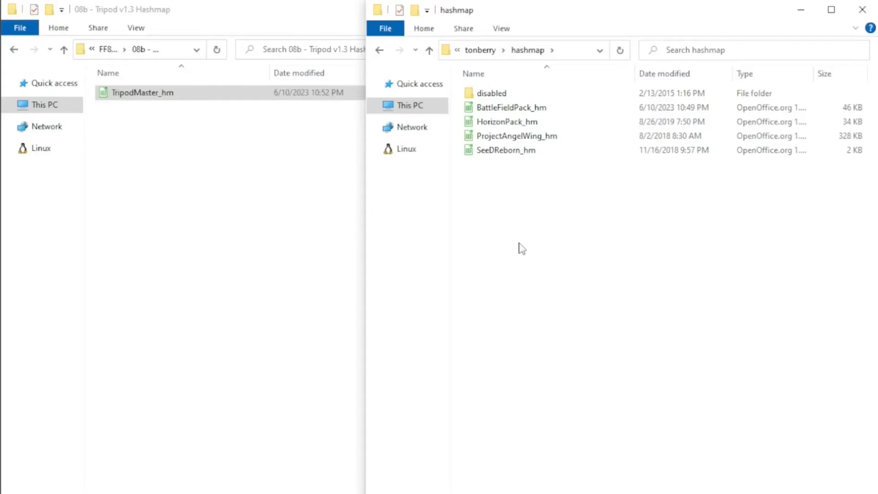
key(ctrl+v)
Go back from the Tripod hashmap mod to the mod list and from the game's hashmap folder to the main FINAL FANTASY VIII folder.
click(64, 51)
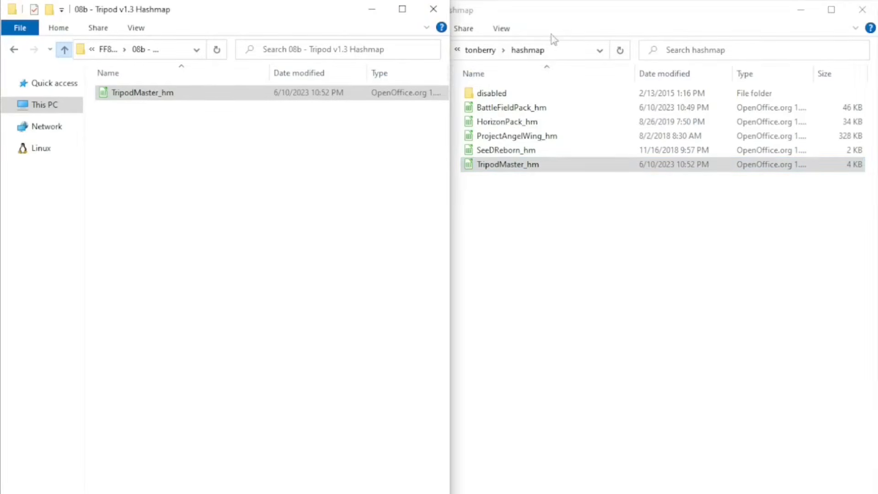
click(559, 20)
click(430, 51)
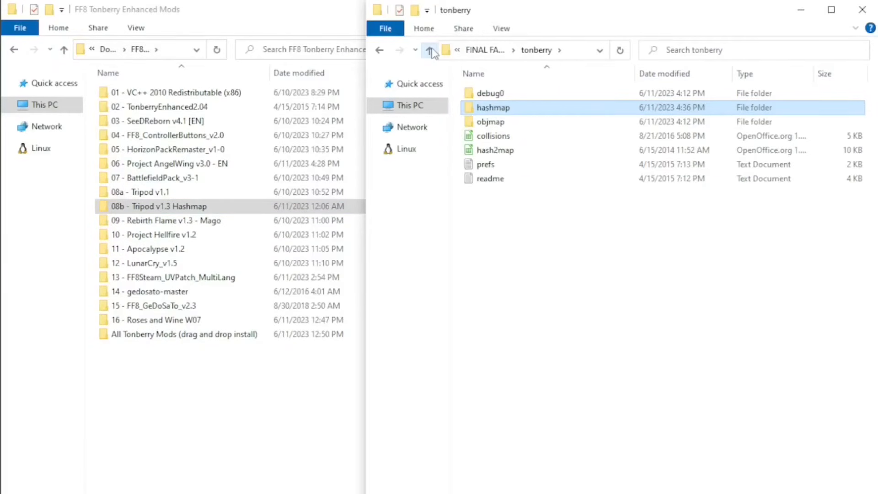
click(430, 51)
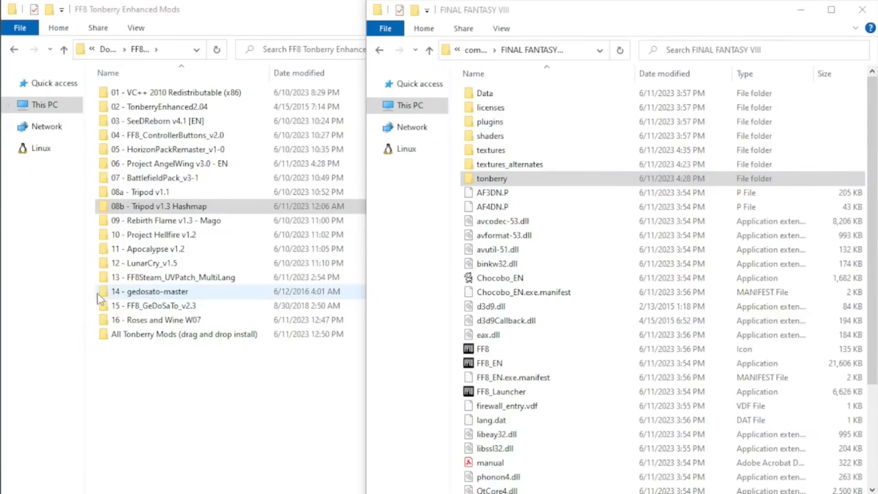
Copy the ch folder from 09 - Rebirth Flame v1.3 - Mago into the game's textures folder.
double_click(217, 221)
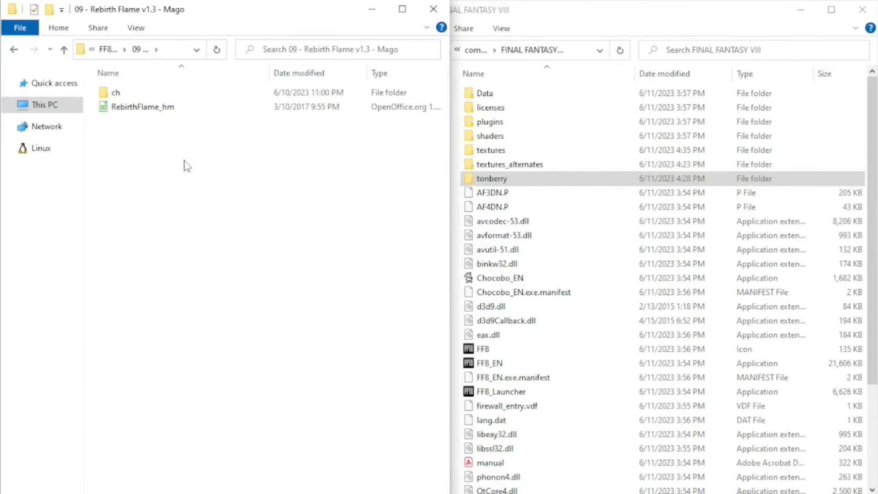
click(116, 94)
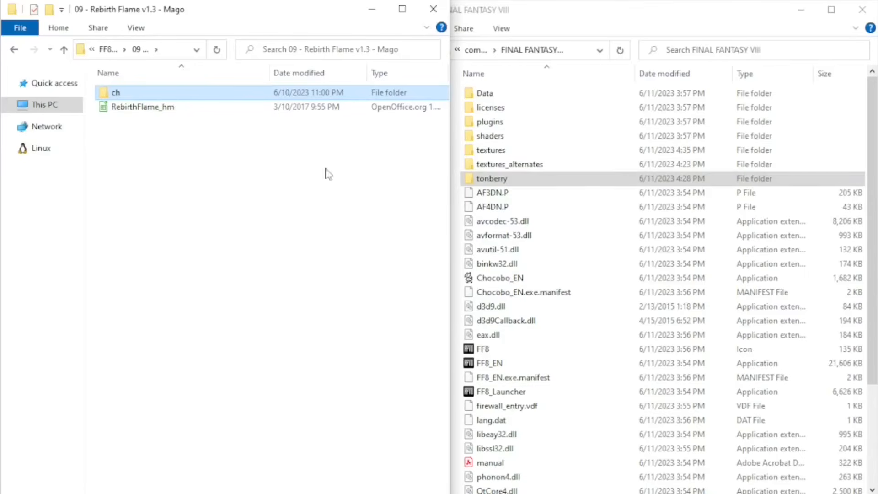
double_click(491, 150)
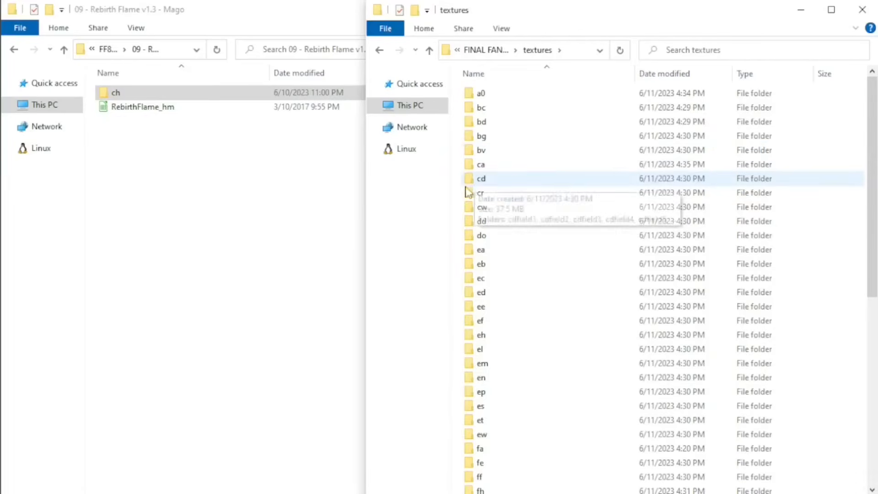
click(468, 192)
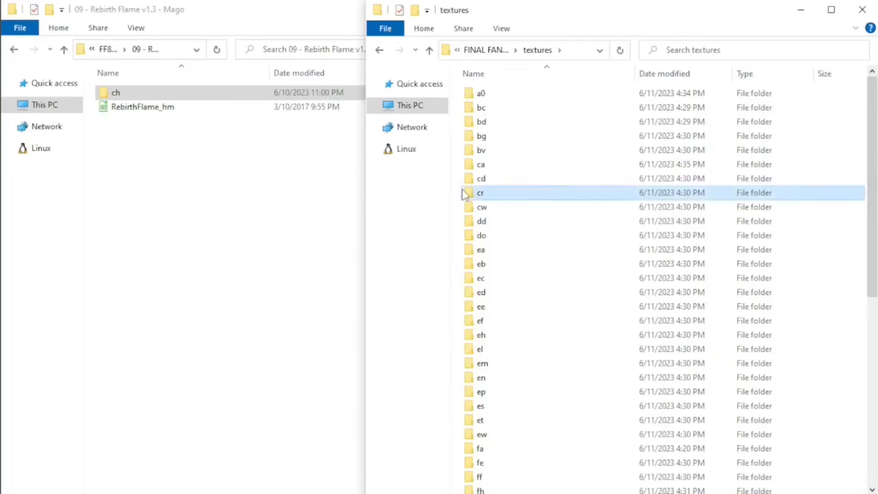
click(867, 197)
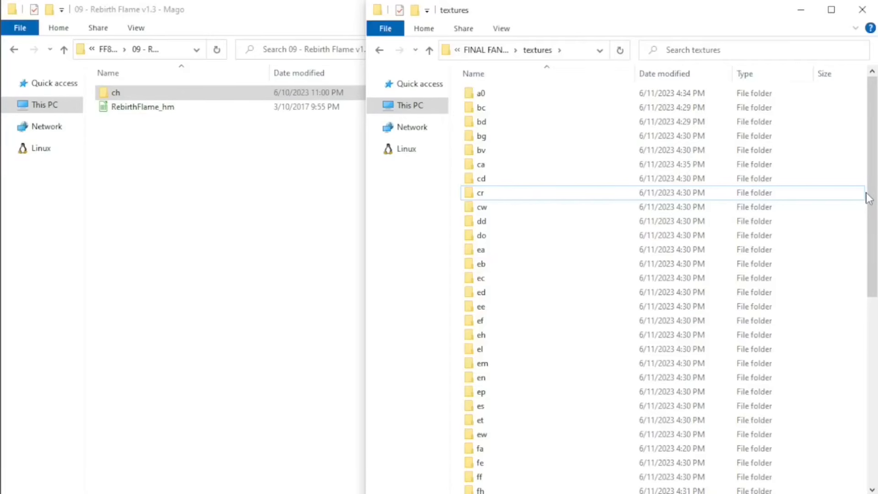
key(ctrl+v)
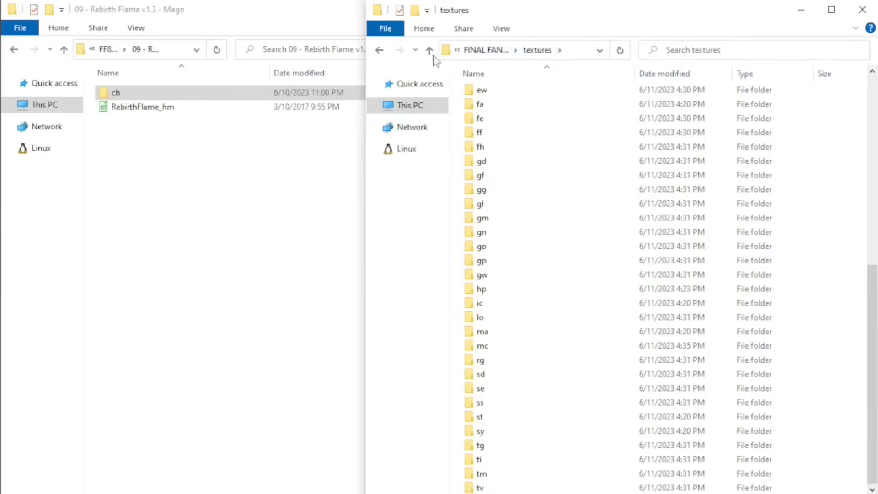
Copy the RebirthFlame_hm file into the hashmap folder inside the game's tonberry folder.
click(430, 51)
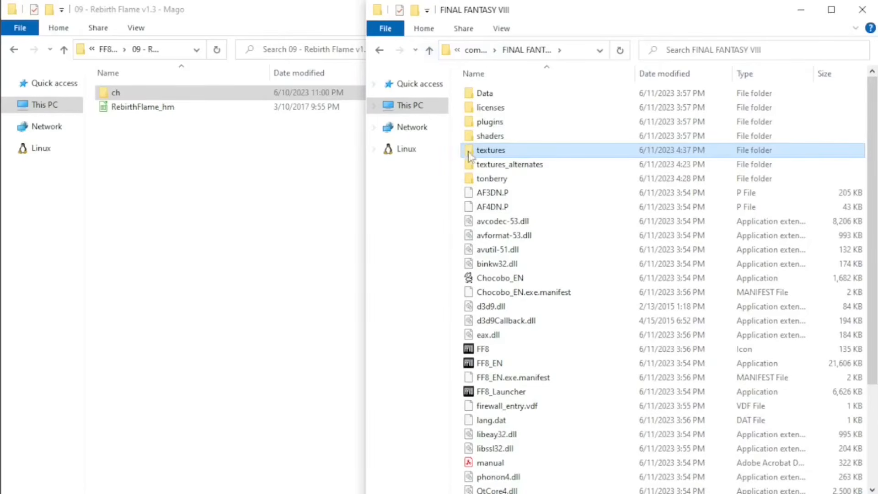
double_click(496, 181)
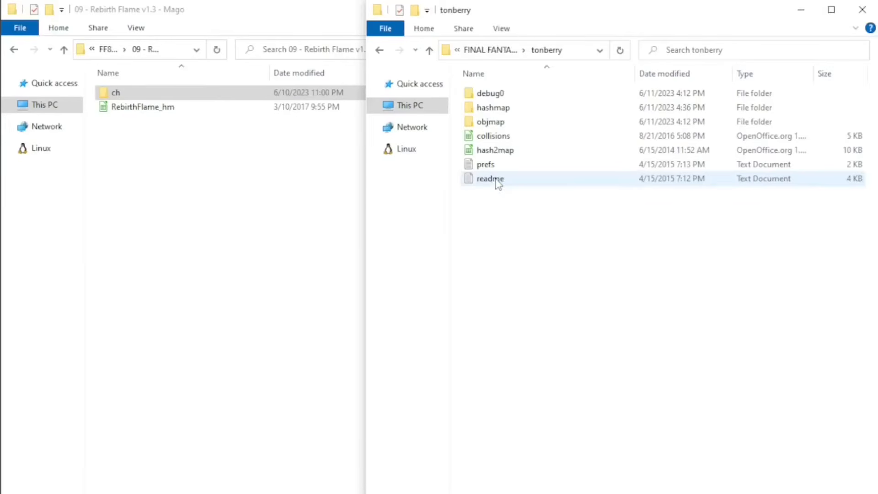
double_click(496, 111)
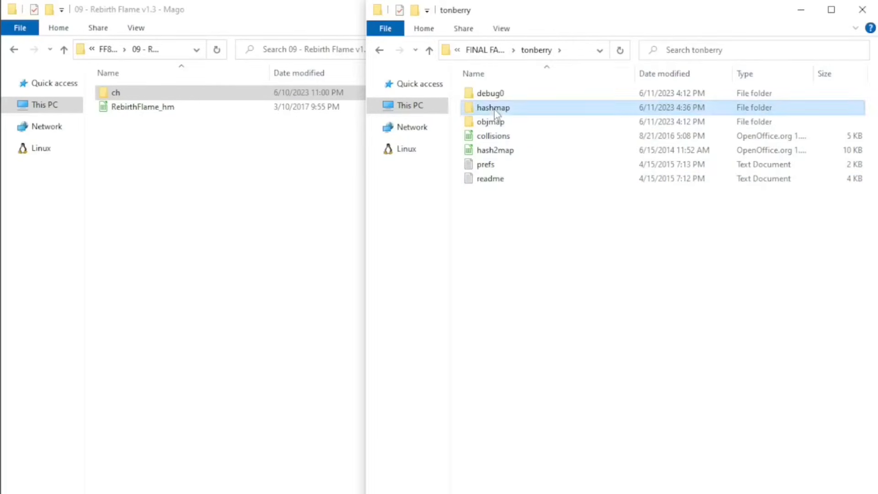
click(170, 110)
click(585, 251)
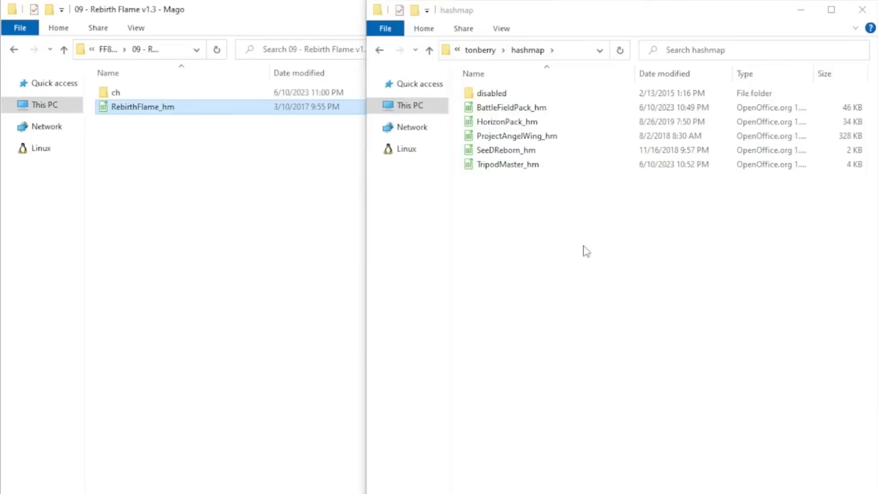
key(ctrl+v)
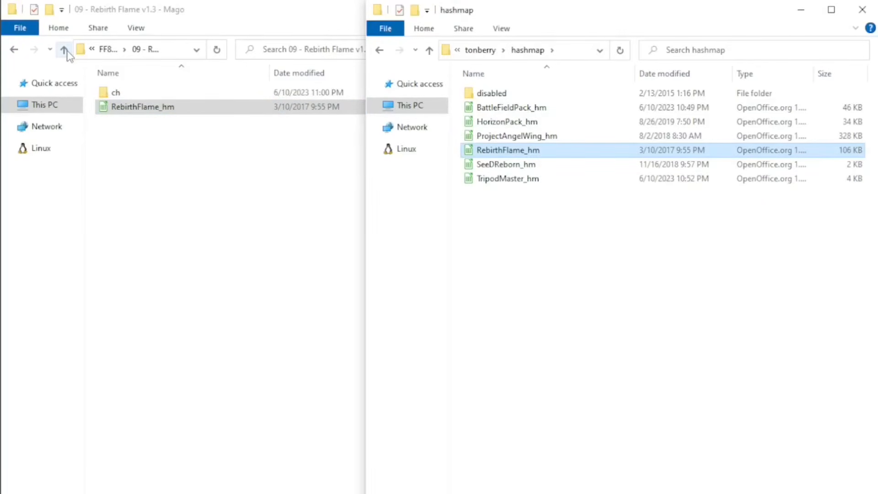
Leave the Rebirth Flame folder for the mod list and return from the game's hashmap folder to the main FINAL FANTASY VIII folder.
click(68, 55)
click(500, 14)
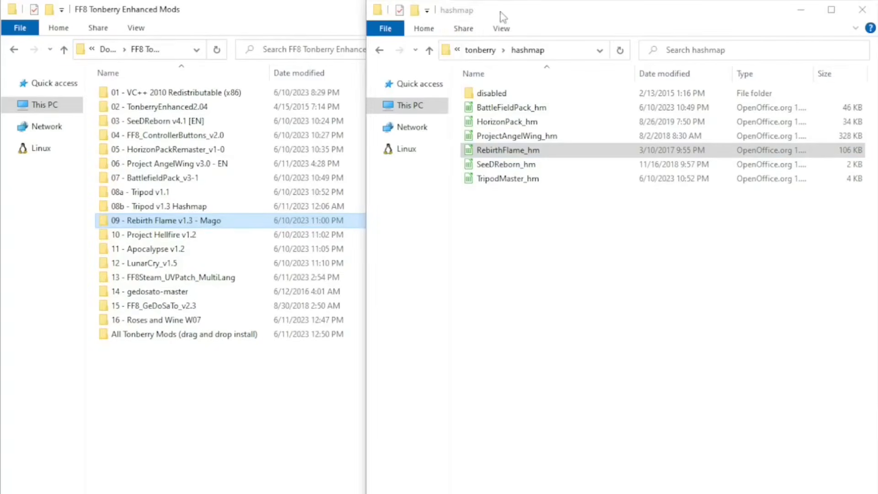
click(430, 51)
click(430, 50)
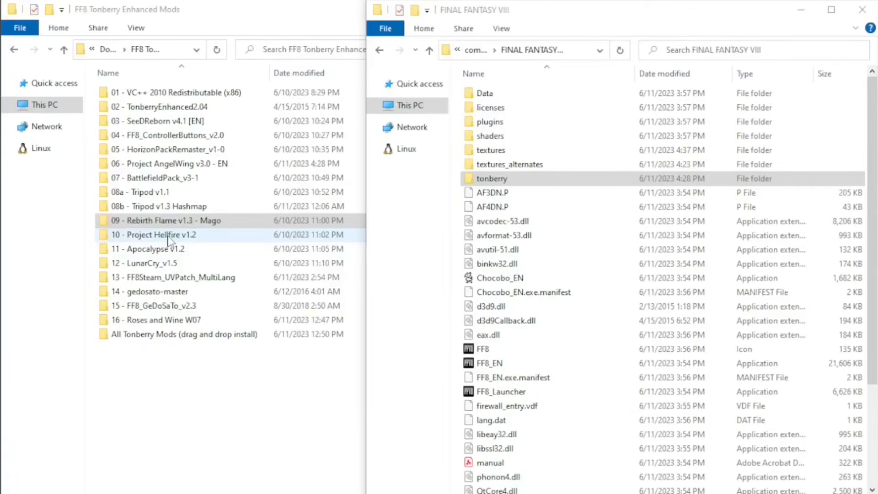
Copy the su folder from 10 - Project Hellfire v1.2 into the game's textures folder.
double_click(168, 235)
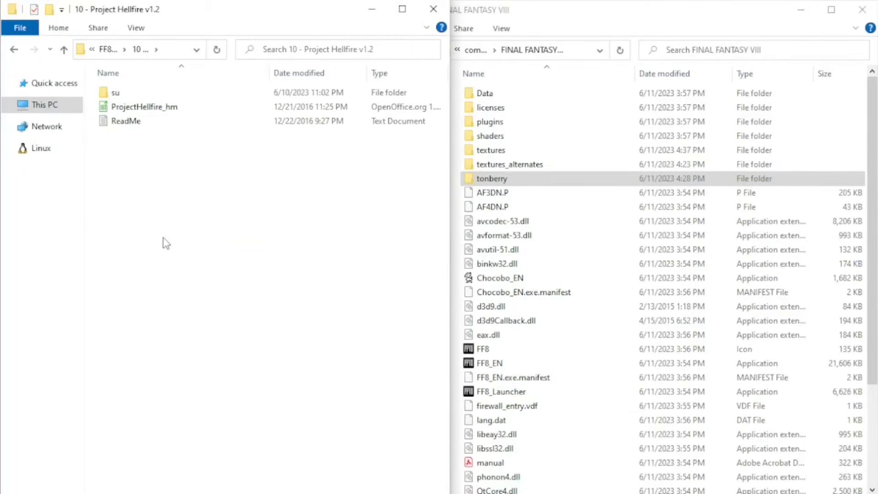
click(157, 96)
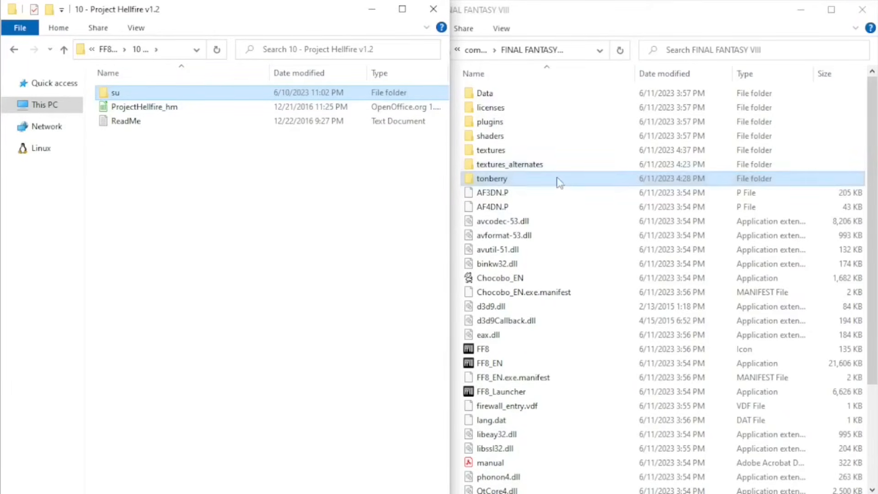
click(509, 155)
double_click(509, 155)
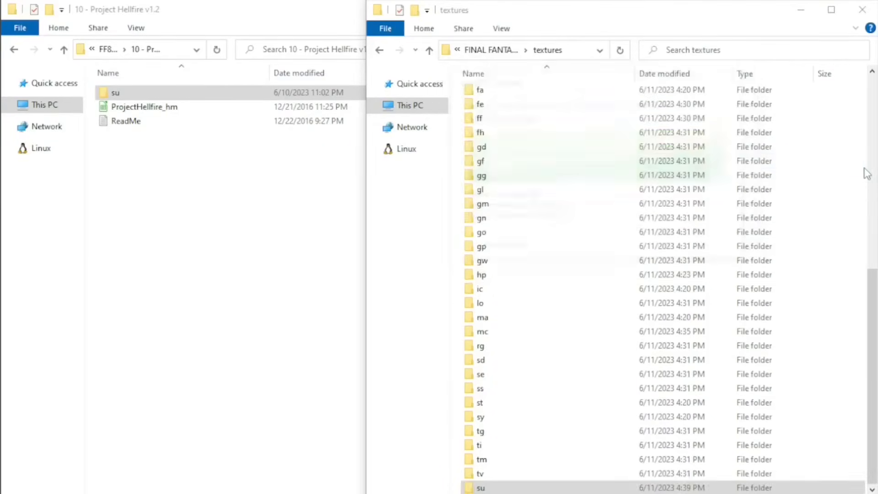
Copy the ProjectHellfire_hm file into the hashmap folder inside the game's tonberry folder.
click(430, 50)
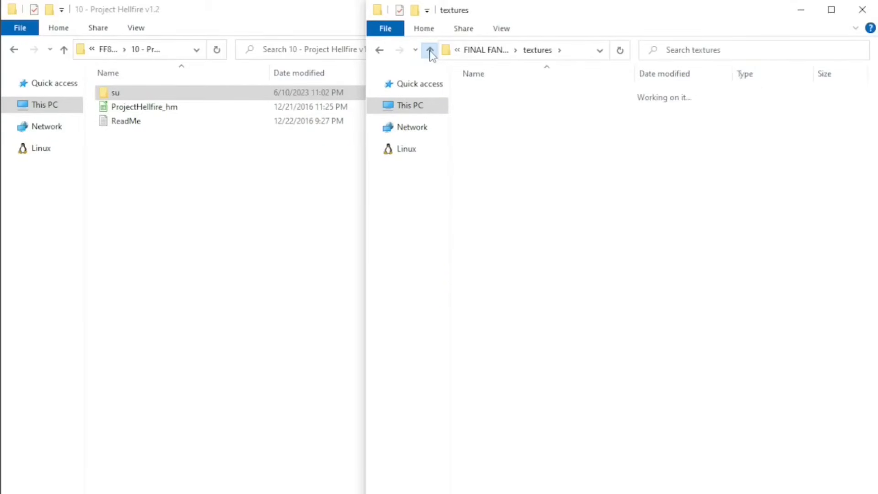
double_click(480, 178)
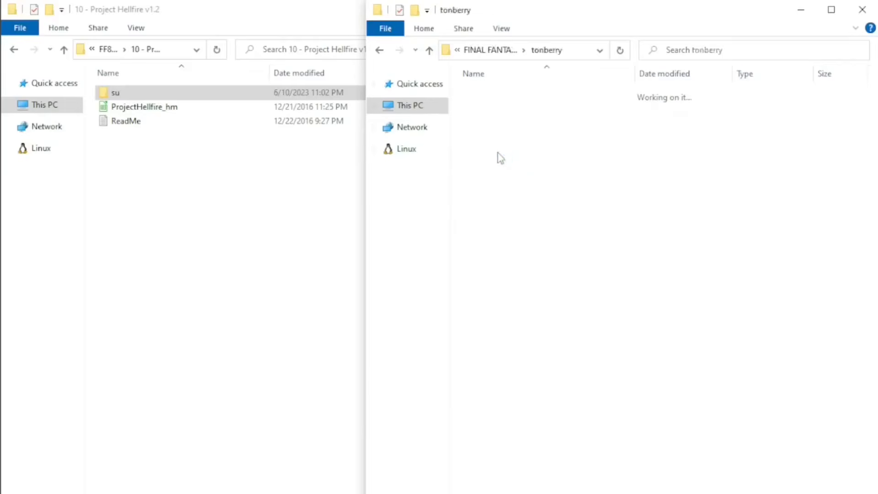
double_click(506, 108)
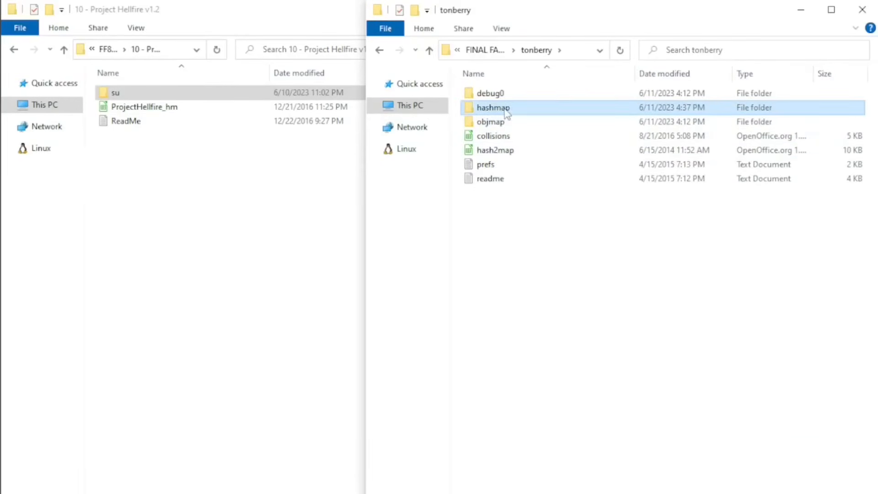
click(188, 108)
click(584, 254)
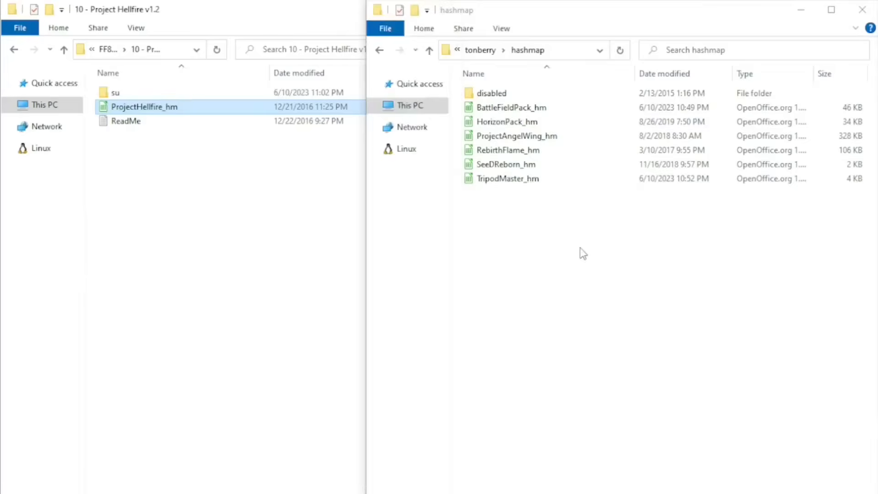
key(ctrl+v)
Copy the bo folder from 11 - Apocalypse v1.2 into the game's textures folder.
click(430, 50)
click(430, 50)
click(64, 49)
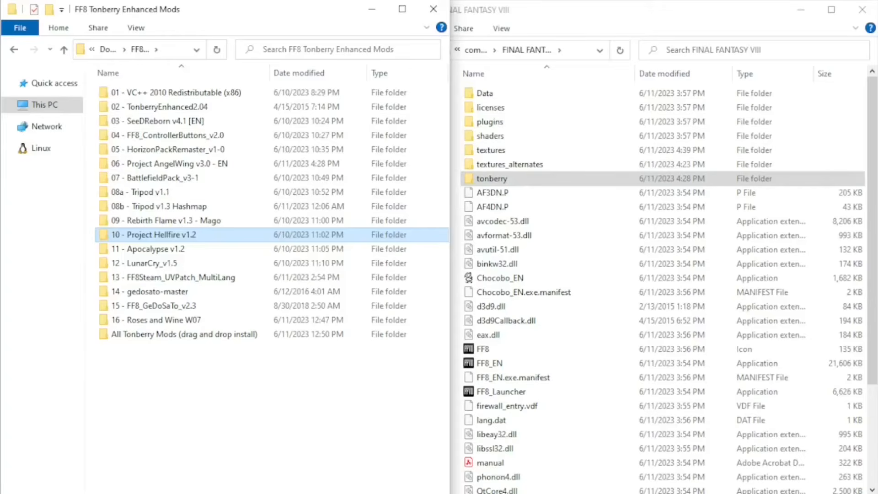
double_click(177, 248)
click(124, 96)
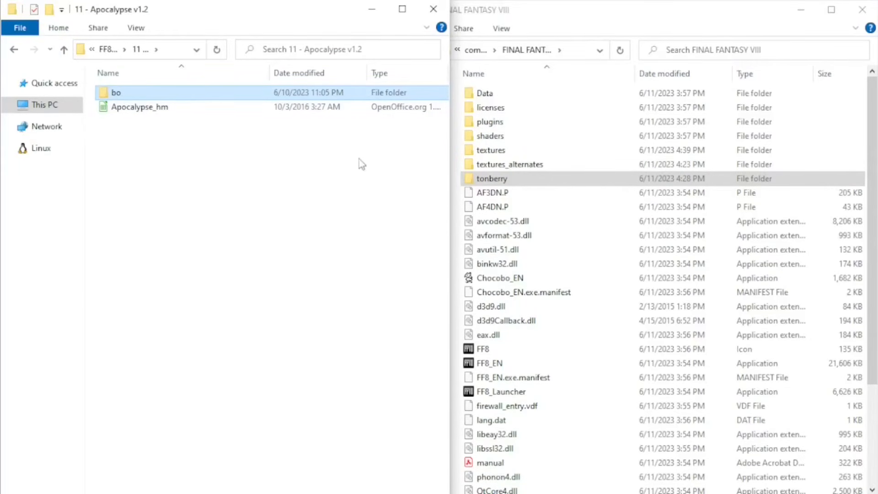
double_click(494, 150)
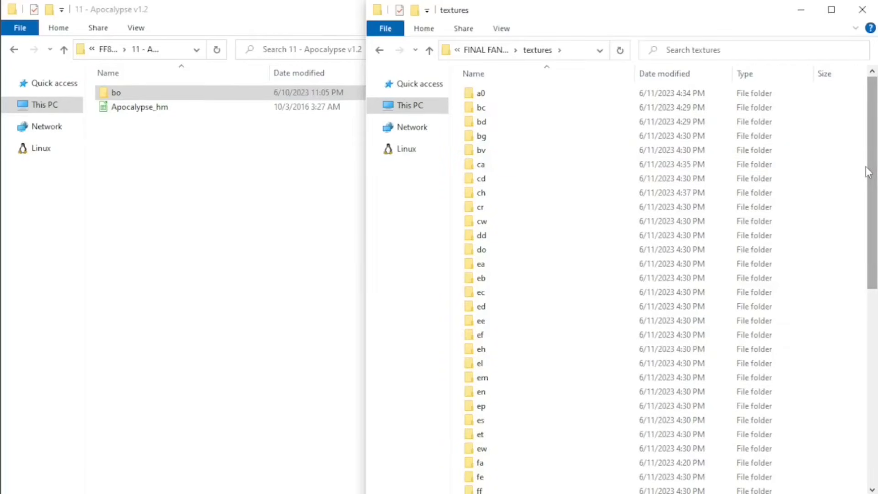
key(ctrl+v)
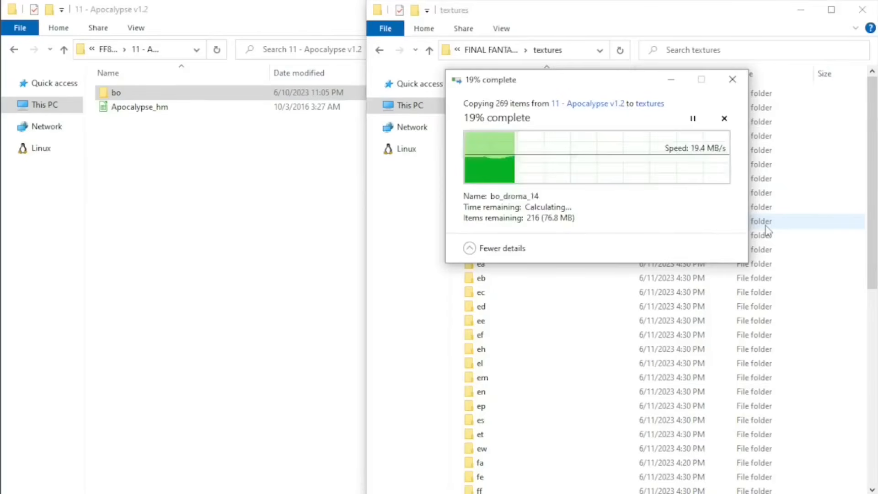
Copy the Apocalypse_hm file into the hashmap folder inside the game's tonberry folder.
click(431, 51)
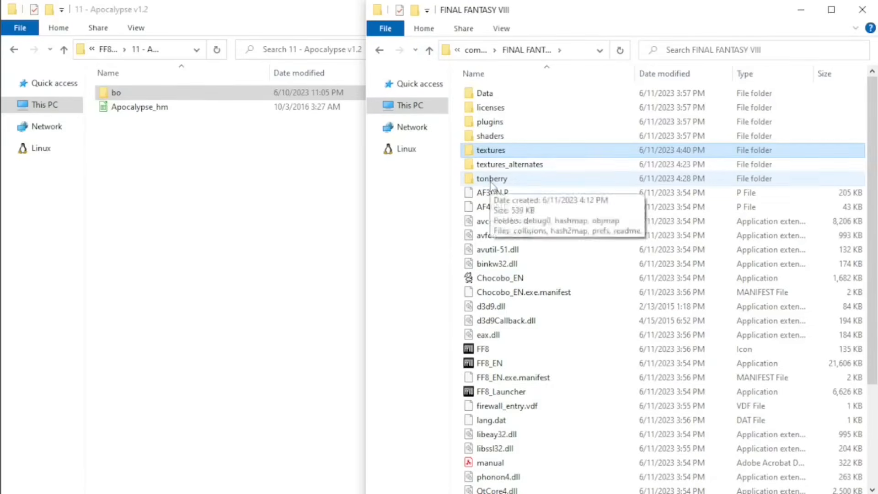
double_click(493, 165)
double_click(491, 108)
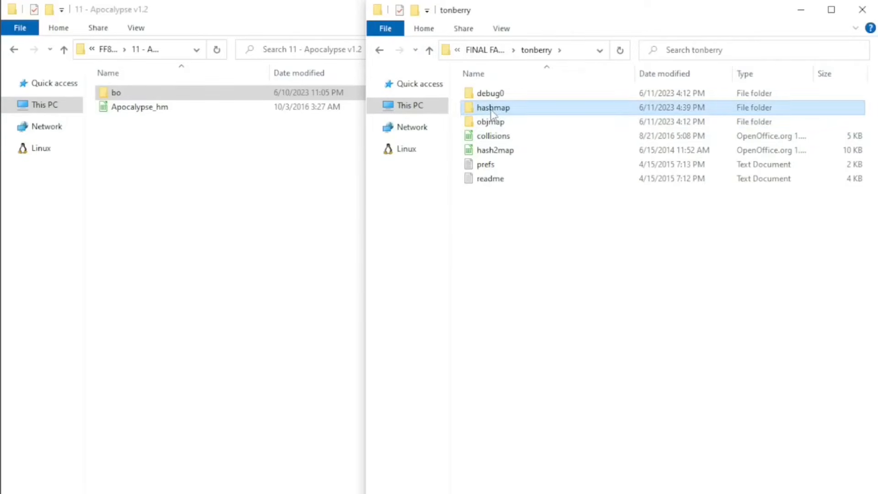
click(169, 110)
drag(167, 110, 659, 289)
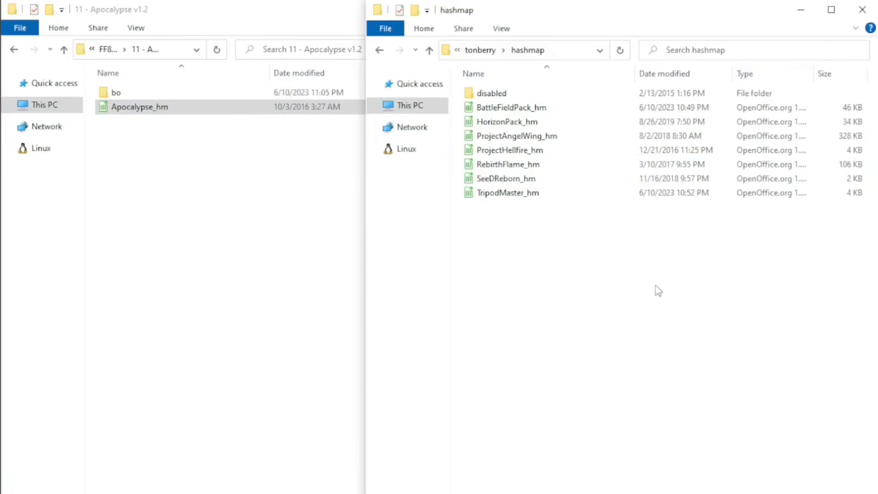
Copy the textures and tonberry folders from 12 - LunarCry_v1.5 into the main FINAL FANTASY VIII folder and return to the mod list.
click(430, 51)
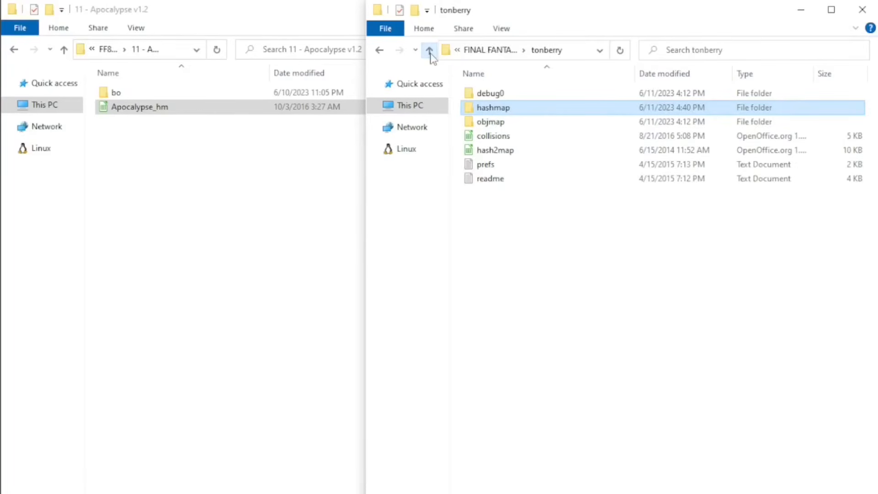
click(430, 52)
click(65, 51)
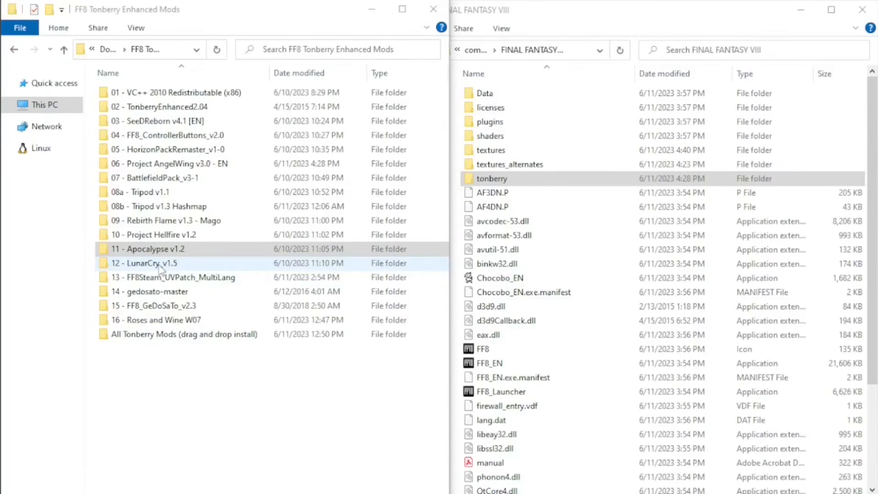
double_click(160, 265)
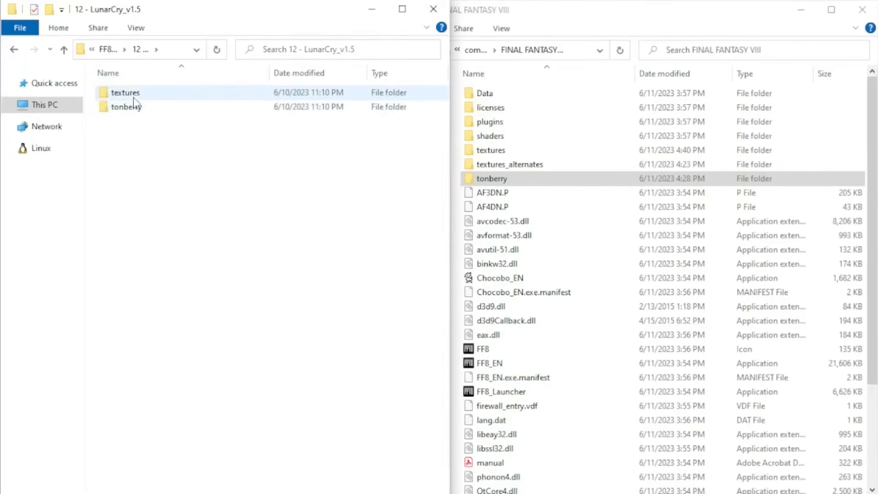
click(133, 95)
ctrl+click(134, 109)
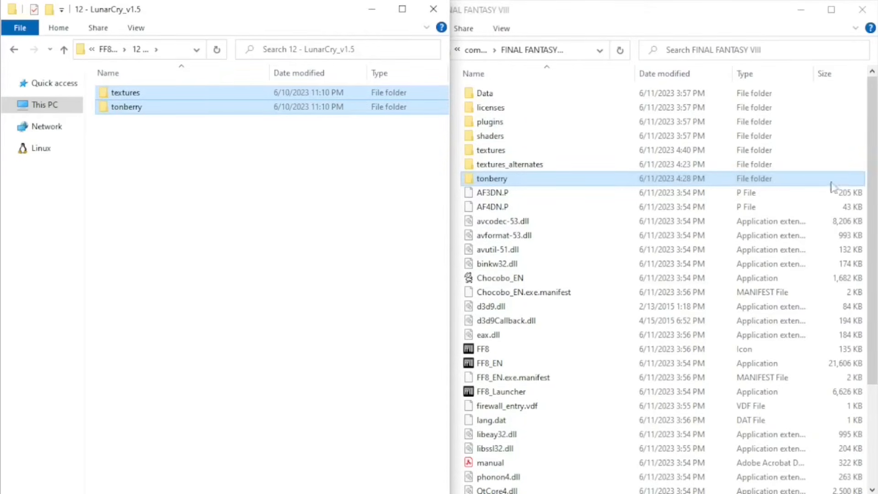
click(866, 188)
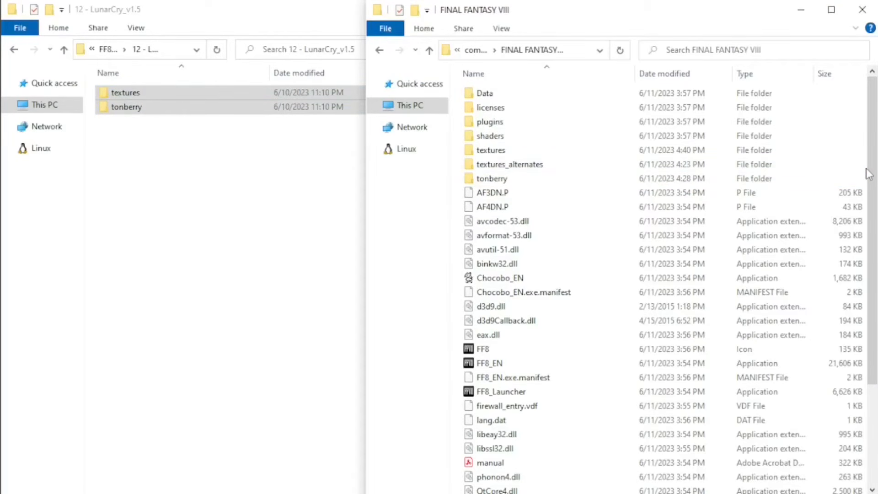
key(ctrl+v)
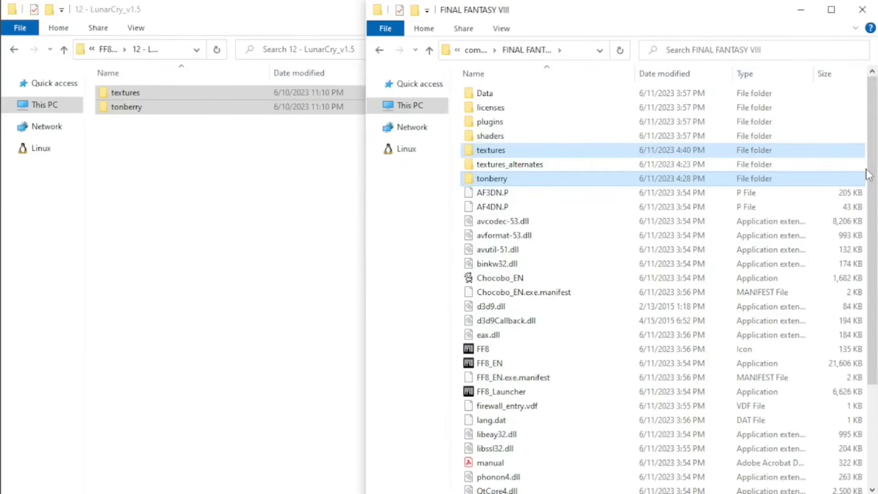
click(242, 203)
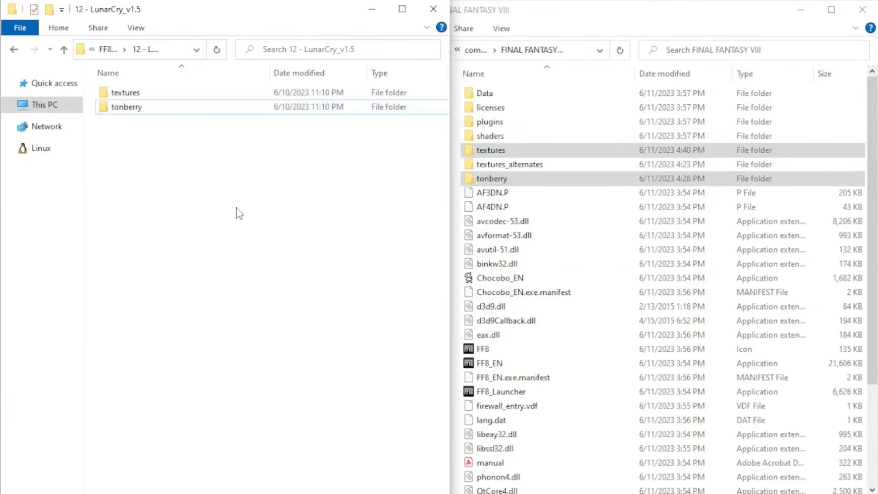
click(65, 50)
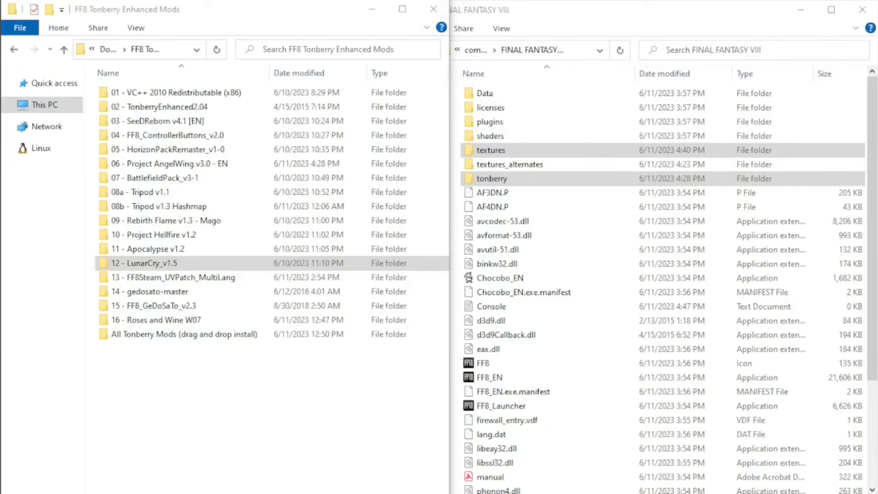
Duplicate the FF8_EN application in the FINAL FANTASY VIII folder and rename the copy as FF8_EN_Original.
click(499, 382)
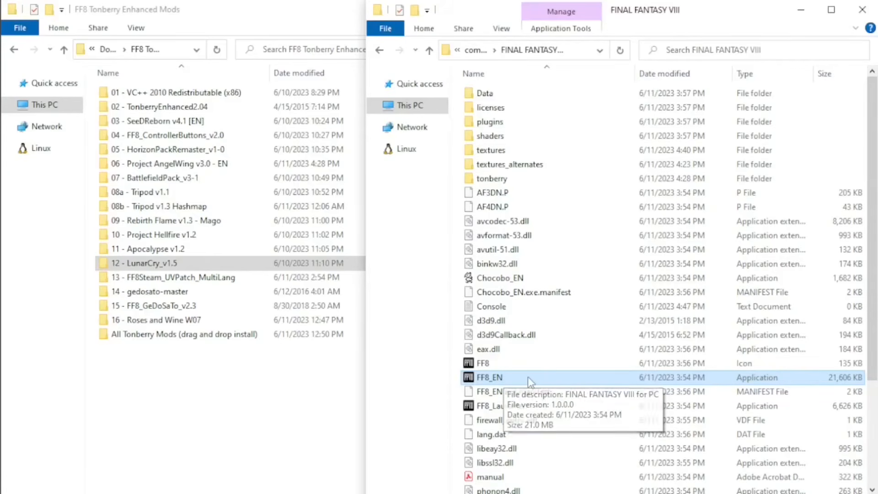
key(ctrl+c)
key(ctrl+v)
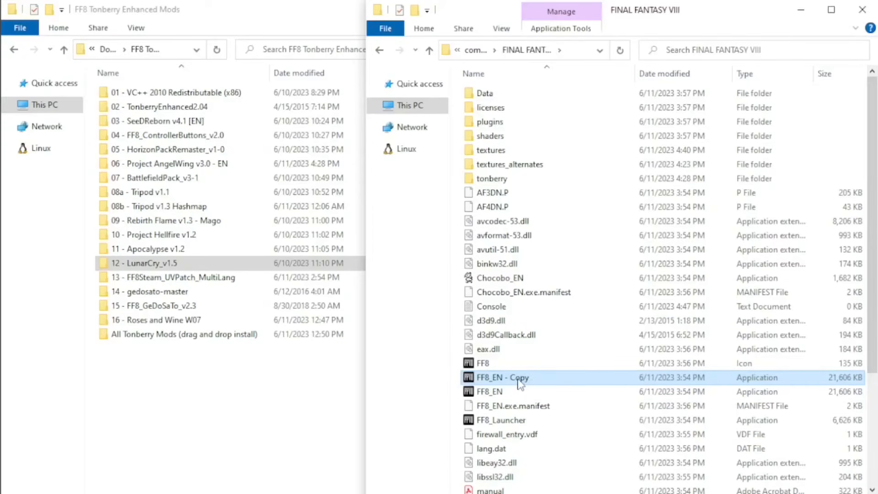
click(519, 384)
drag(503, 377, 537, 377)
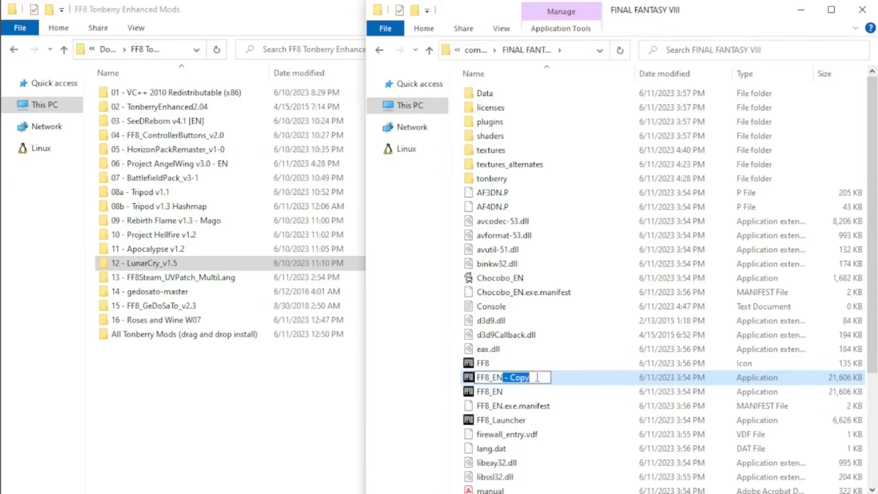
text(_O)
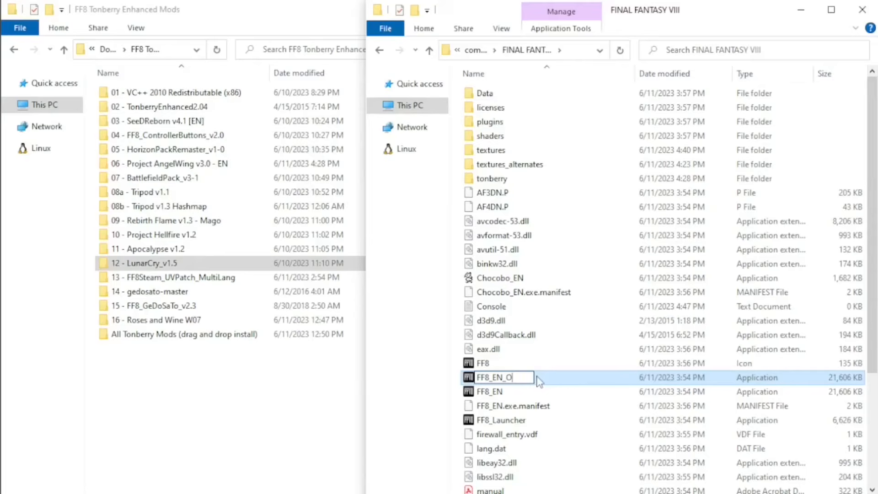
text(rignal)
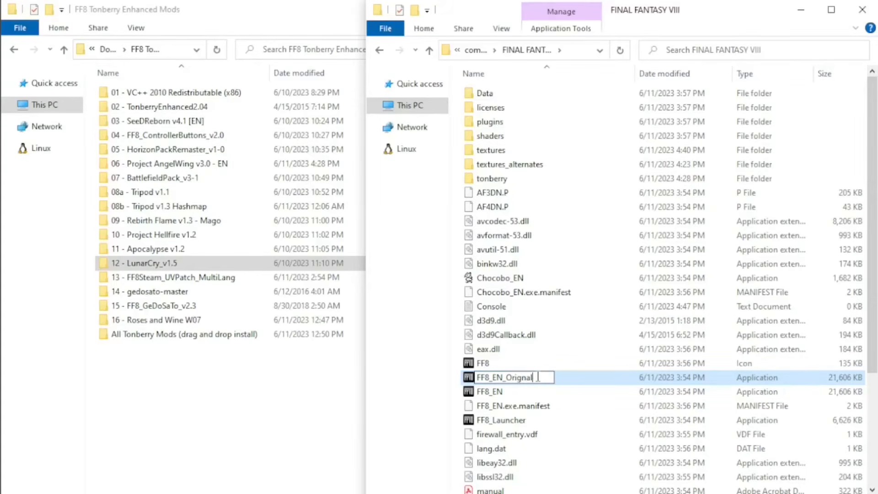
key(BackSpace)
key(BackSpace)
text(inal)
key(Return)
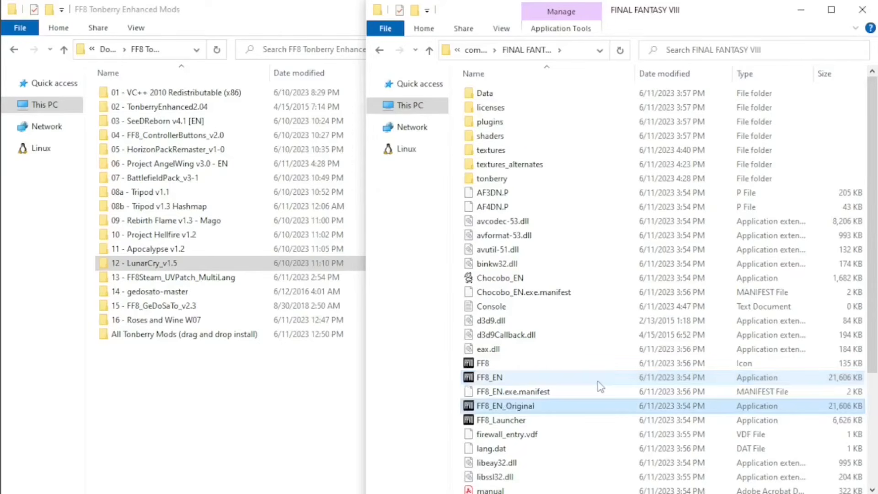
Move the FF8_EN application from the FINAL FANTASY VIII folder into the FF8Steam_UVPatcher folder of 13 - FF8Steam_UVPatch_MultiLang.
click(493, 378)
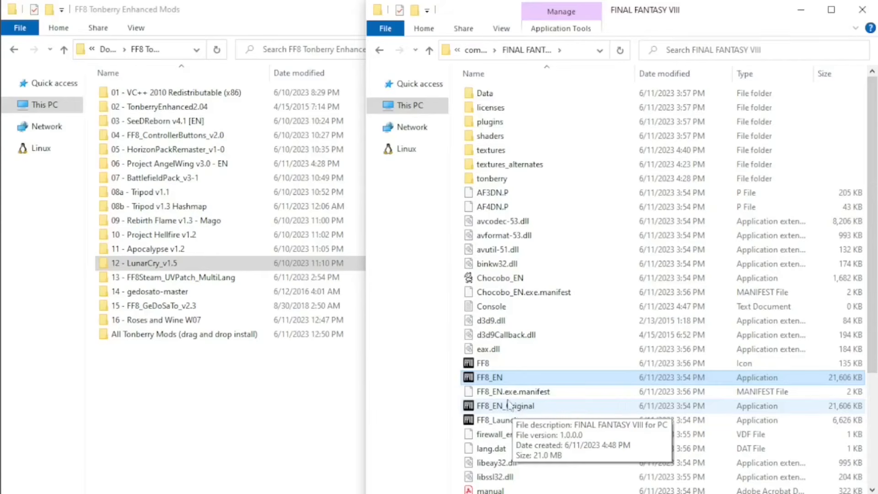
double_click(194, 283)
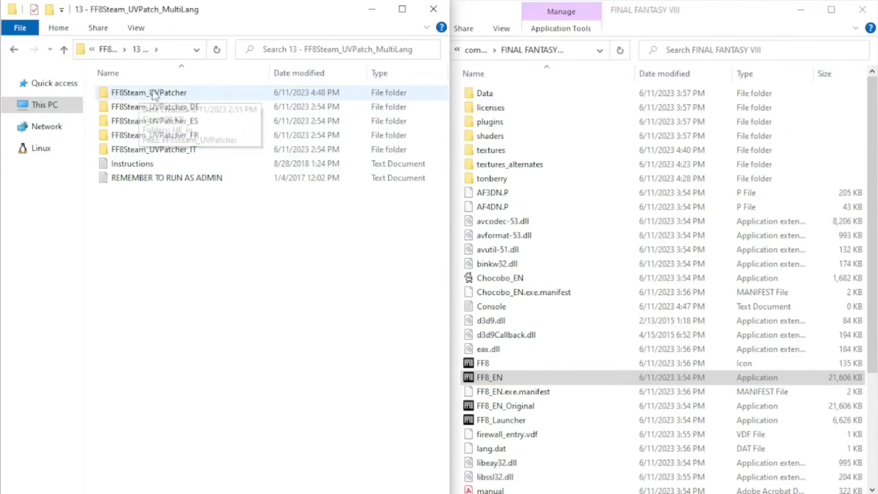
double_click(183, 93)
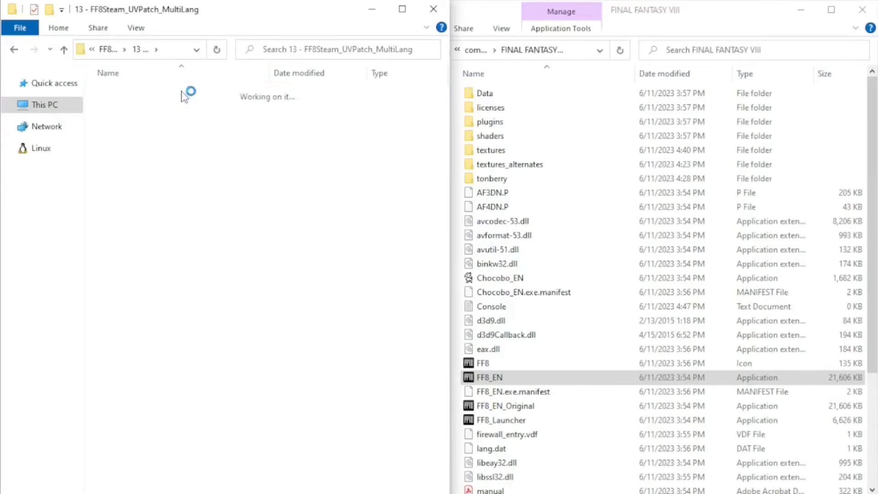
click(487, 379)
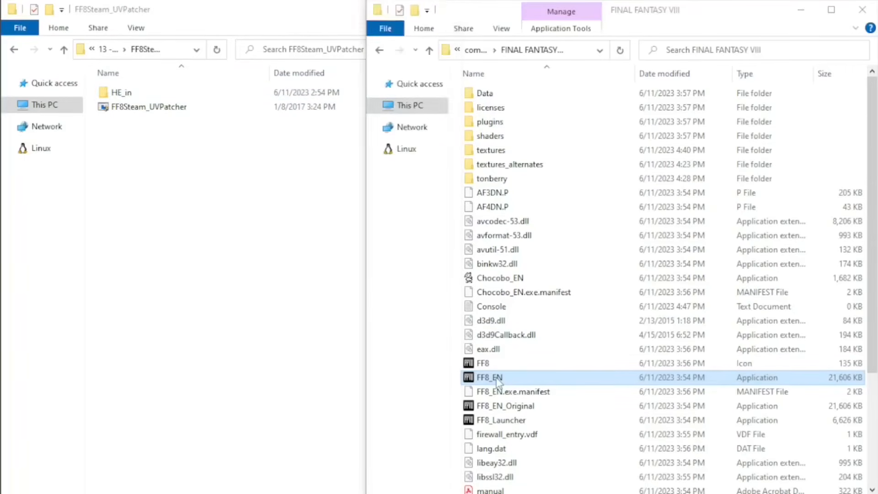
right_click(498, 380)
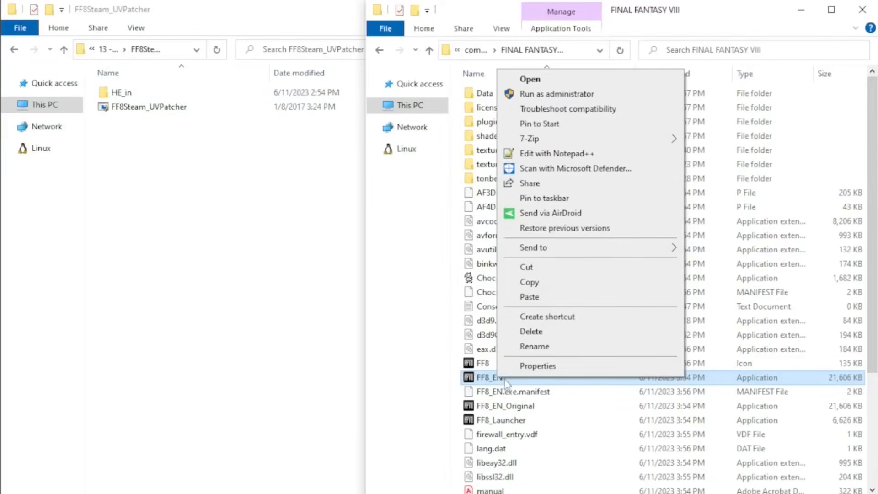
click(532, 266)
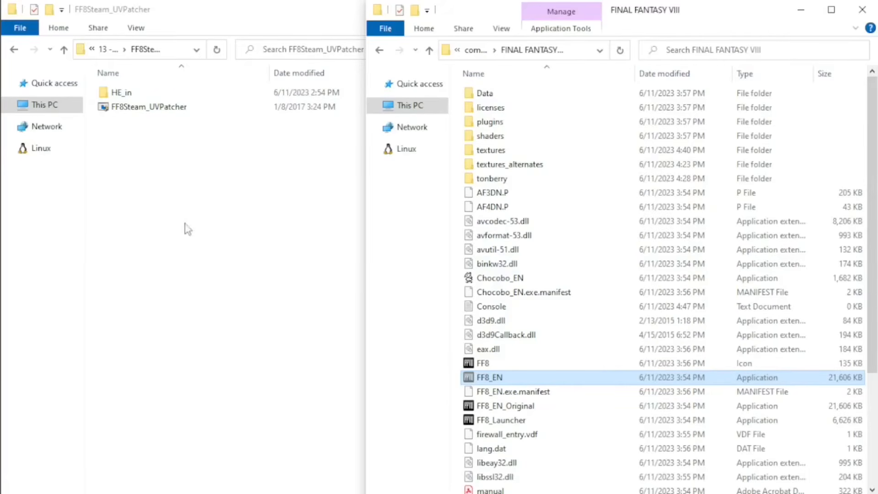
click(187, 192)
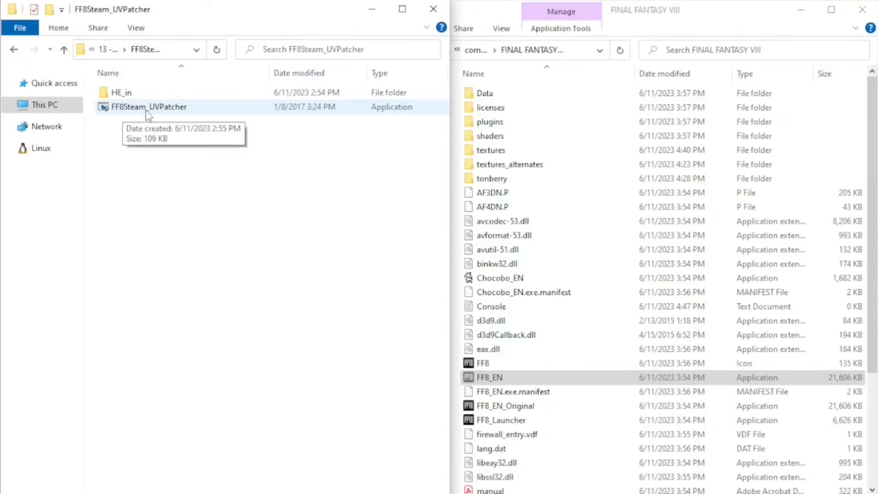
right_click(152, 137)
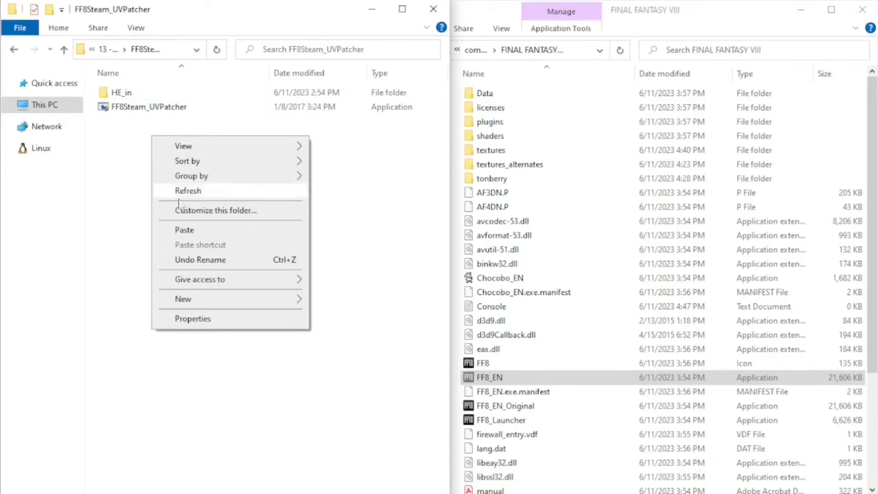
click(185, 229)
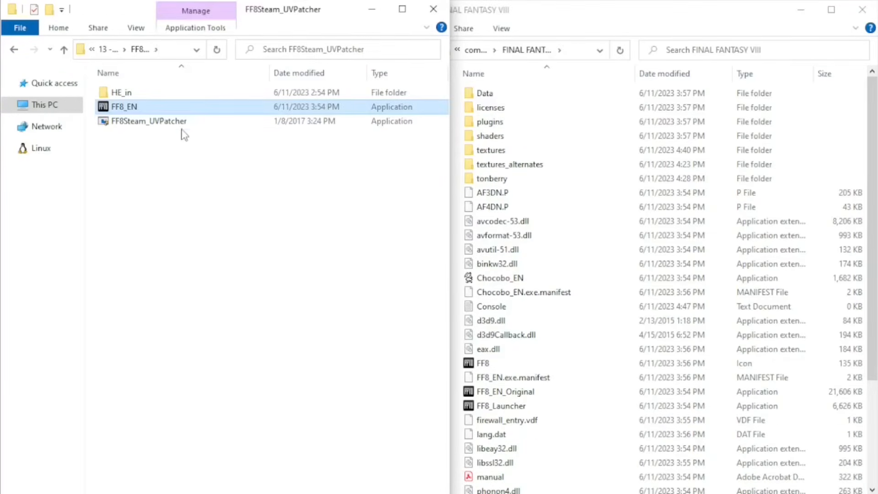
Run FF8Steam_UVPatcher as administrator to patch FF8_EN and close its console window when it finishes.
click(180, 129)
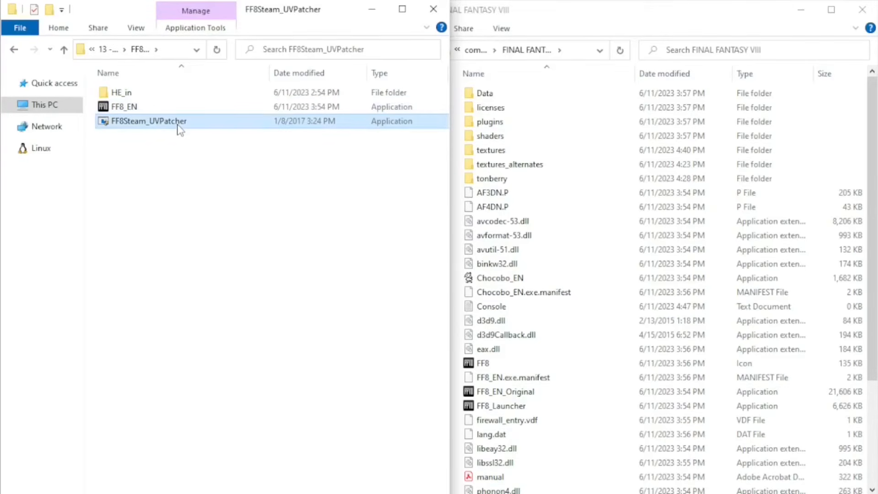
right_click(172, 127)
click(240, 145)
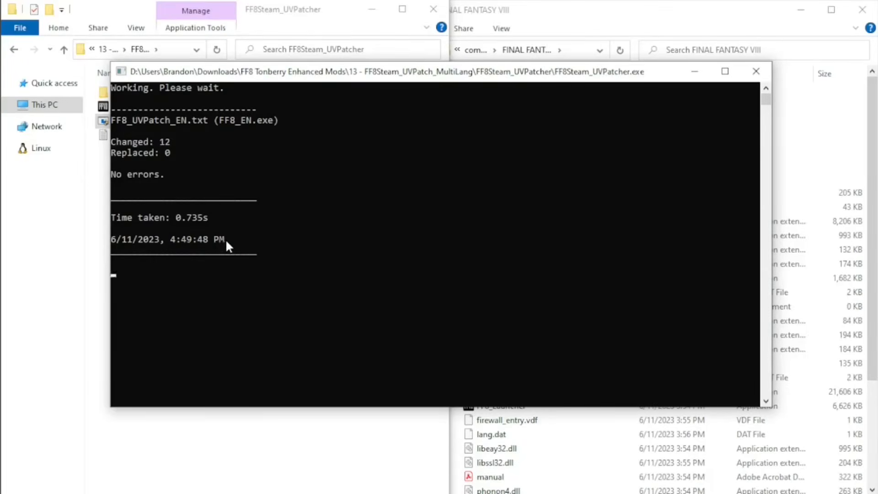
key(Return)
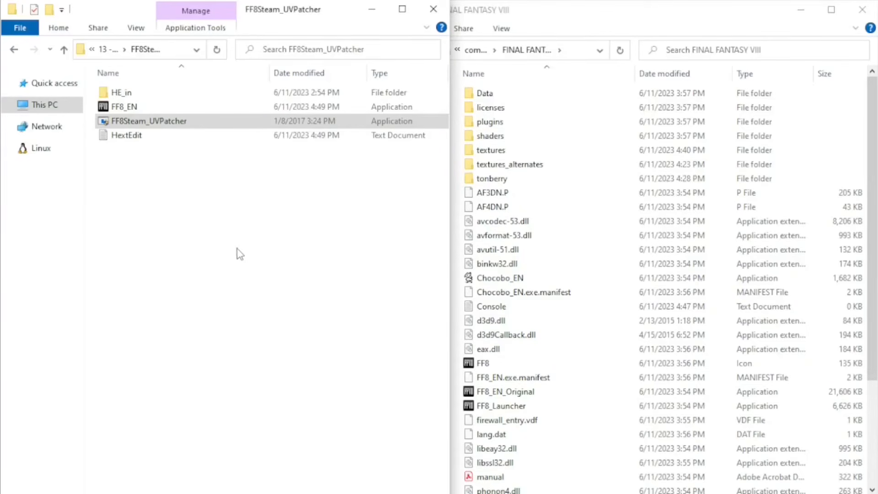
Review the changed, replaced and error lines in the HextEdit log, and close the log.
double_click(128, 137)
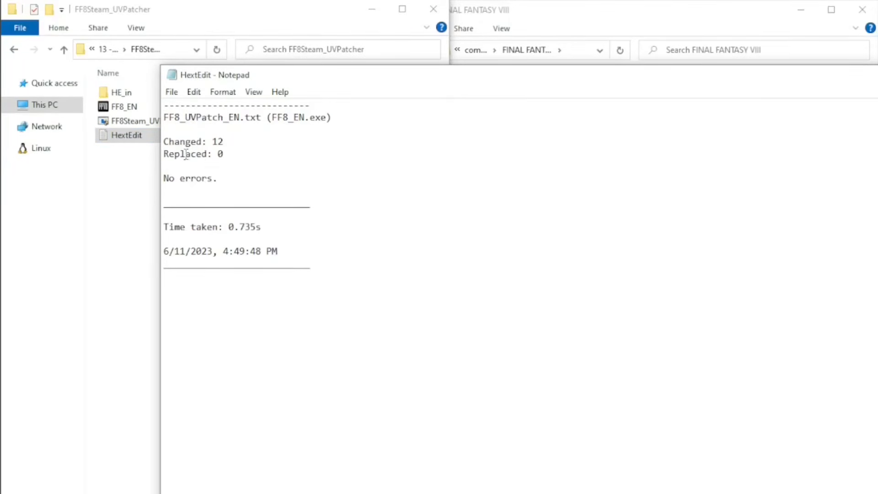
drag(163, 142, 229, 140)
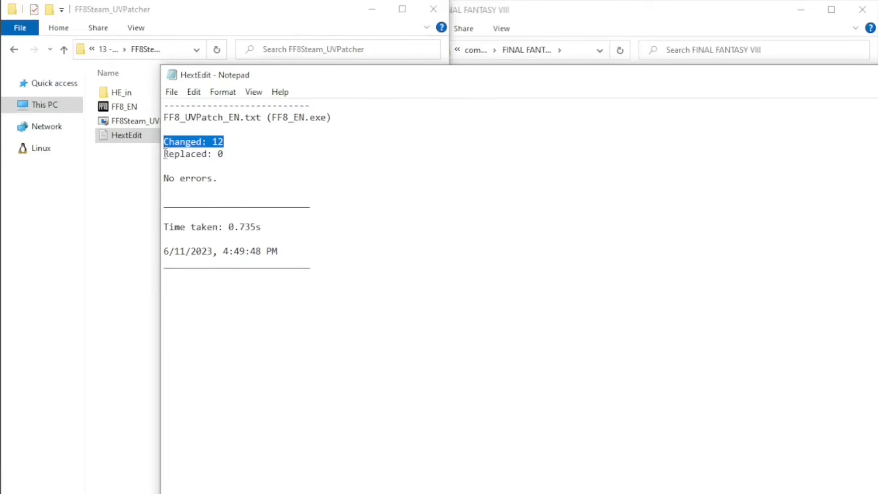
drag(165, 154, 240, 154)
drag(163, 178, 290, 180)
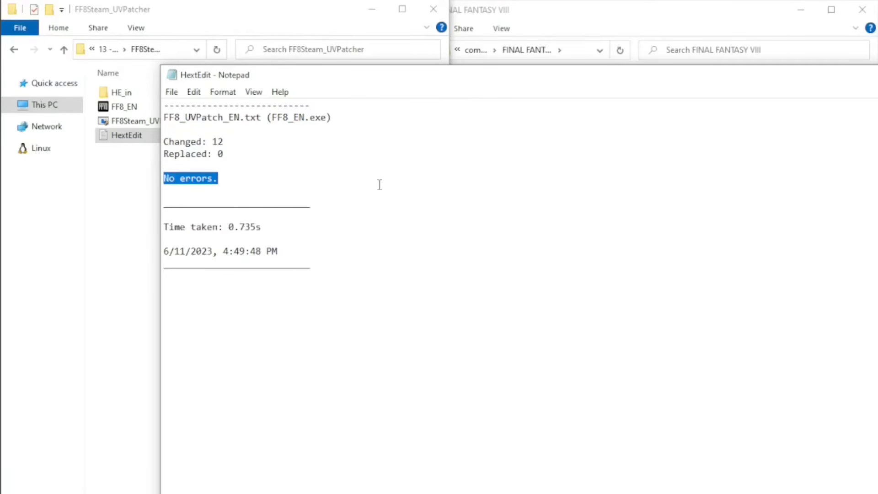
key(alt+F4)
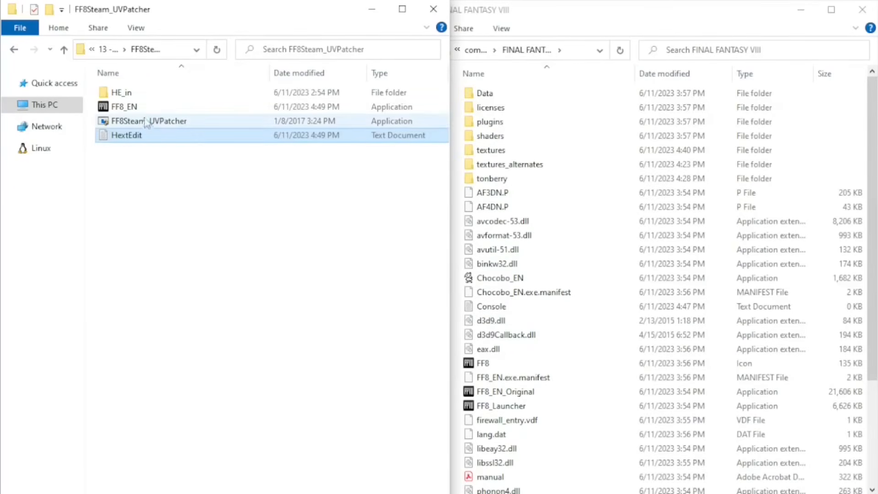
Move the patched FF8_EN application from the FF8Steam_UVPatcher folder back into the FINAL FANTASY VIII folder.
click(134, 110)
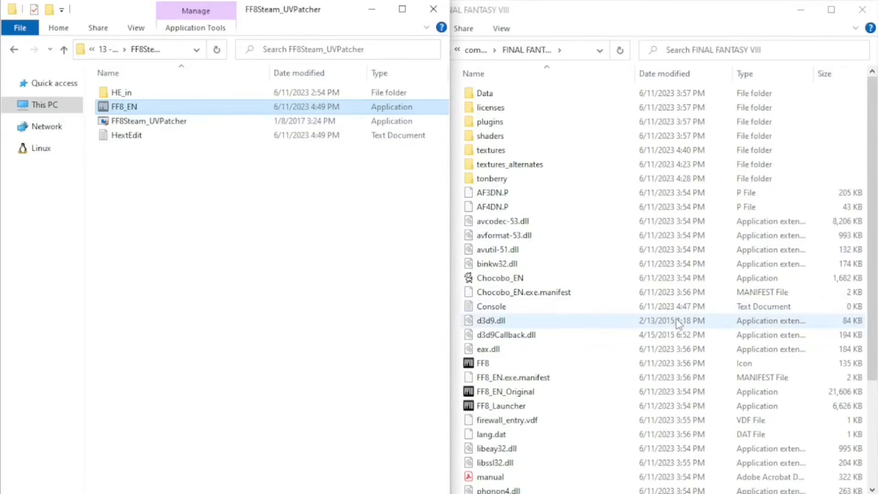
click(680, 335)
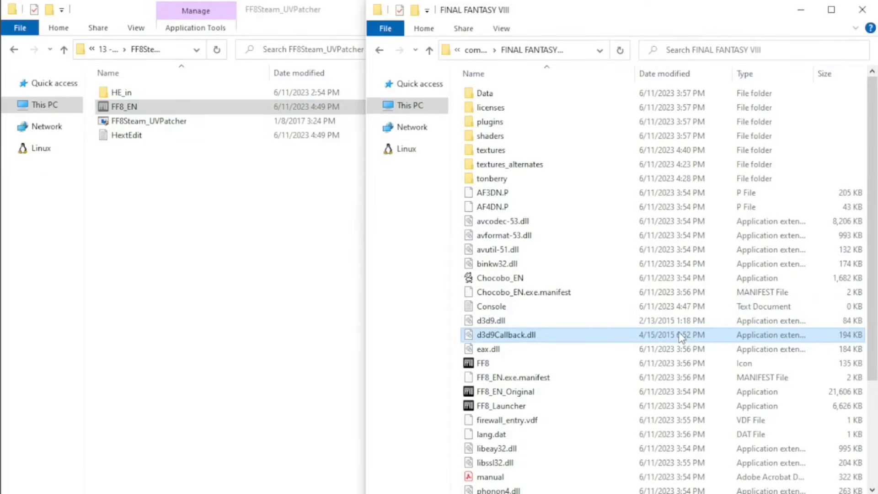
key(ctrl+v)
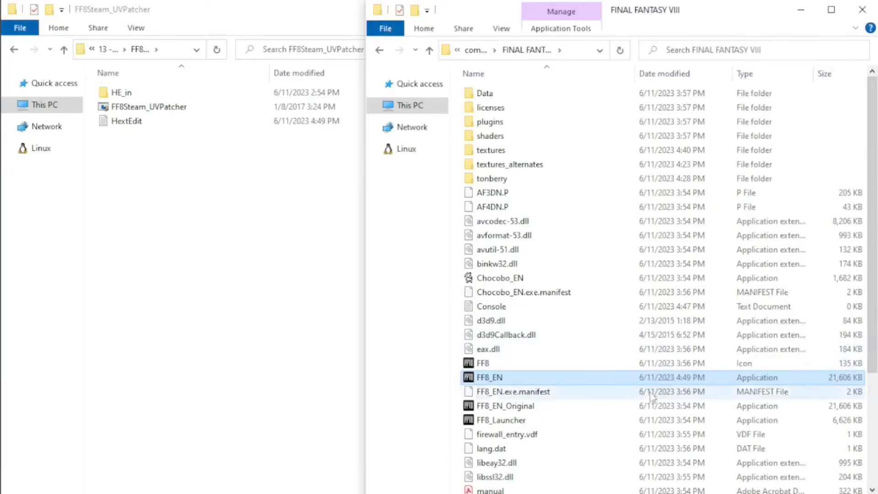
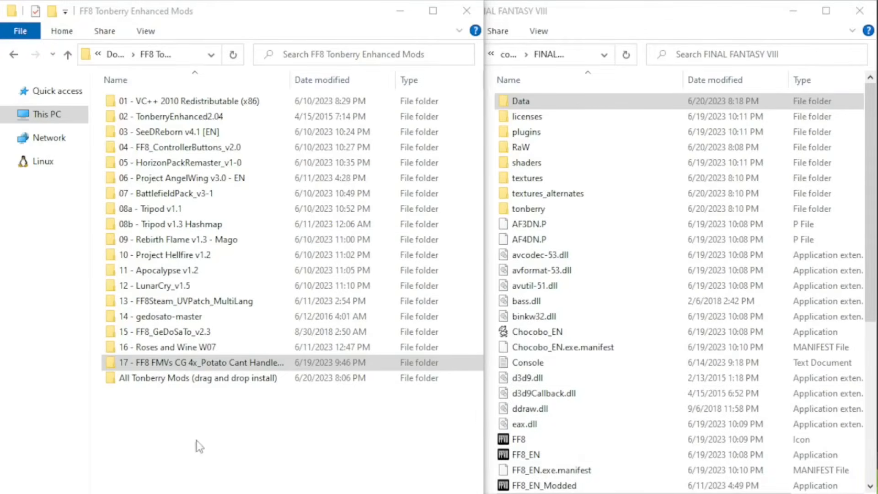
Open mod folder 17 - FF8 FMVs CG 4x and duplicate the existing movies folder inside FINAL FANTASY VIII's Data folder as a backup.
click(186, 364)
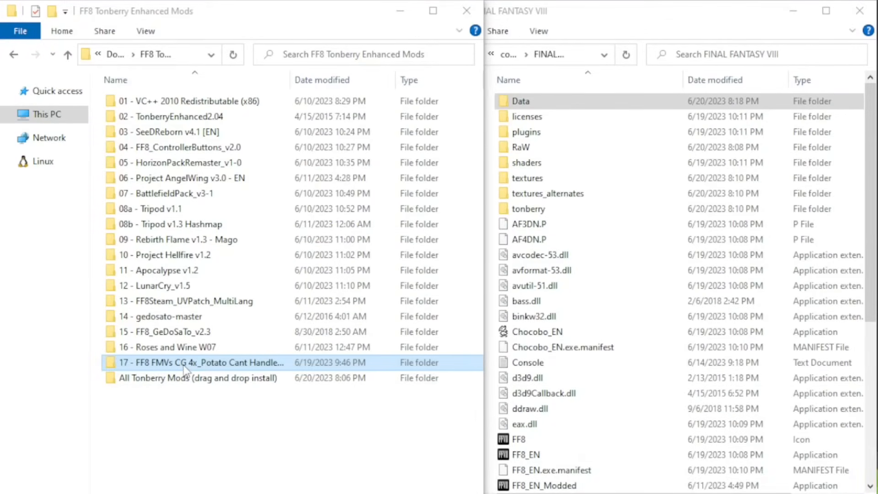
double_click(184, 366)
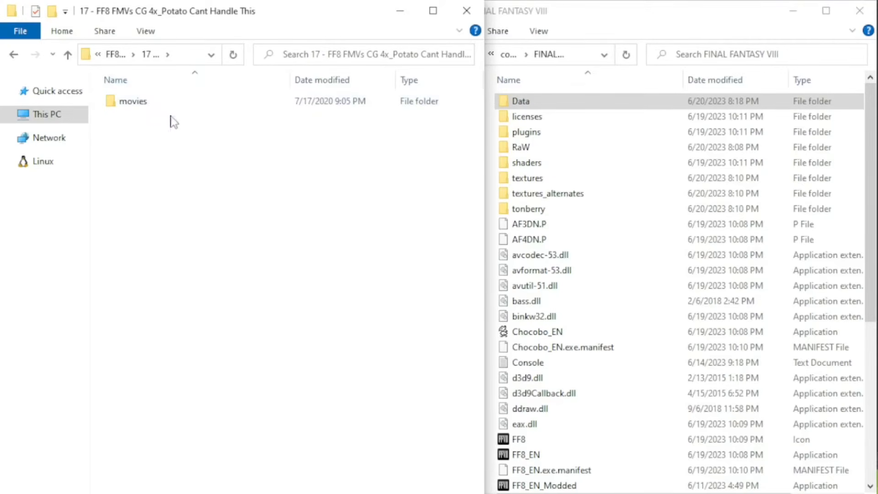
click(610, 105)
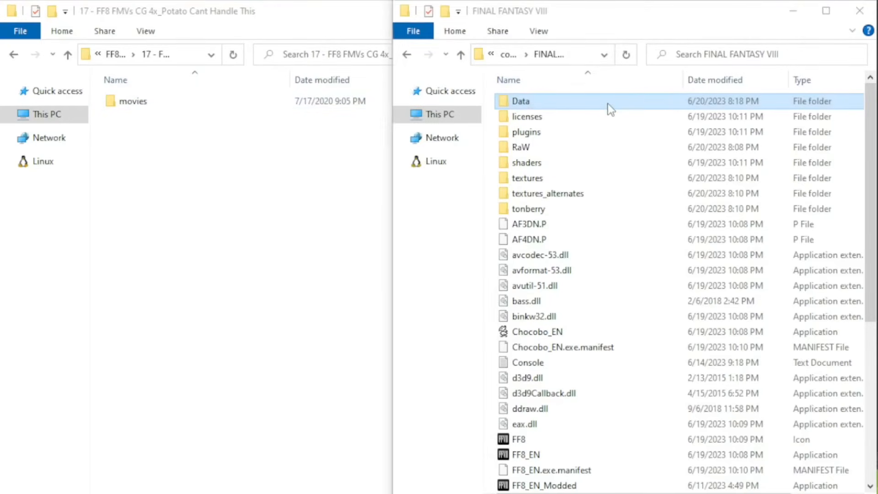
double_click(541, 105)
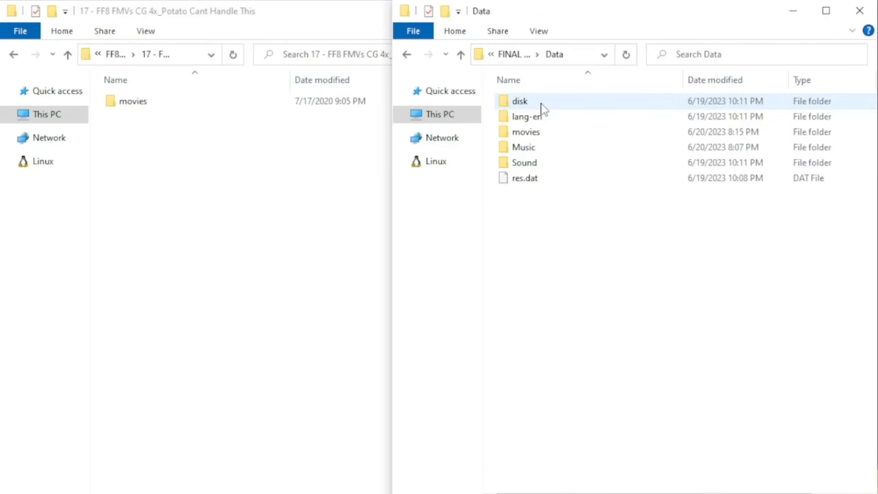
click(541, 138)
click(546, 261)
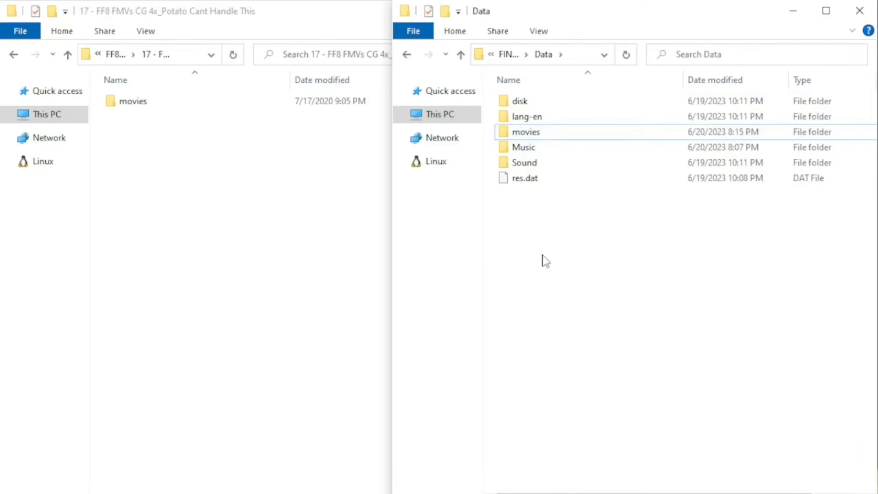
key(ctrl+v)
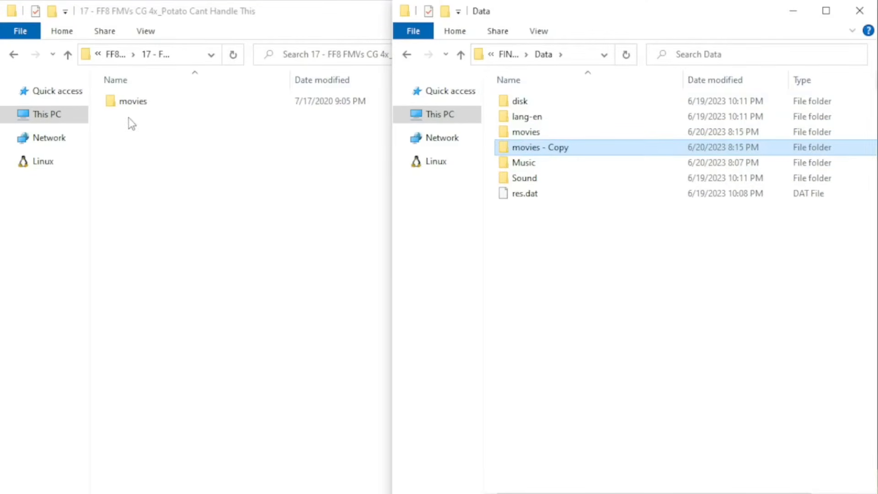
Copy the movies folder from 17 - FF8 FMVs CG 4x_Potato Cant Handle This into the game's Data folder.
drag(133, 106, 616, 327)
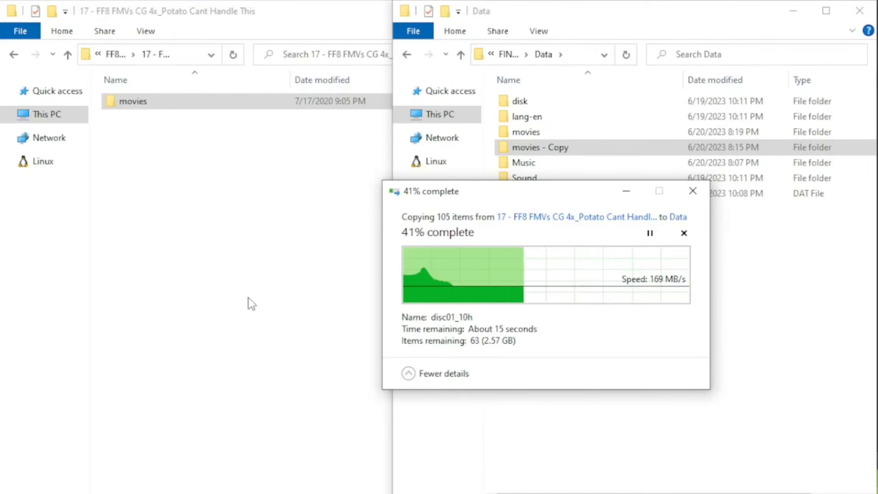
drag(543, 201, 877, 208)
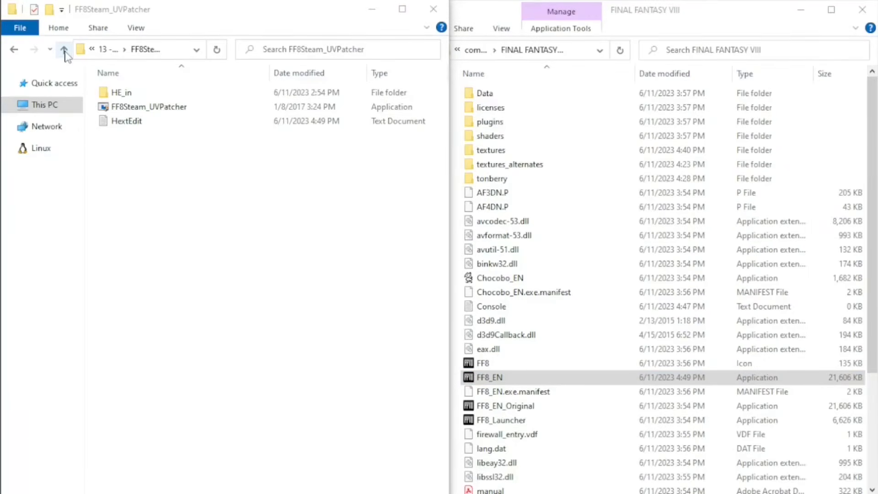
Return from 13 - FF8Steam_UVPatch_MultiLang to the FF8 Tonberry Enhanced Mods folder and select 14 - gedosato-master.
click(64, 49)
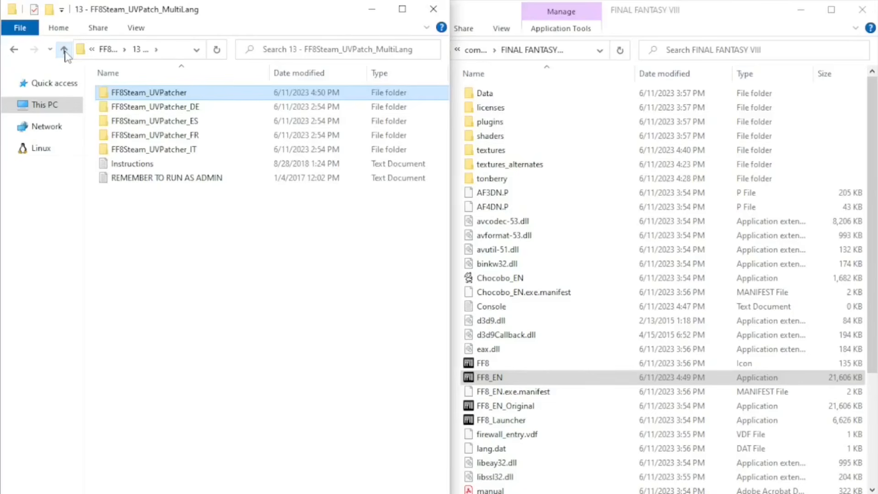
click(64, 50)
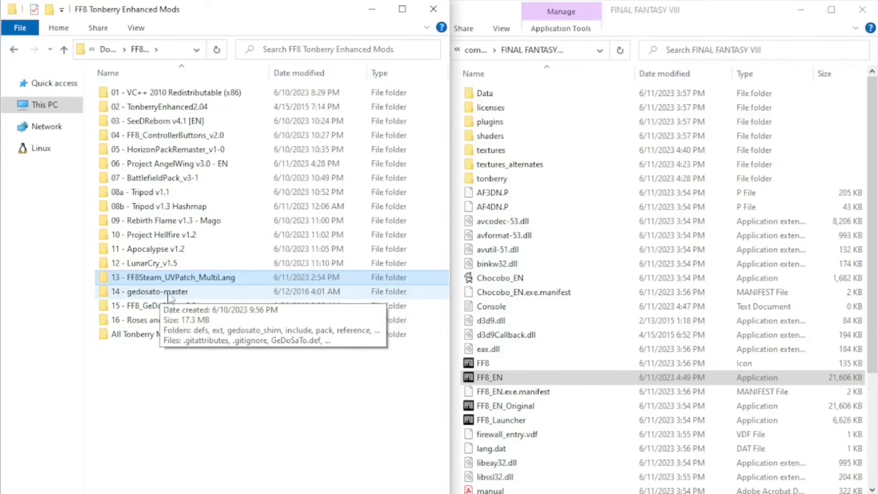
click(169, 296)
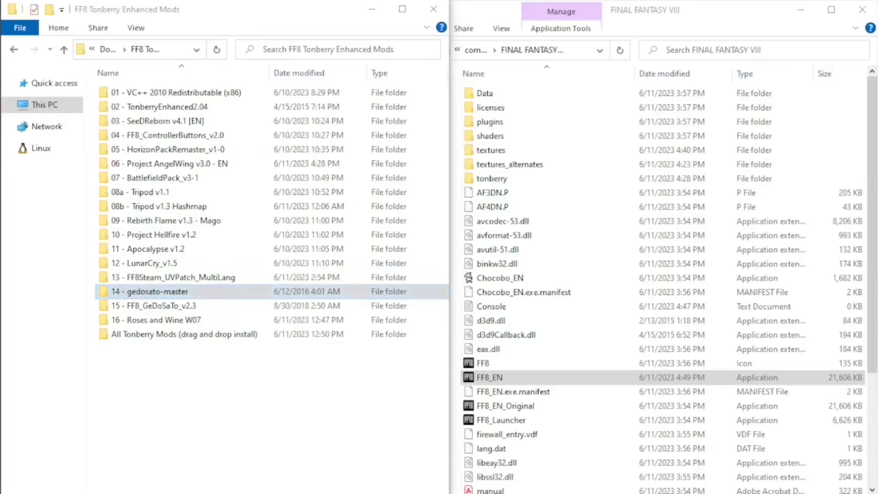
Create a new folder named GeDoSaTo in the root of Local Disk (C:).
drag(877, 37, 588, 12)
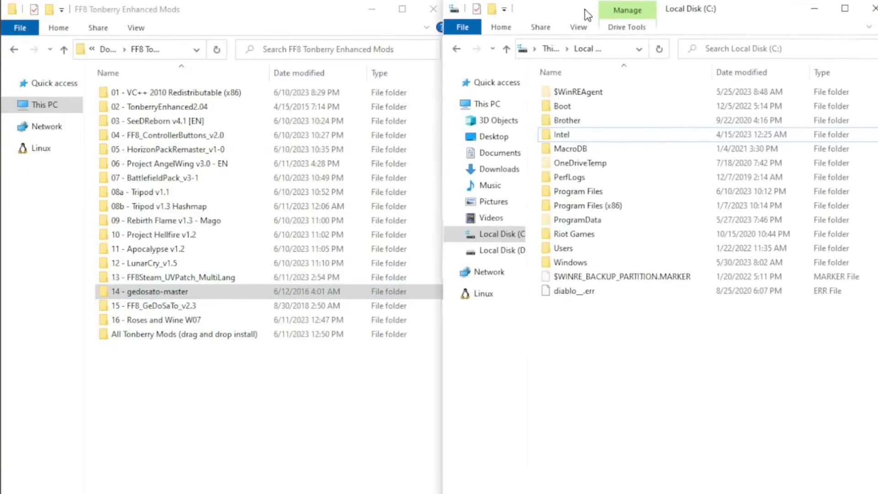
click(494, 235)
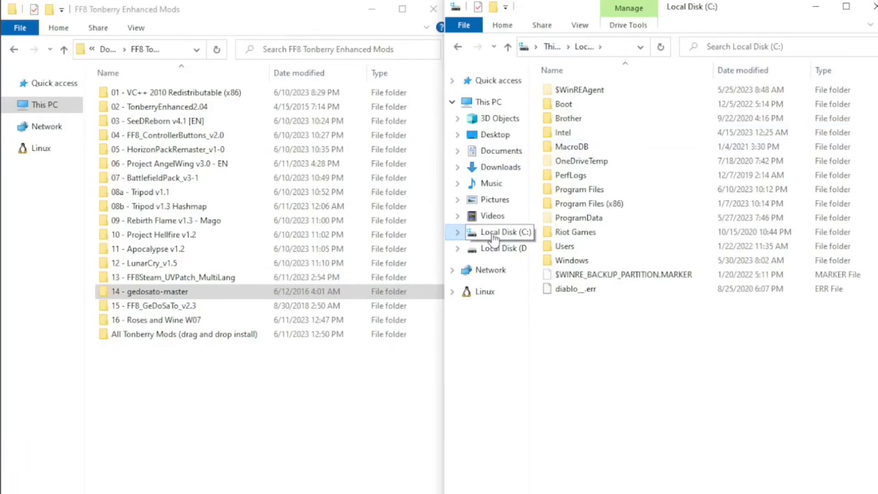
right_click(585, 337)
mouse_move(712, 481)
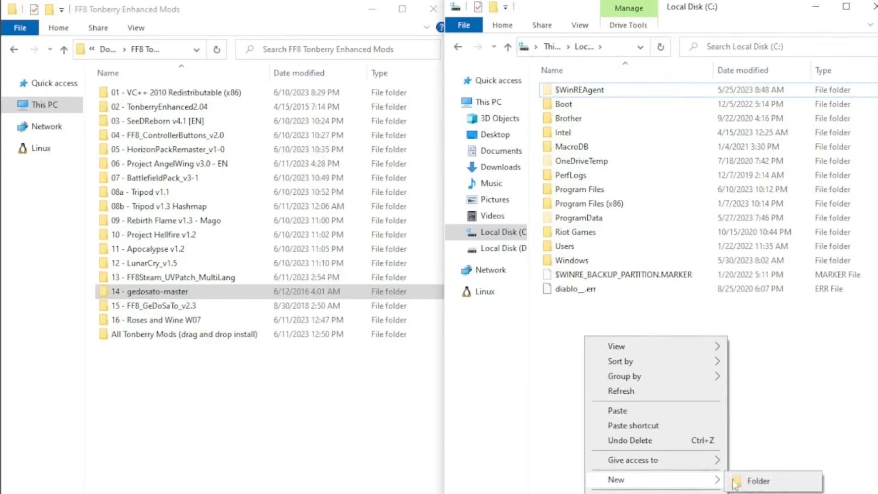
click(755, 478)
text(GeD)
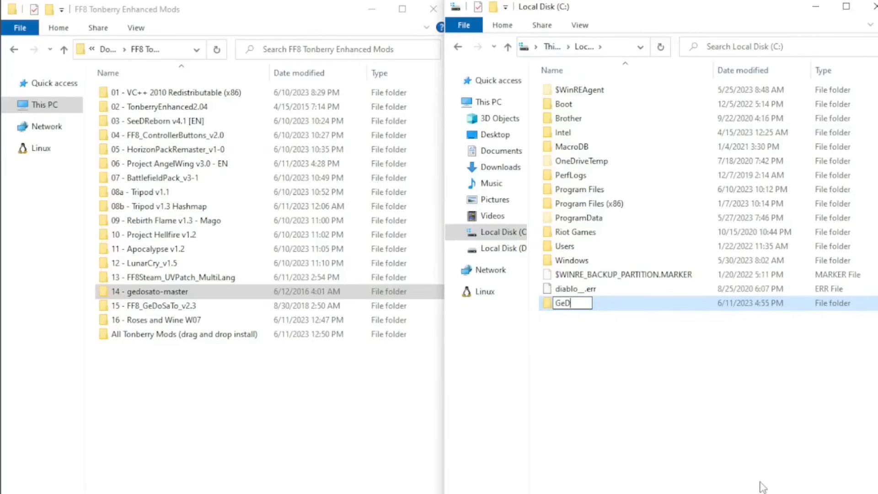
text(oSaTo)
key(Return)
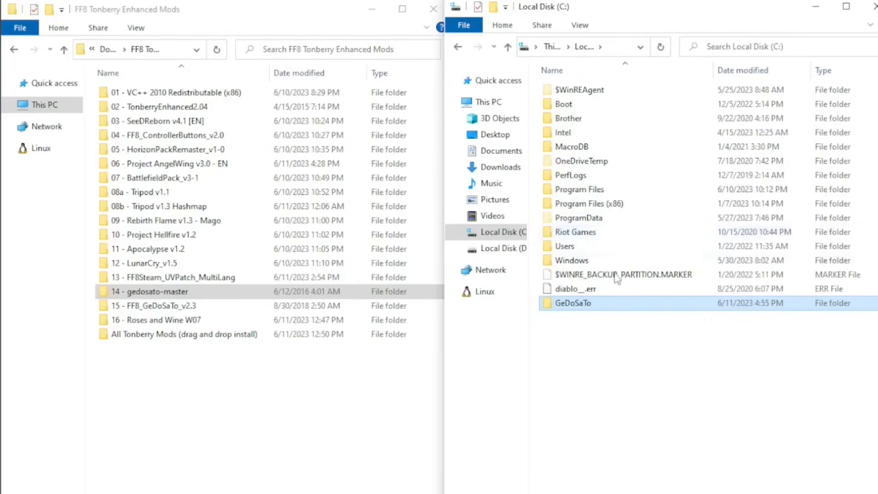
Copy the pack folder from 14 - gedosato-master into the new GeDoSaTo folder on the C: drive.
double_click(581, 306)
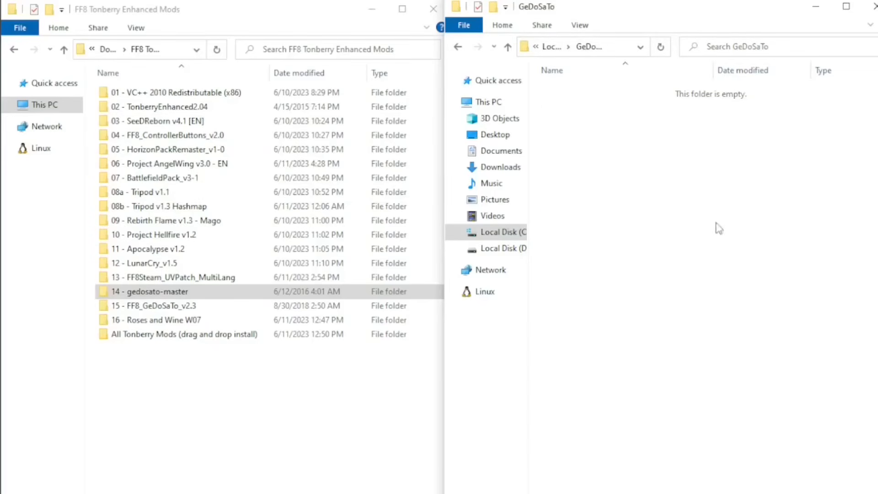
click(159, 295)
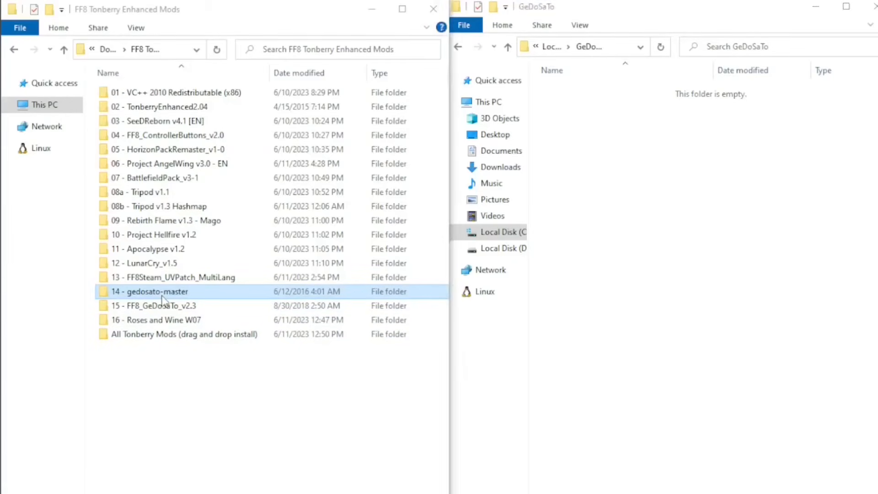
double_click(161, 295)
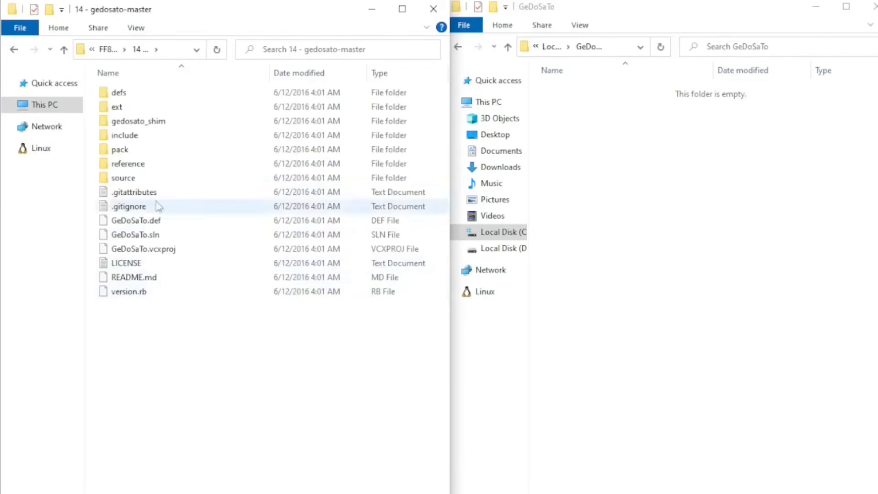
click(123, 155)
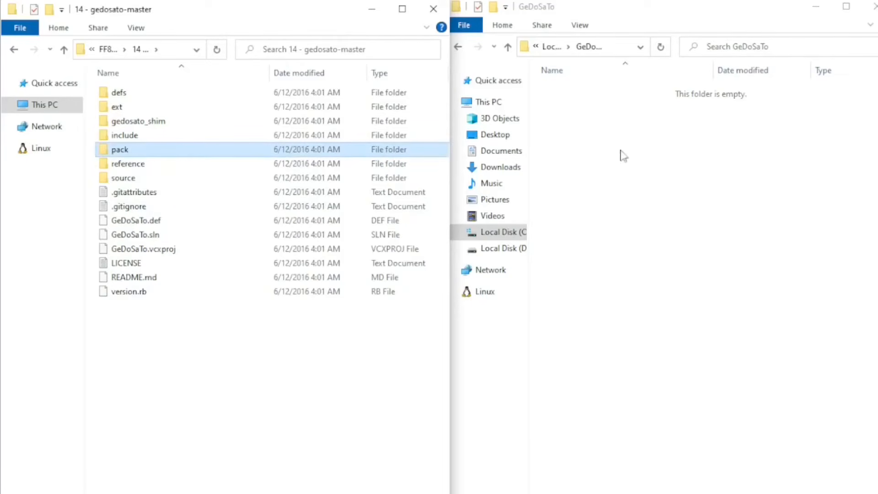
click(682, 187)
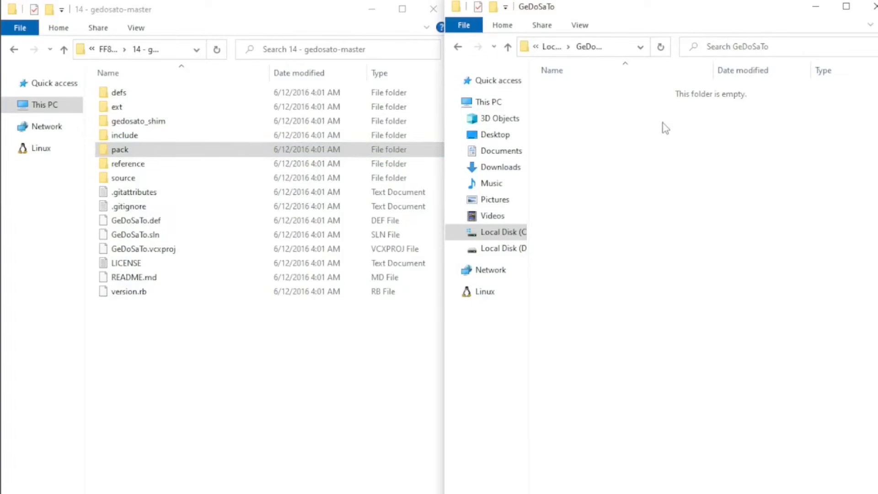
key(ctrl+v)
Check the full path of the GeDoSaTo folder and open the pack folder inside it.
click(622, 48)
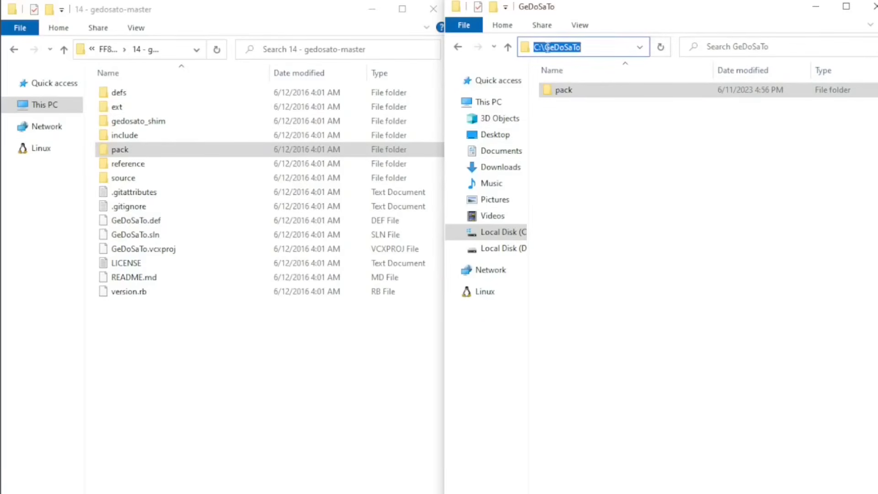
click(564, 95)
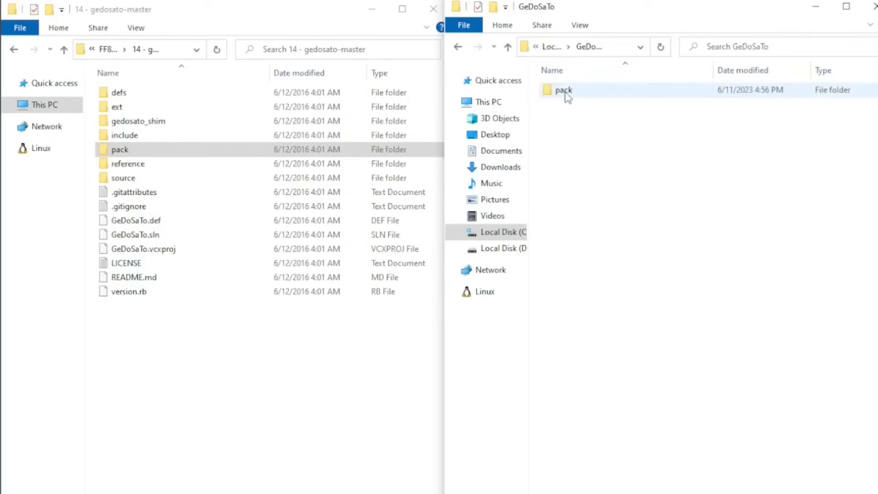
double_click(565, 93)
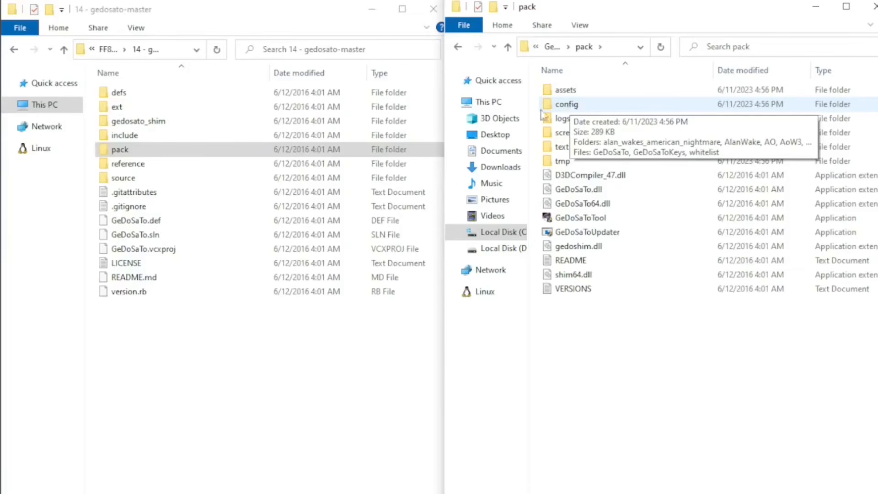
Copy the config folder of FF8_GDSTConfig_v2.3g (Standalone) from 15 - FF8_GeDoSaTo_v2.3 into C:\GeDoSaTo\pack.
click(64, 52)
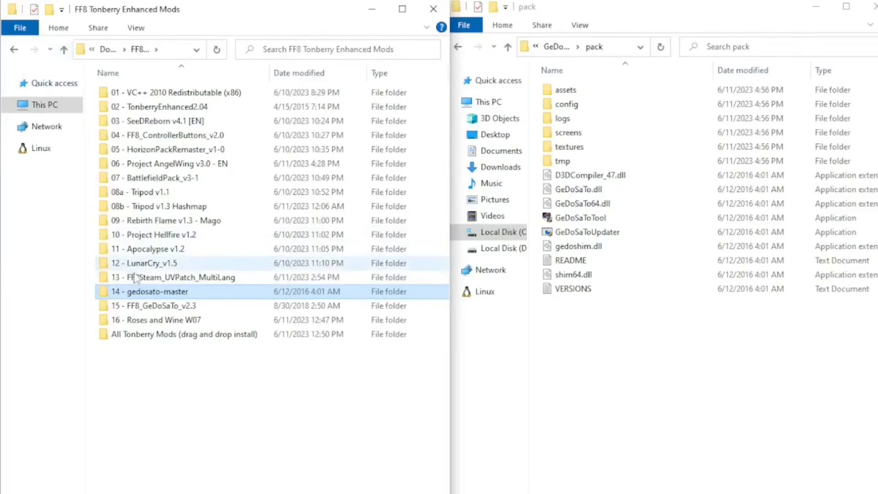
double_click(171, 307)
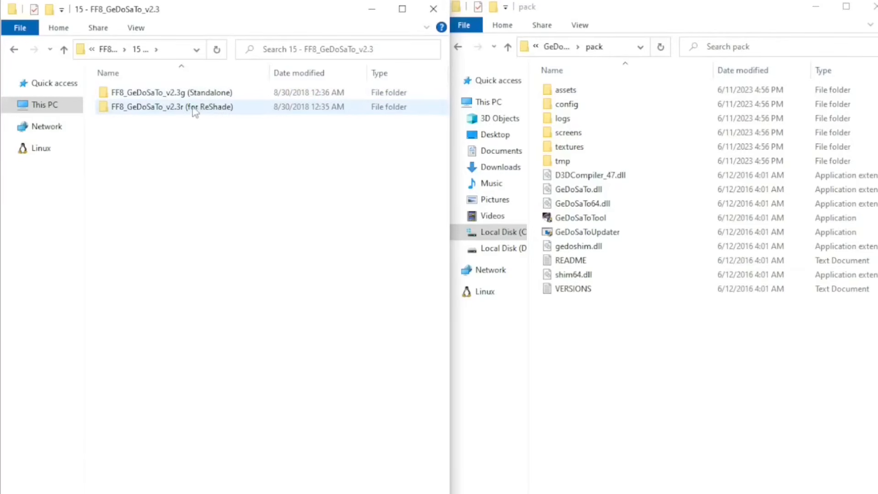
double_click(173, 94)
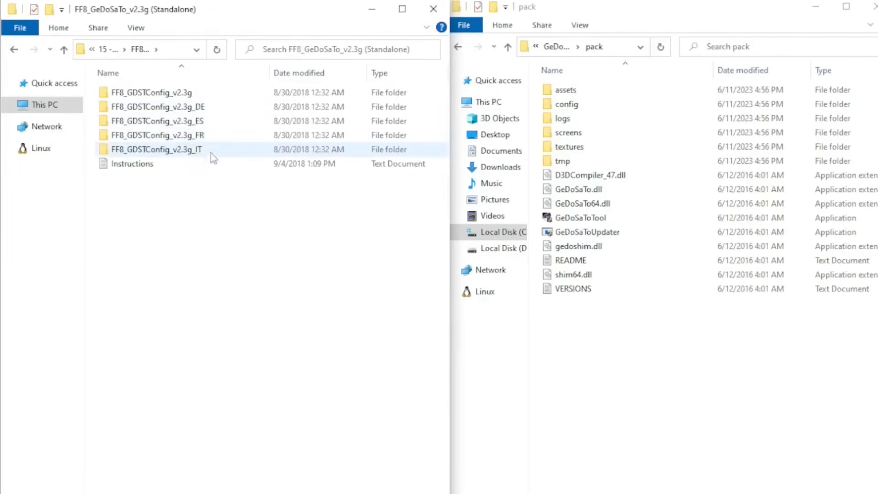
double_click(173, 94)
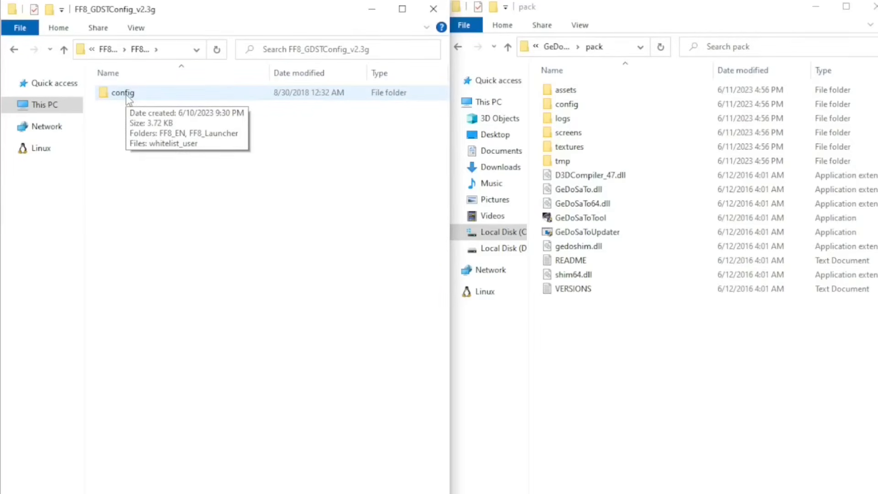
double_click(129, 94)
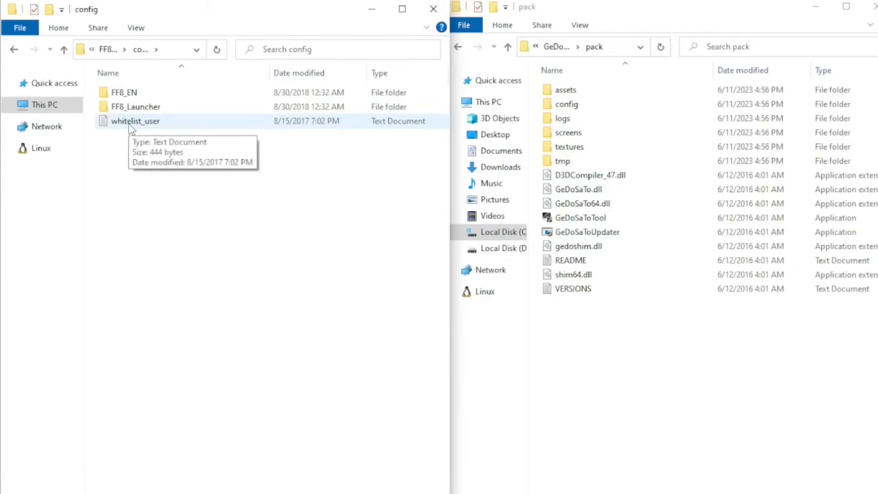
click(14, 51)
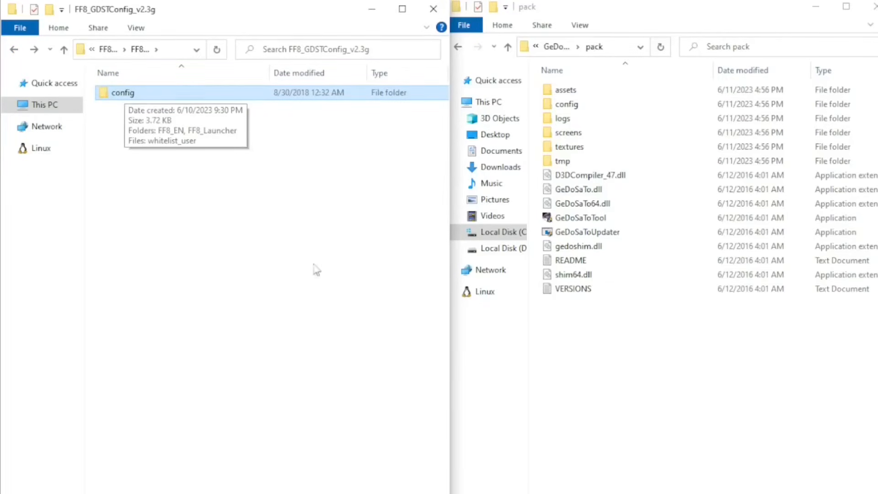
click(676, 375)
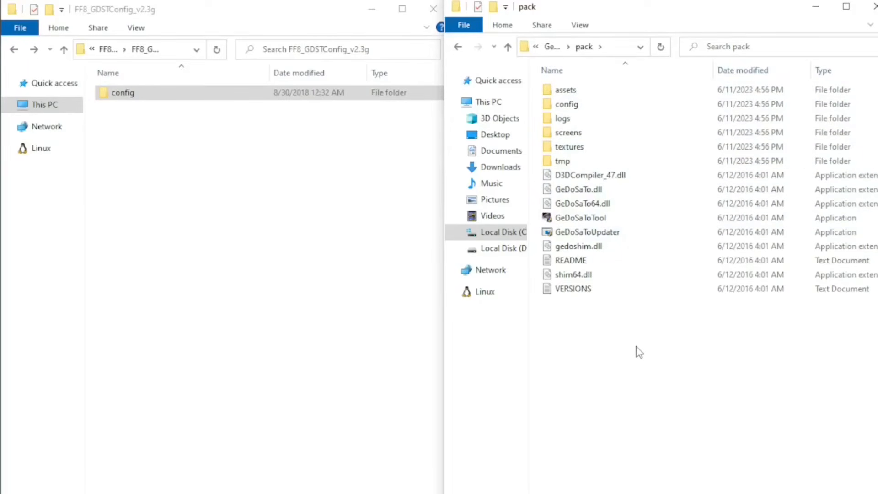
Check that the FF8_EN and FF8_Launcher folders from the mod's config folder are present in the GeDoSaTo pack's config folder.
click(572, 106)
double_click(574, 106)
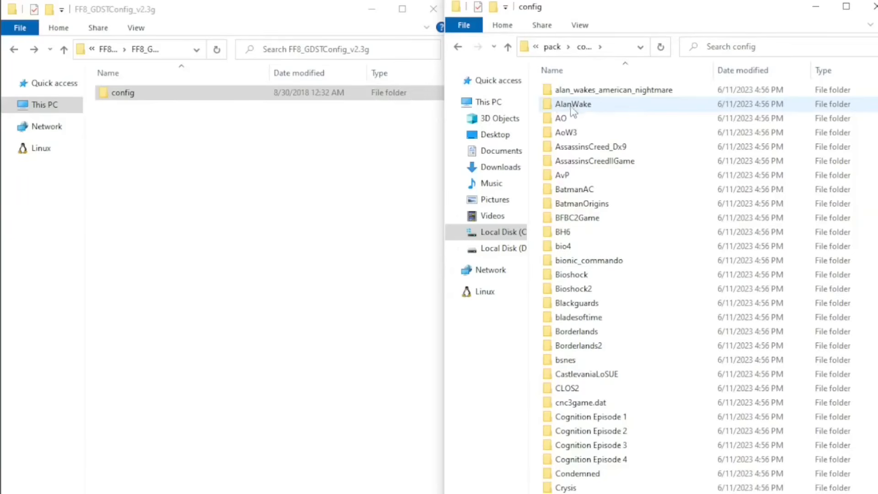
click(104, 99)
double_click(104, 99)
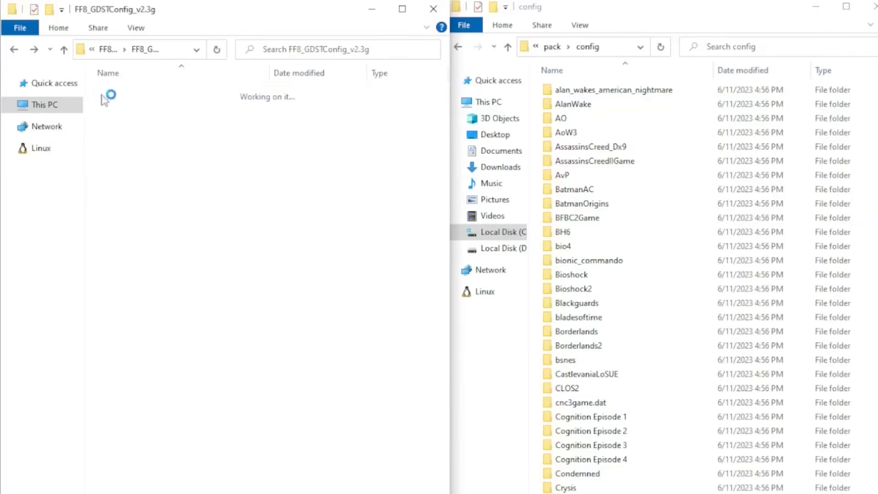
scroll(691, 251, down, 12)
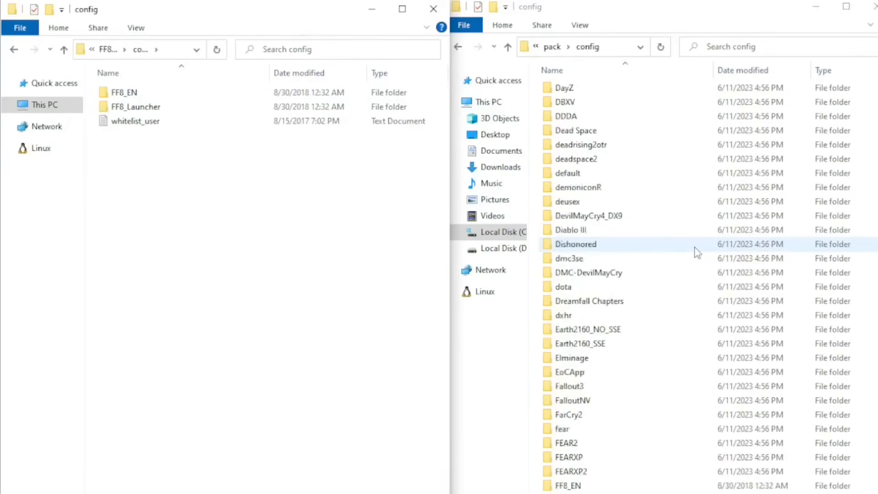
scroll(695, 259, down, 3)
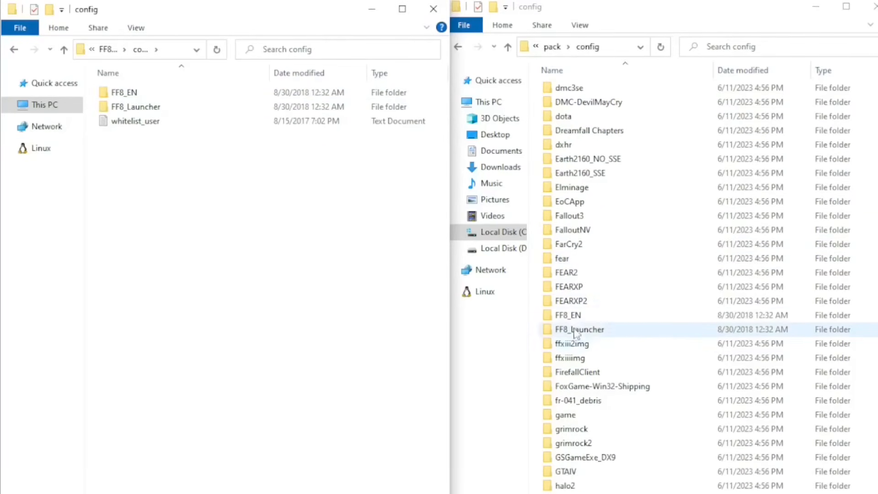
click(577, 315)
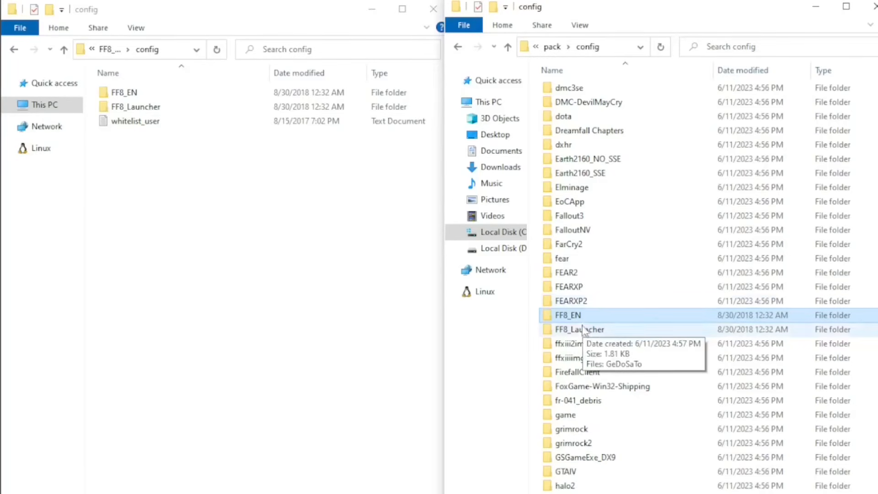
click(581, 331)
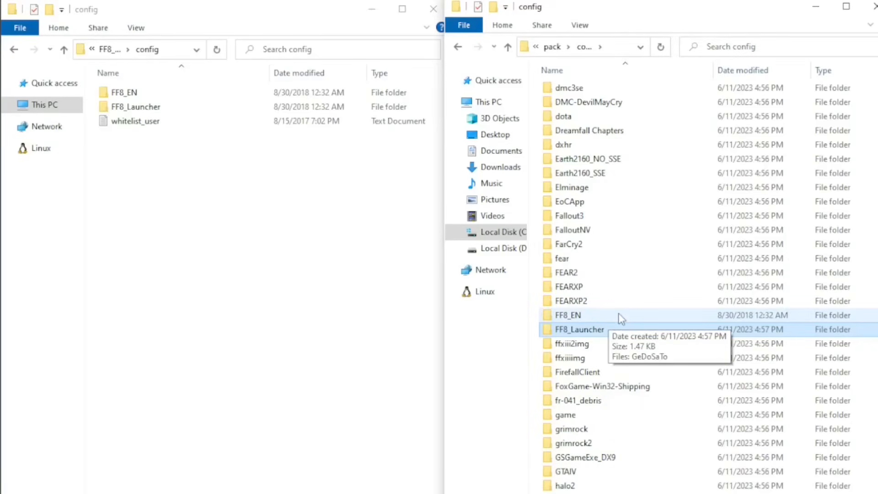
click(86, 331)
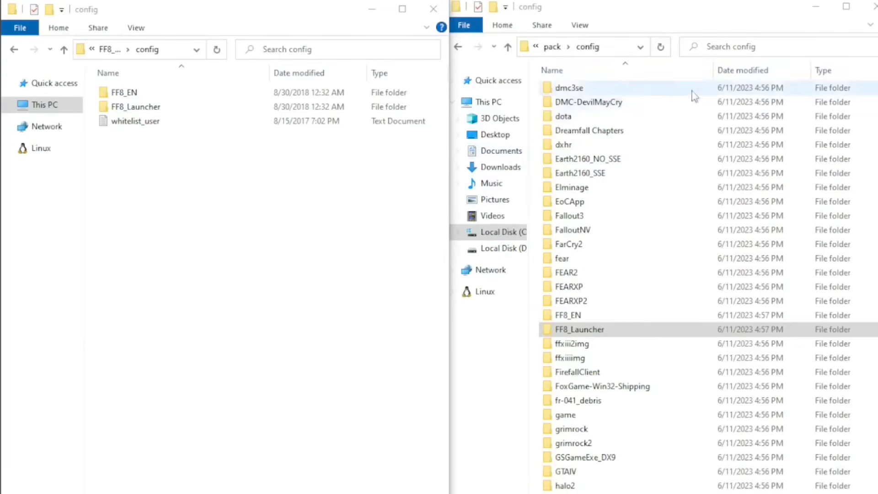
click(815, 14)
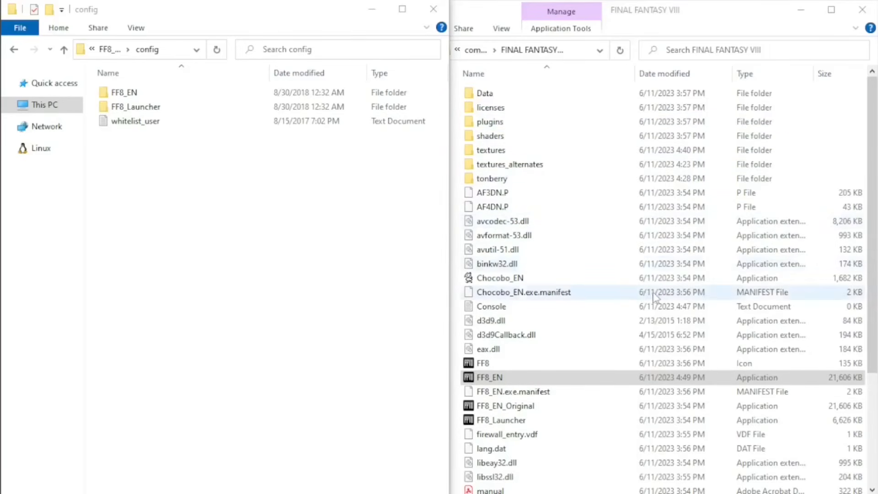
Run the RaW_W07 installer from the 16 - Roses and Wine W07 folder as administrator.
click(64, 50)
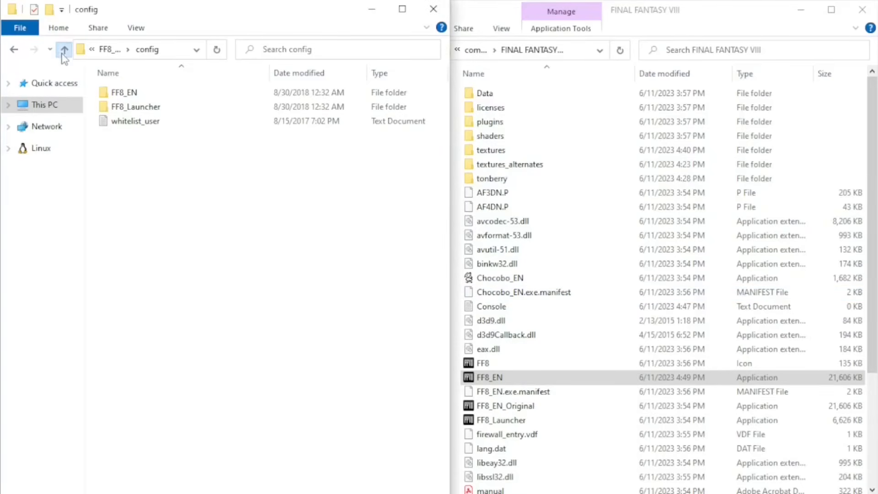
click(64, 50)
click(64, 50)
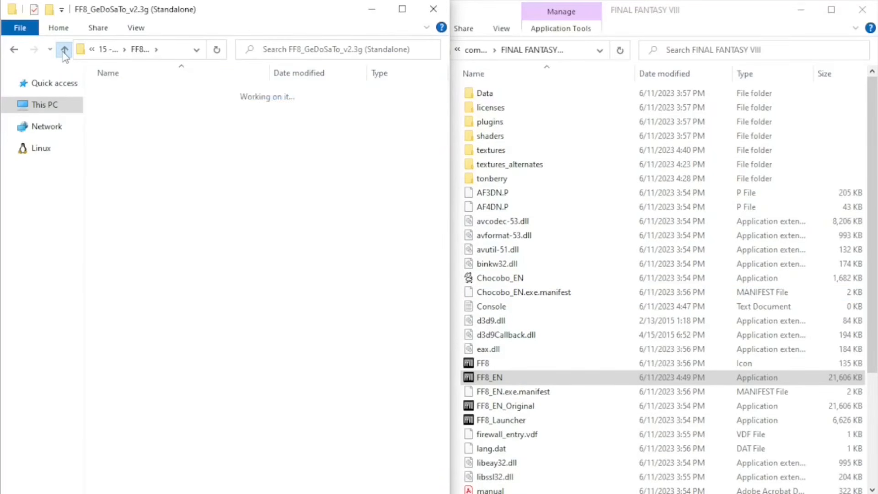
click(64, 50)
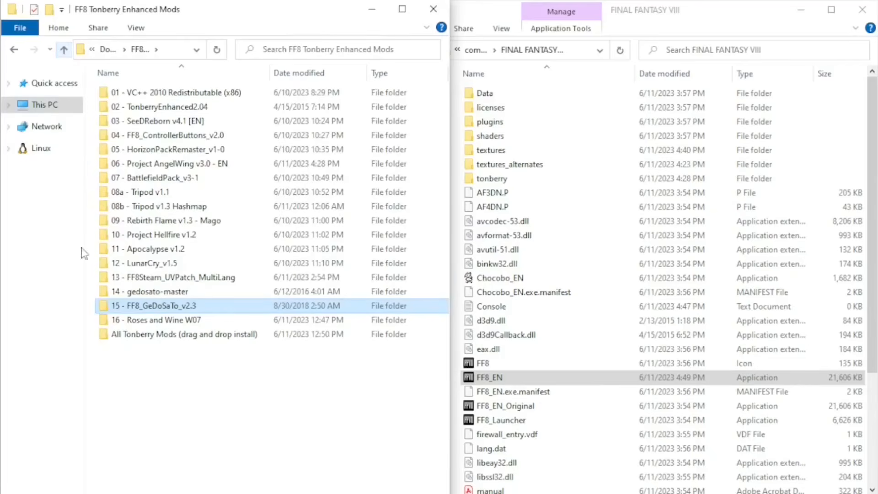
double_click(167, 320)
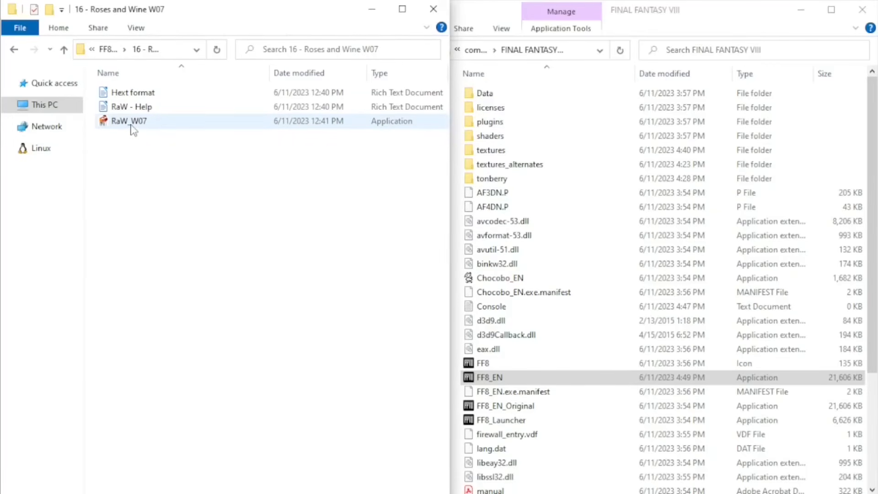
mouse_move(117, 129)
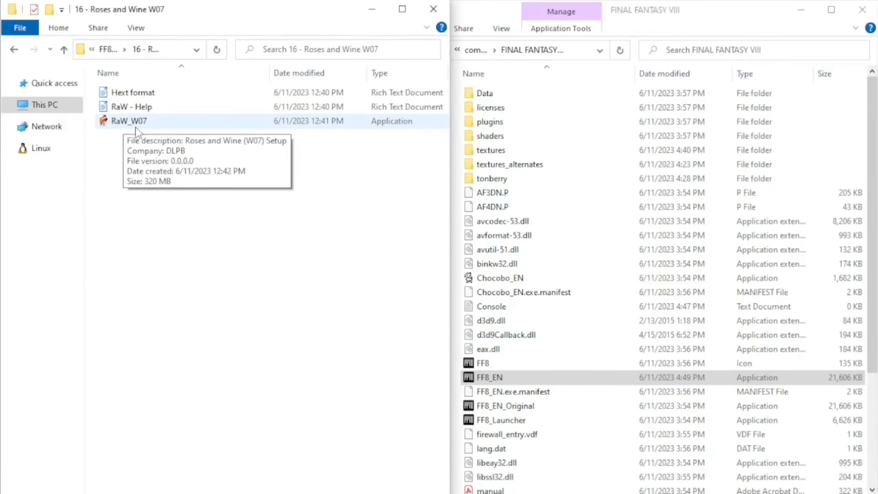
click(134, 123)
right_click(134, 122)
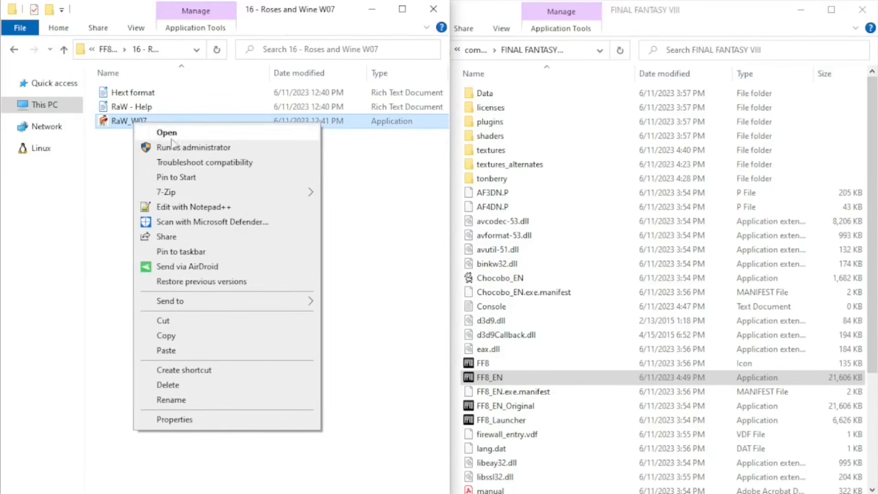
click(203, 147)
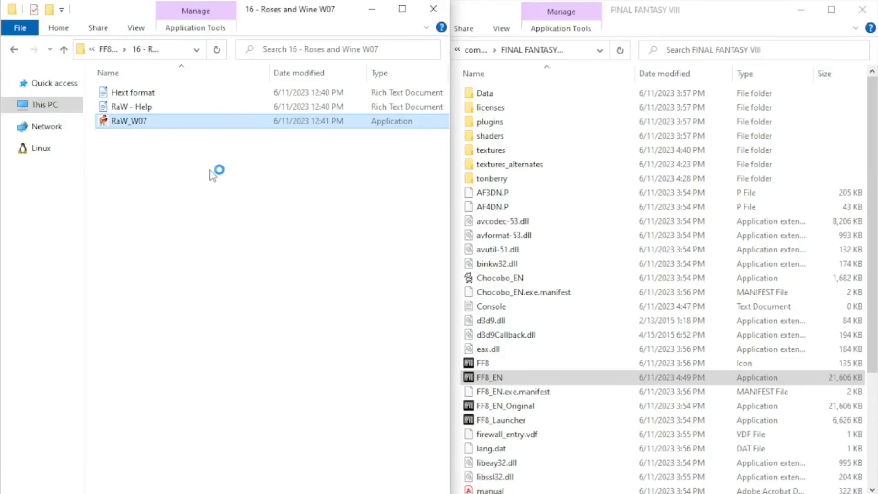
Set the Roses and Wine setup's destination to the copied game path, C:\Program Files (x86)\Steam\steamapps\common\FINAL FANTASY VIII, and continue to component selection.
click(737, 15)
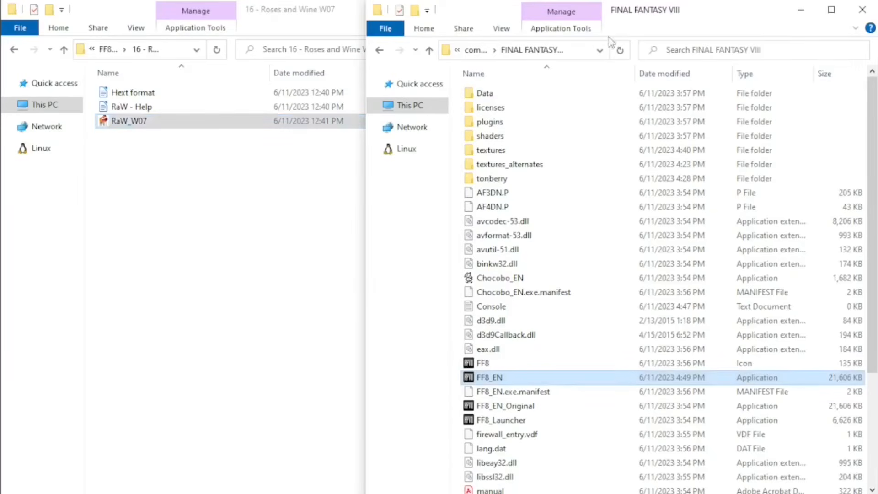
click(582, 56)
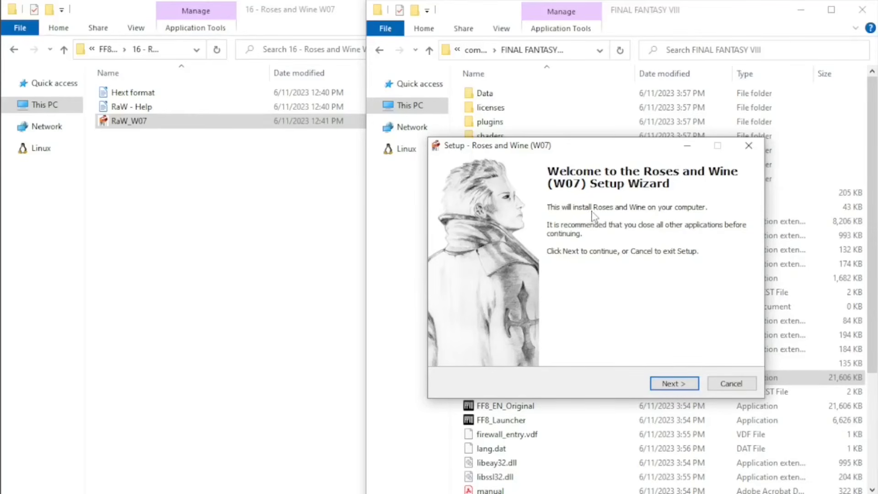
click(672, 386)
click(531, 375)
click(604, 421)
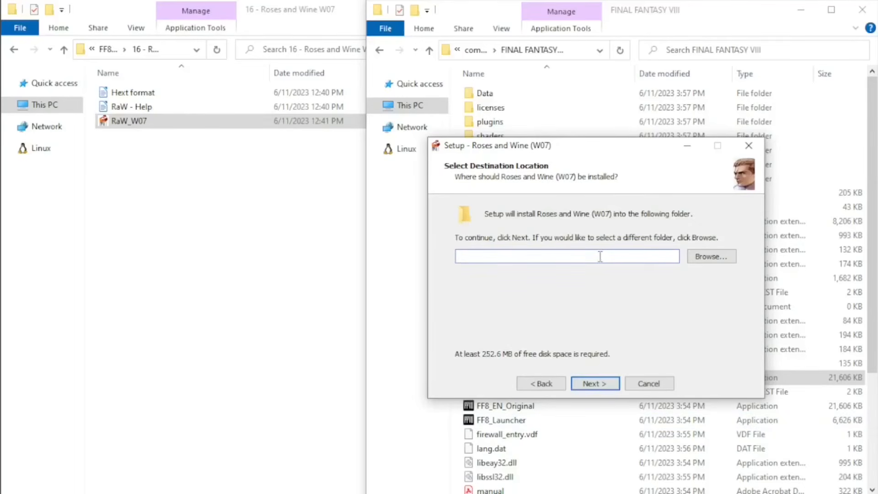
text(C:\Program Files (x86)\Steam\steamapps\common\FINAL FANTASY VIII)
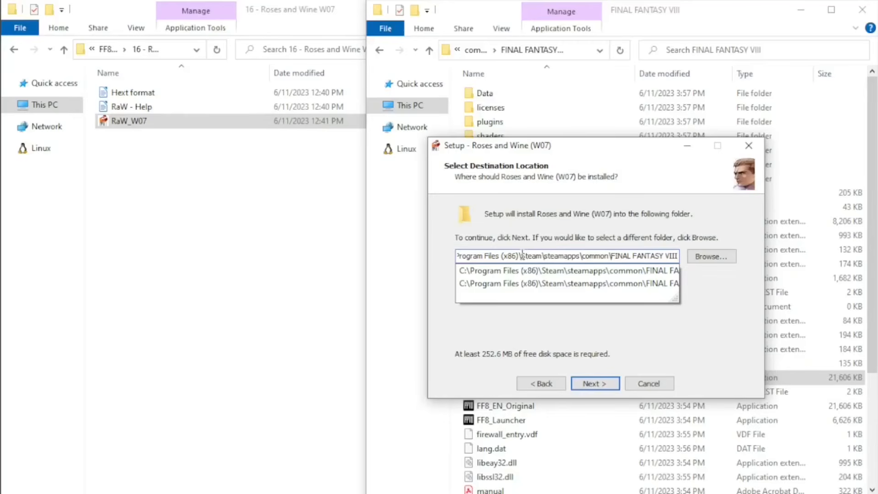
drag(525, 255, 691, 253)
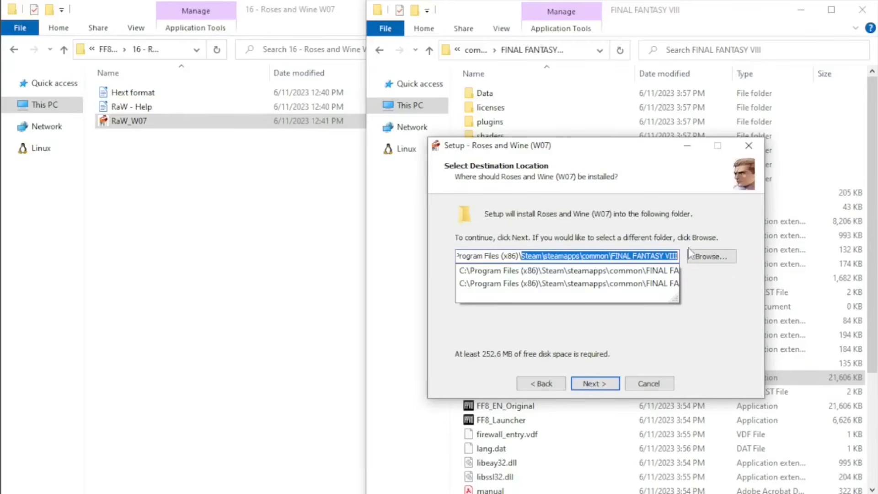
click(701, 284)
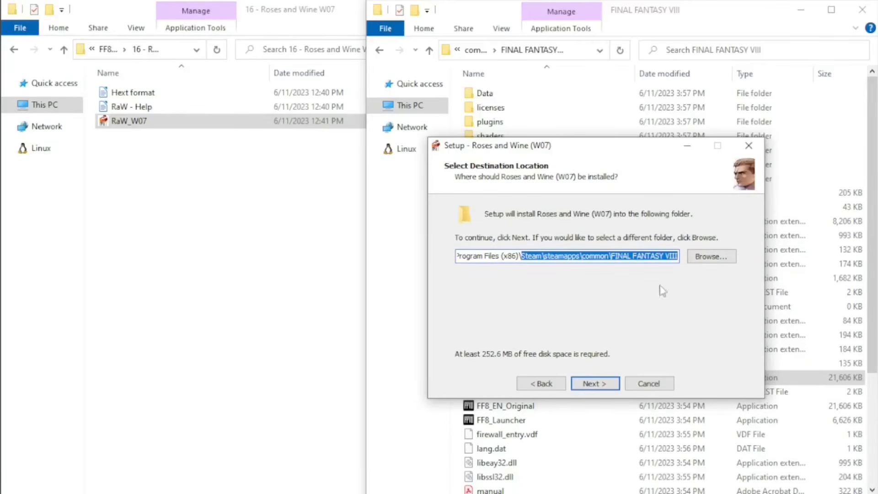
click(600, 384)
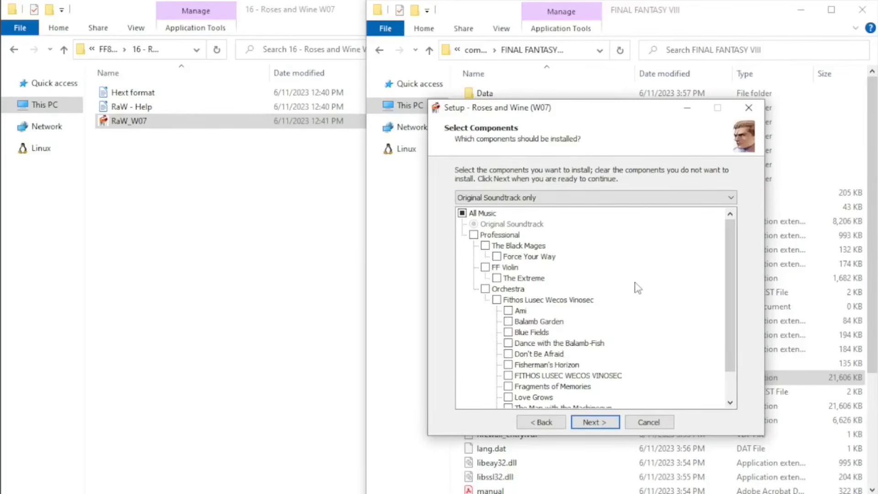
Choose the DLPB's selection component preset for Roses and Wine and review its music tracks.
scroll(638, 289, down, 1)
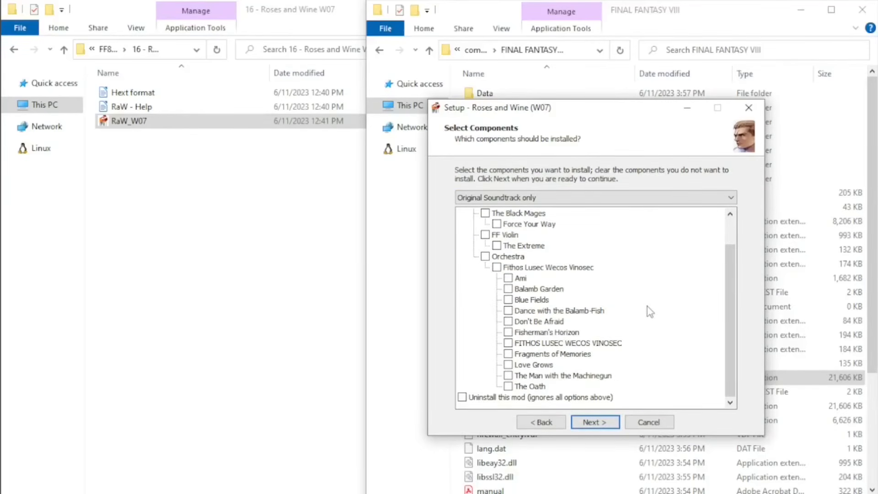
scroll(652, 313, up, 1)
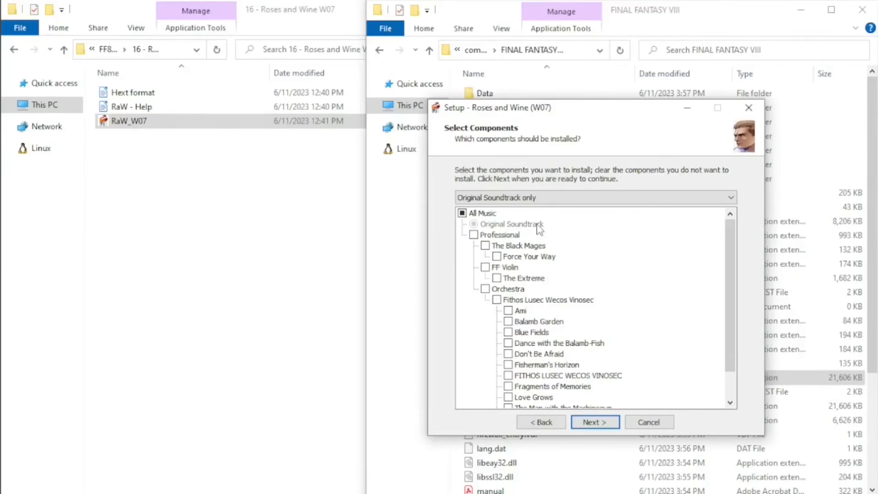
click(622, 202)
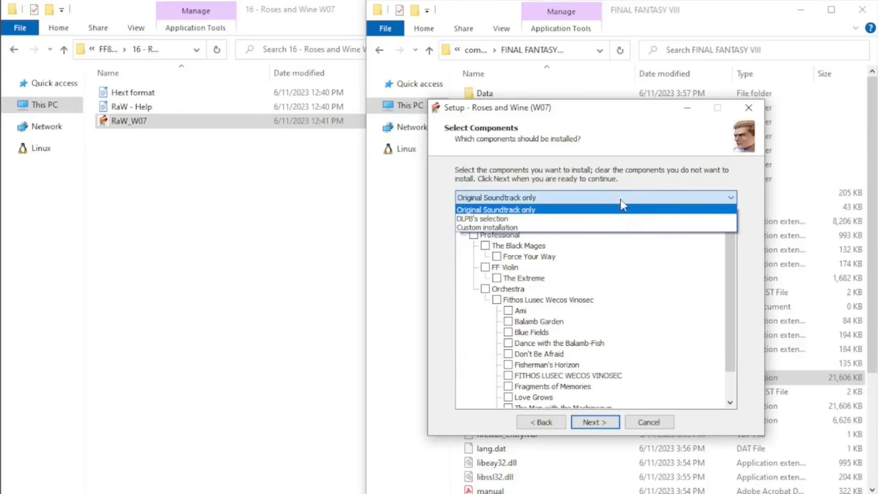
click(533, 220)
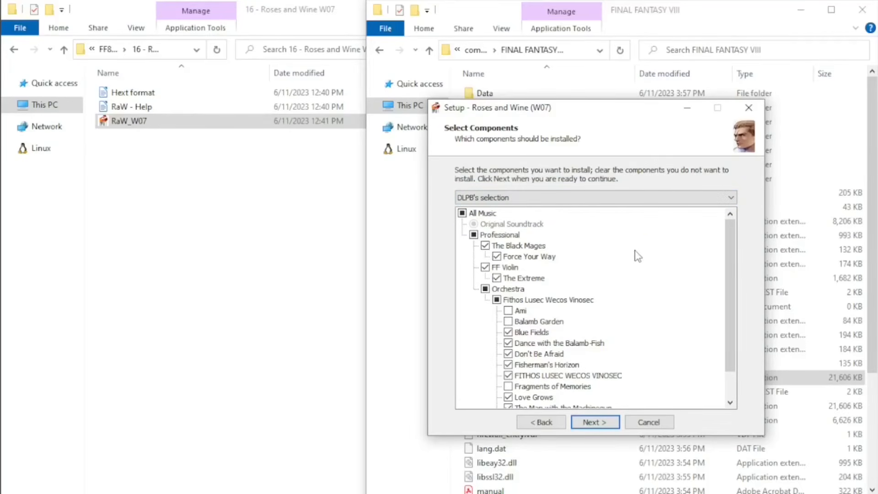
scroll(503, 353, down, 1)
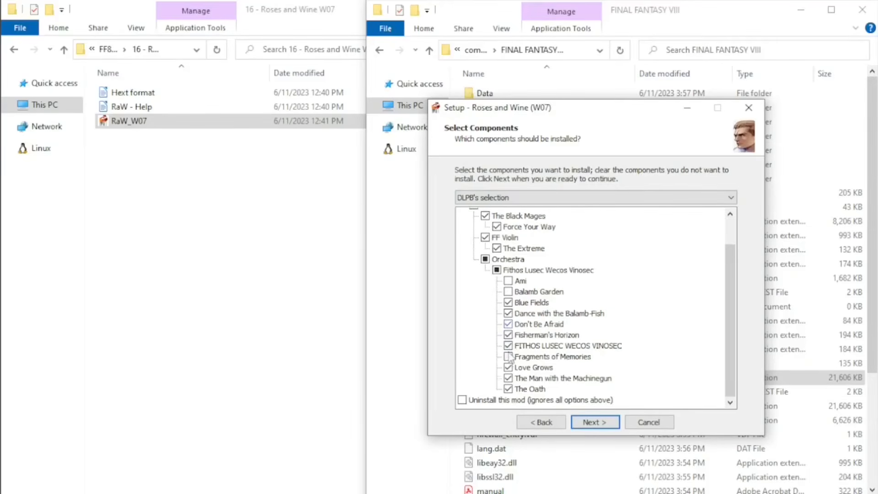
scroll(663, 310, up, 1)
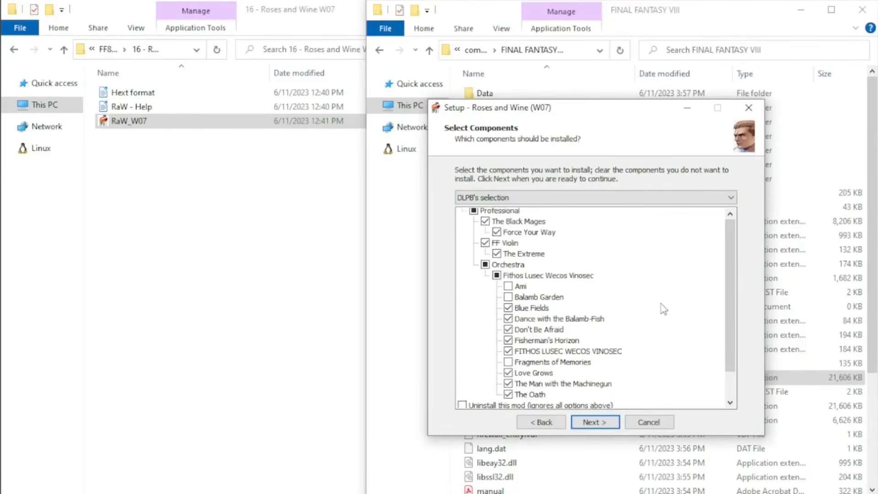
Try selecting All Music as a custom installation, and switch back to the DLPB's selection preset.
click(463, 213)
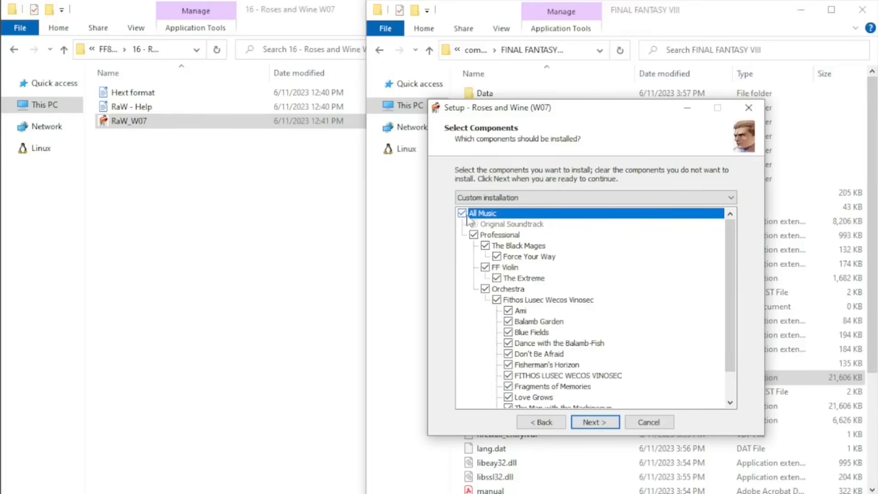
scroll(618, 302, down, 1)
click(588, 201)
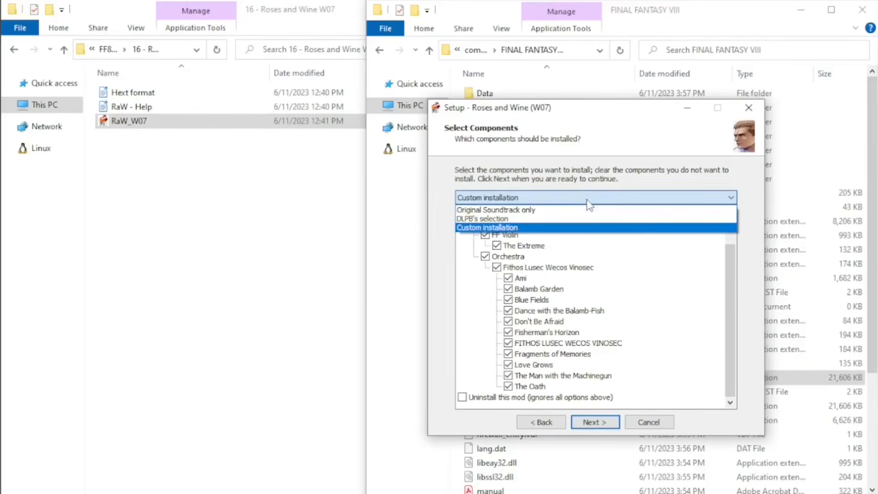
click(513, 220)
Install Roses and Wine with the chosen components, moving the setup window off the game folder, and finish the setup wizard.
click(590, 424)
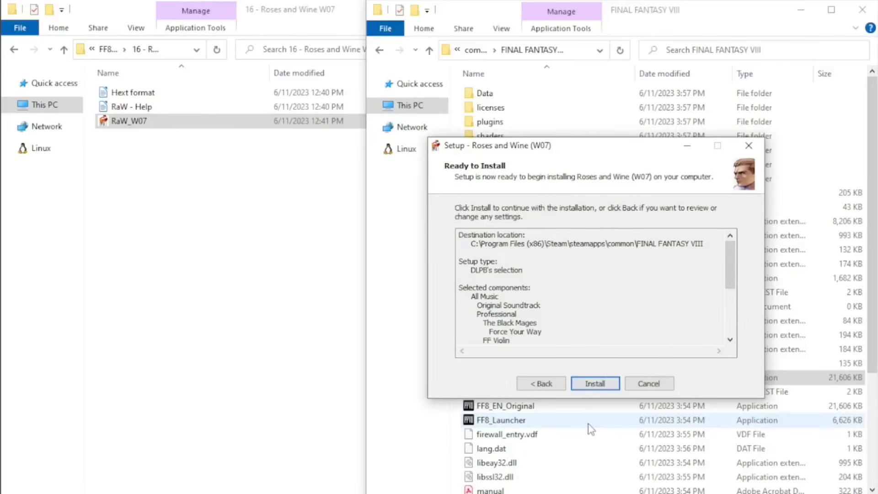
click(597, 384)
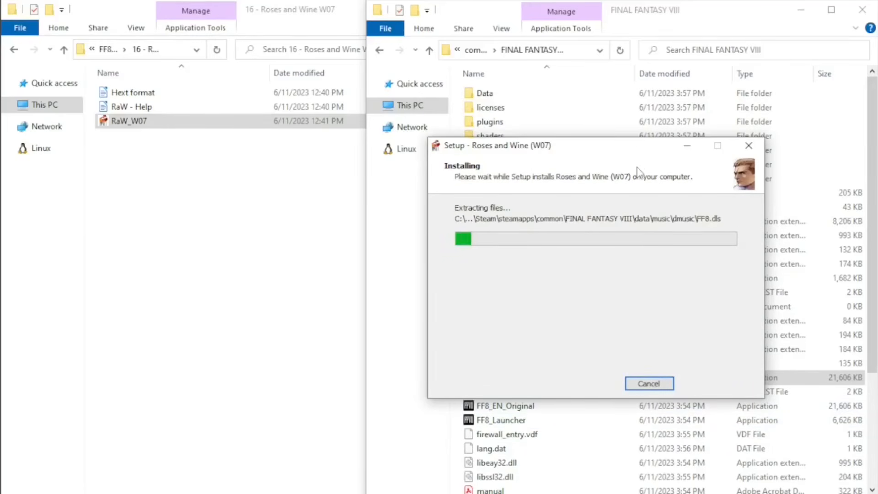
drag(635, 149, 311, 161)
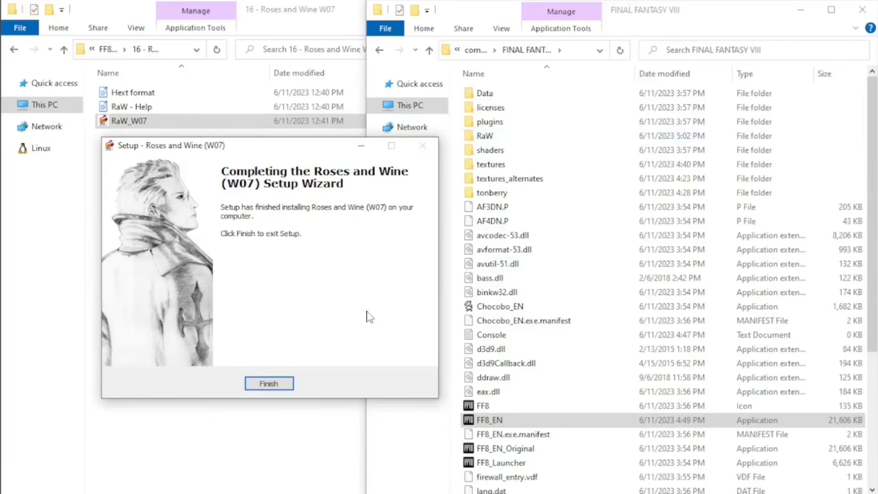
click(273, 384)
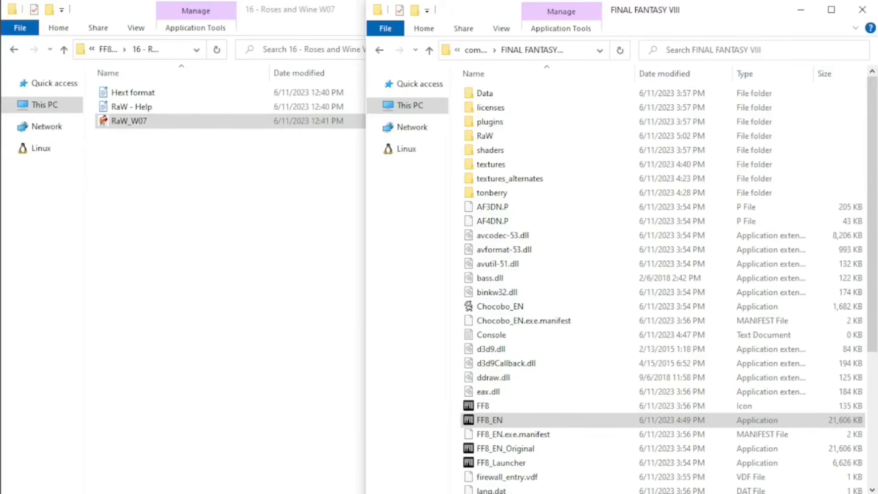
click(155, 274)
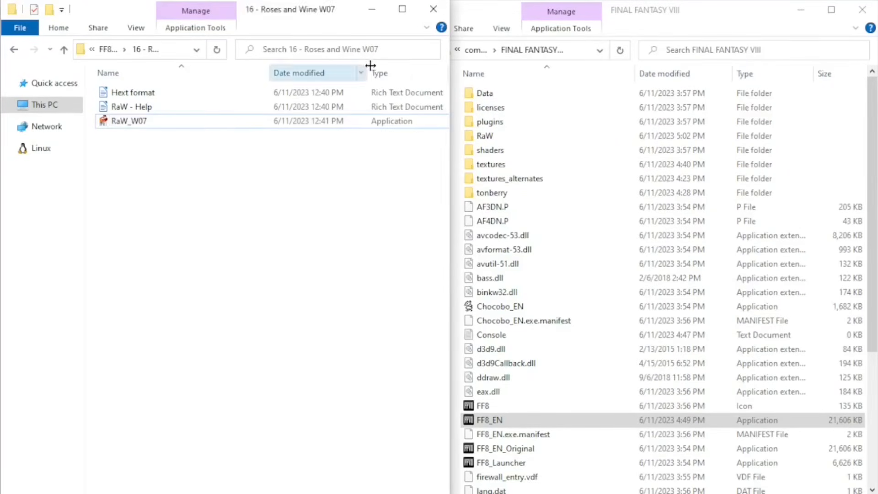
Put away the Roses and Wine and game folder windows and open the pack folder in C:\GeDoSaTo.
click(376, 10)
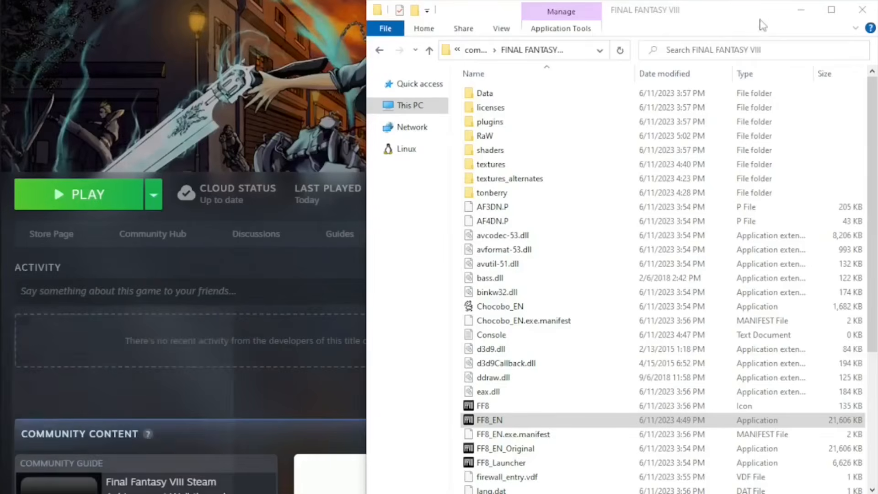
click(801, 12)
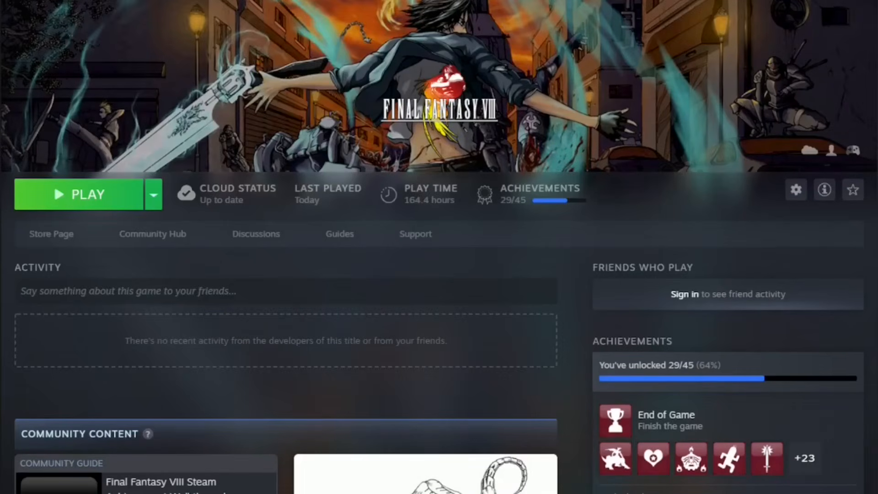
drag(877, 15, 353, 0)
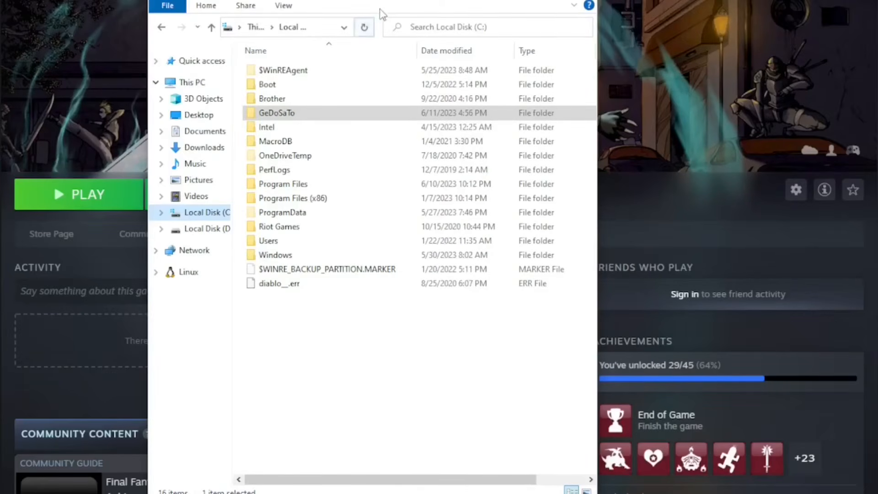
double_click(270, 114)
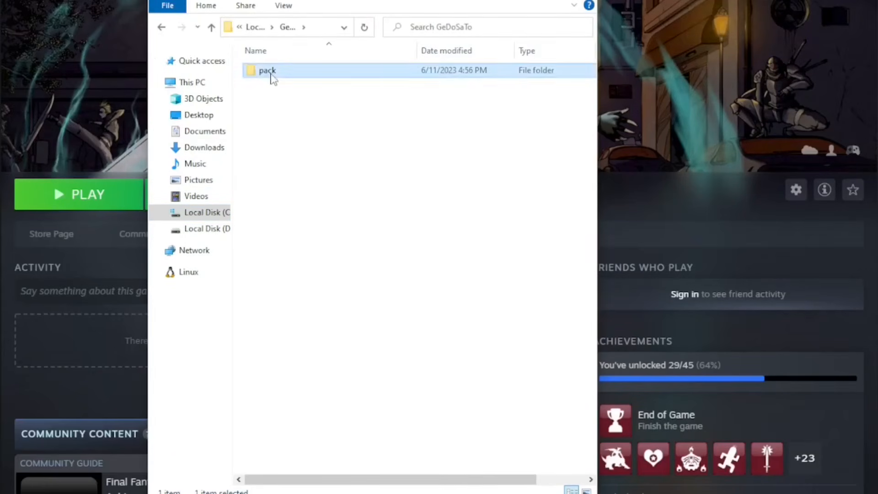
double_click(270, 73)
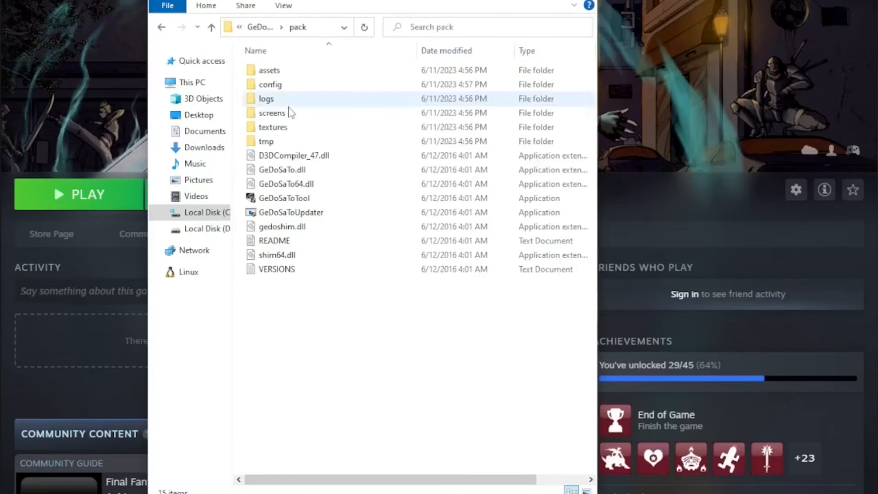
Run GeDoSaToTool as administrator and move its window fully into view.
click(302, 201)
right_click(301, 200)
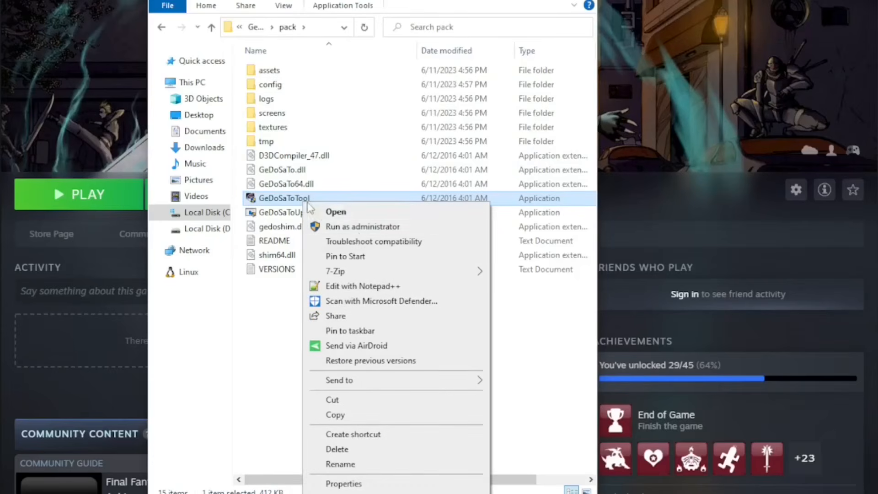
click(365, 227)
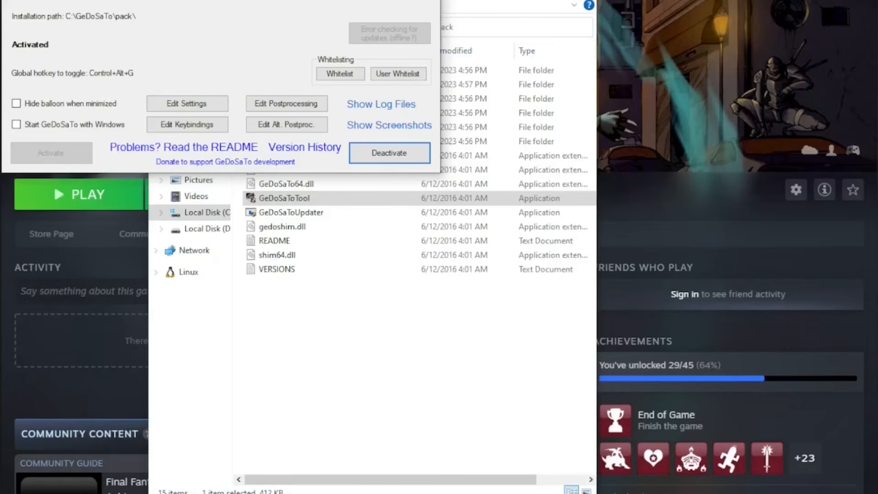
drag(336, 1, 380, 28)
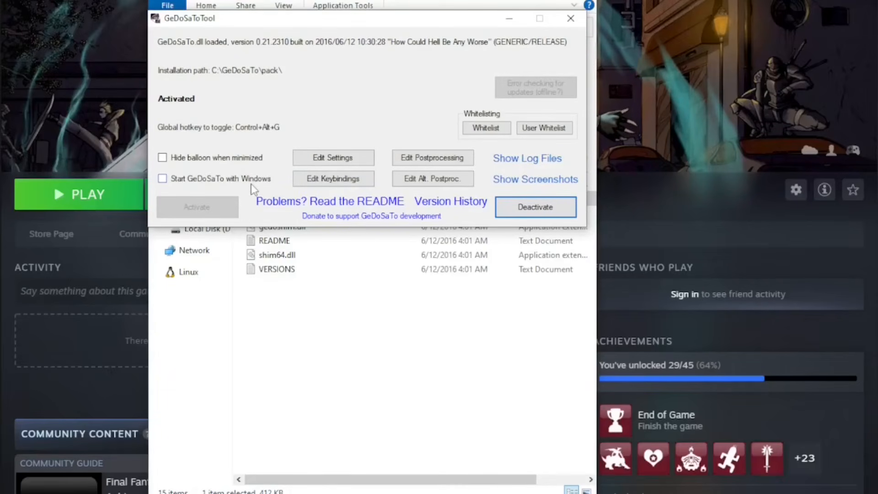
mouse_move(255, 189)
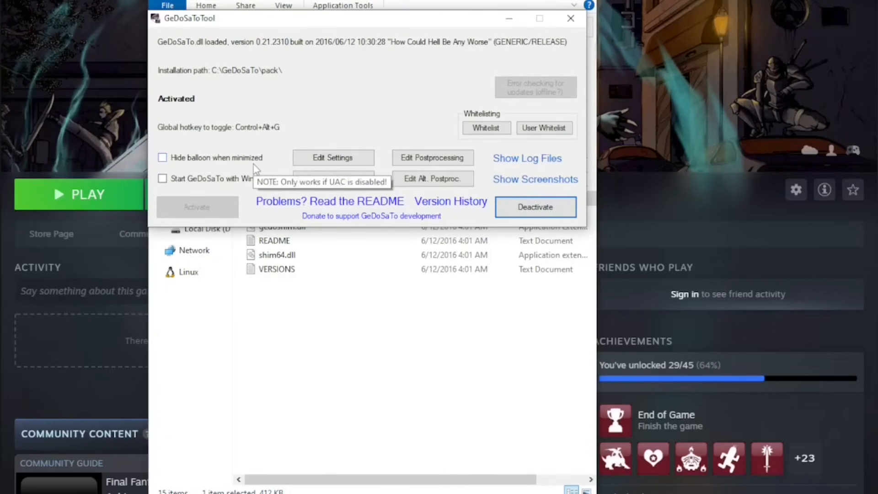
Check the profile list in the GeDoSaTo settings editor for the FF8_EN and FF8_Launcher configurations, and close the editor without changes.
click(315, 160)
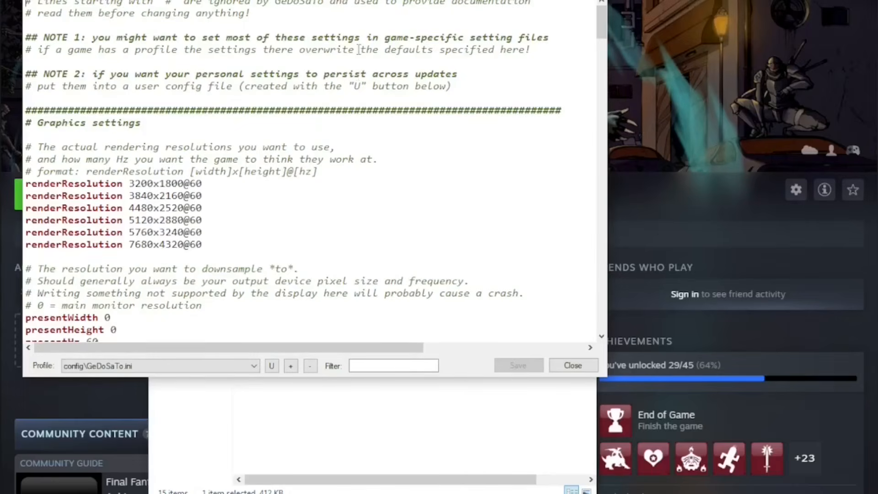
drag(400, 0, 410, 19)
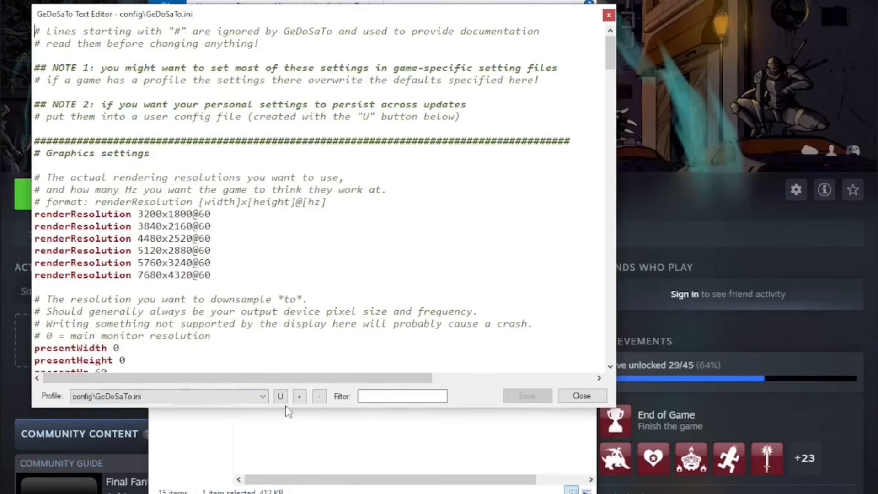
click(263, 397)
scroll(235, 299, down, 3)
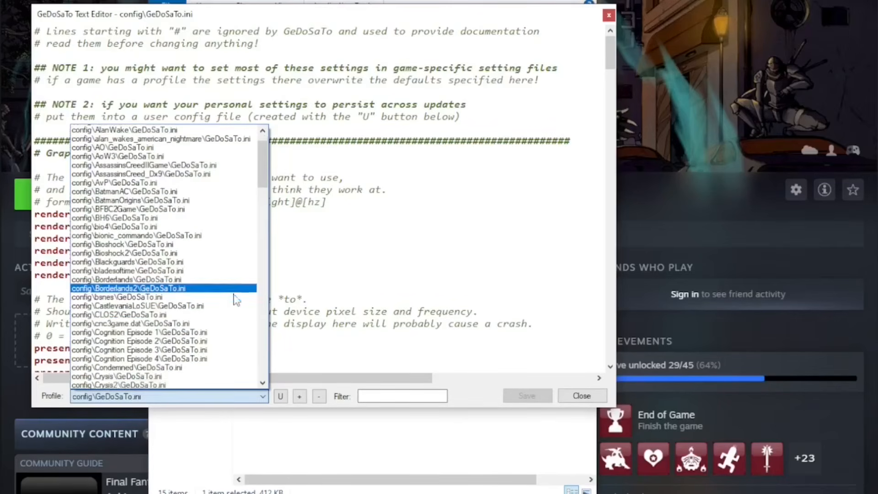
scroll(236, 300, down, 8)
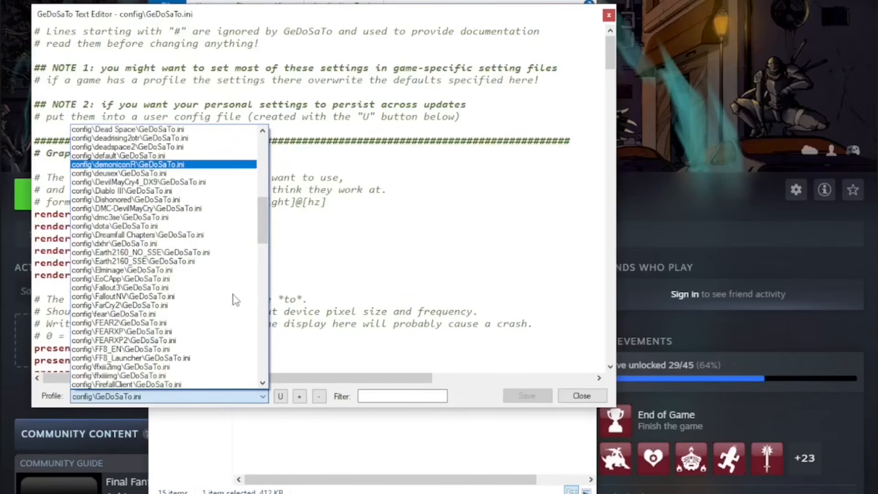
scroll(235, 299, down, 2)
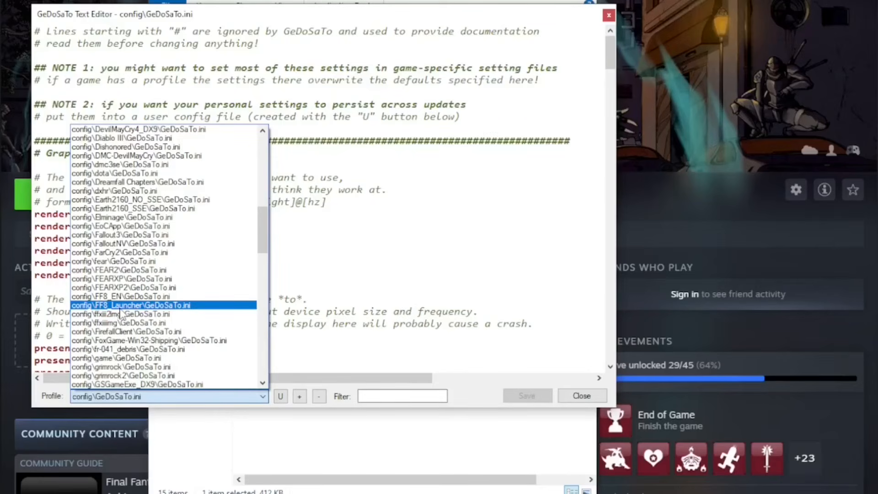
click(611, 17)
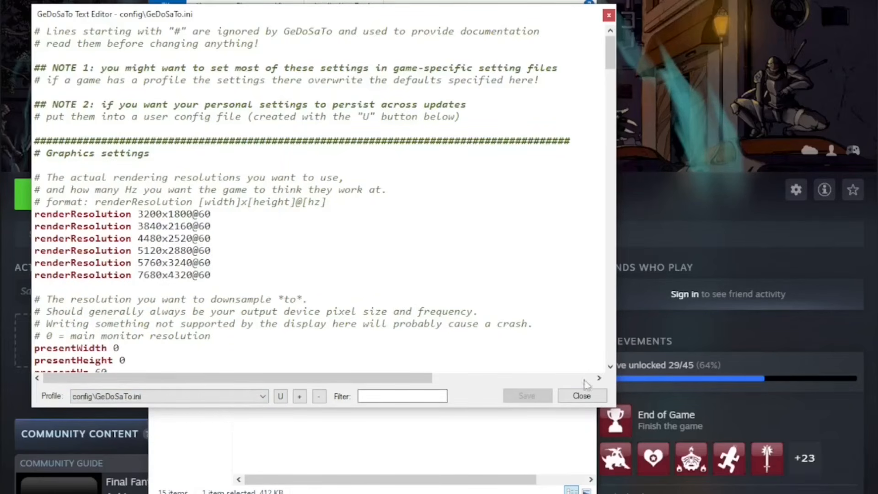
click(582, 396)
Move the GeDoSaTo window out of the way, launch Final Fantasy VIII from Steam and accept the seizure warning.
drag(404, 23, 699, 51)
click(617, 459)
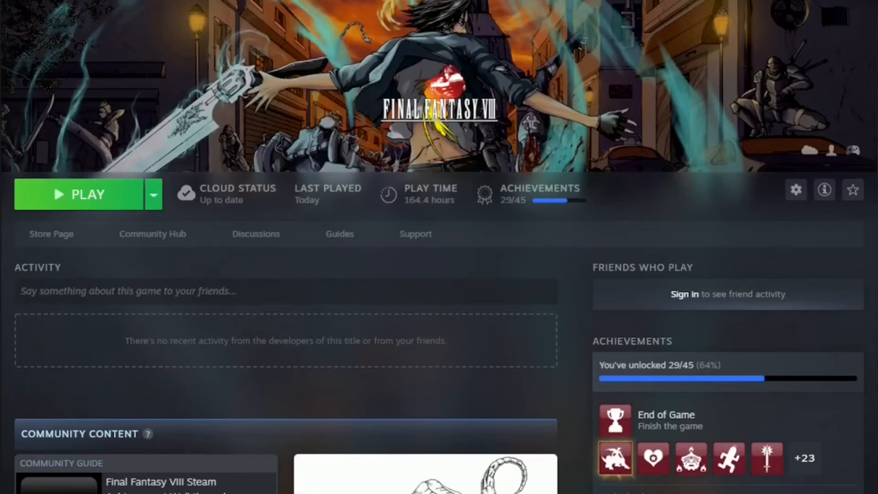
click(87, 196)
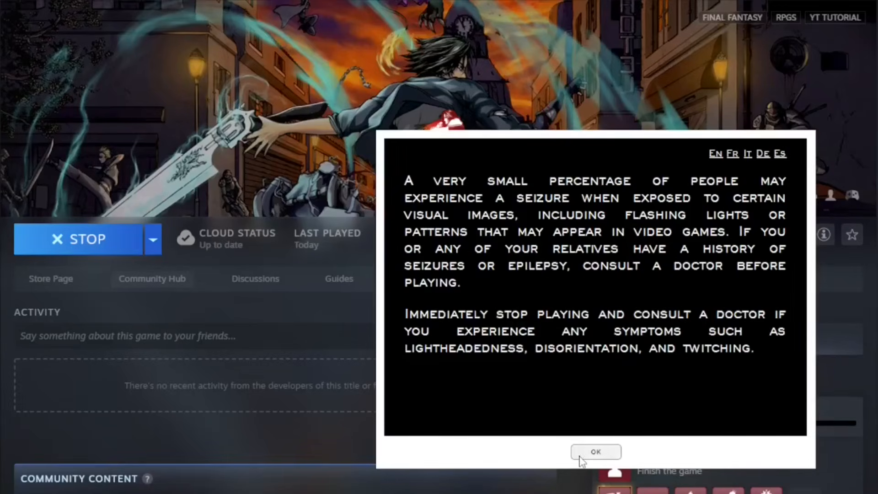
click(592, 452)
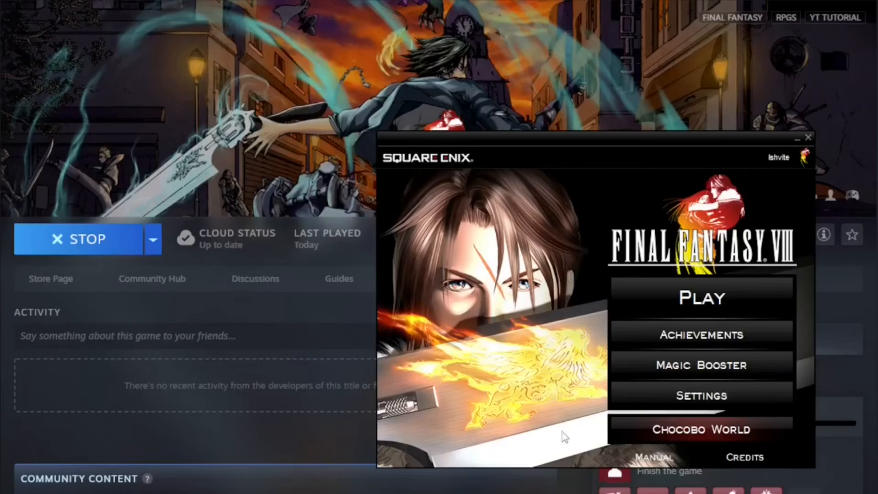
Set the video resolution in the launcher settings to 3840x2160 @ 60Hz and save the settings.
click(649, 395)
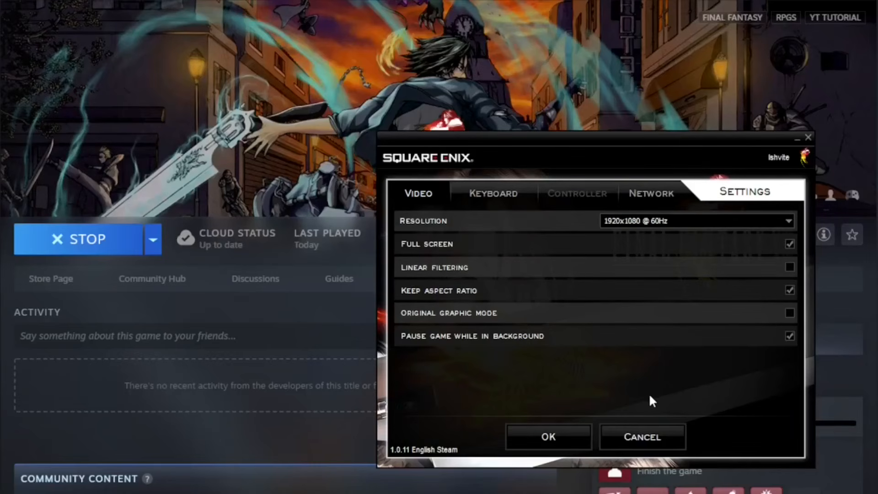
click(788, 221)
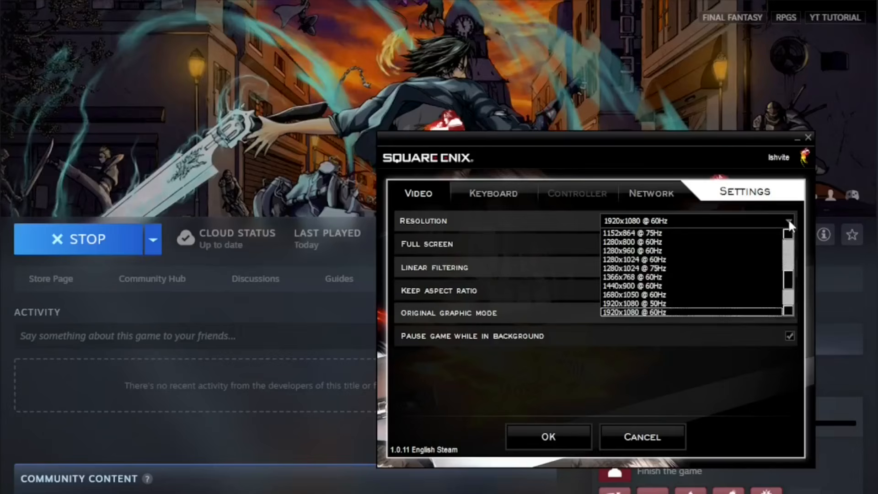
drag(789, 284, 789, 306)
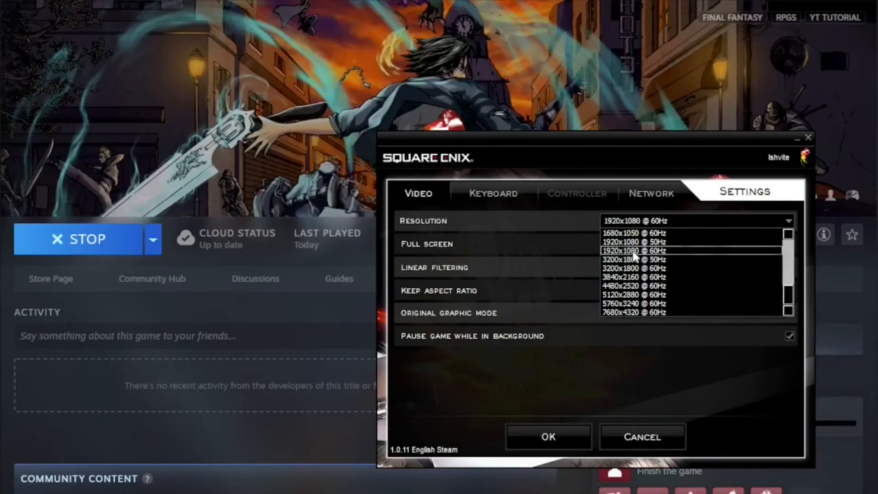
click(636, 277)
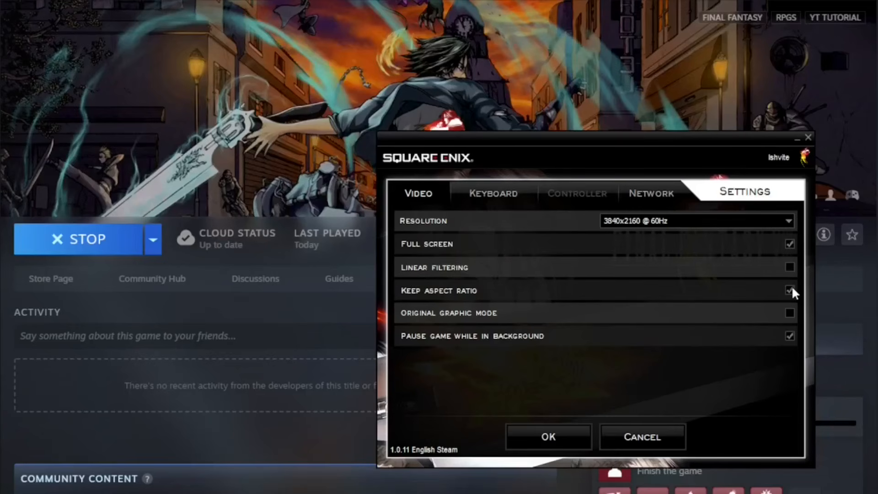
click(556, 435)
Start the game from the launcher and begin a new game from the title screen.
click(702, 298)
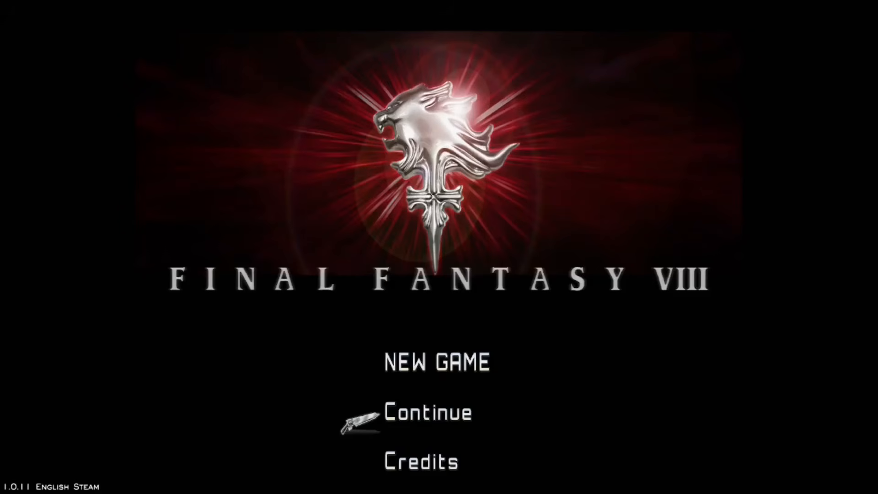
key(Up)
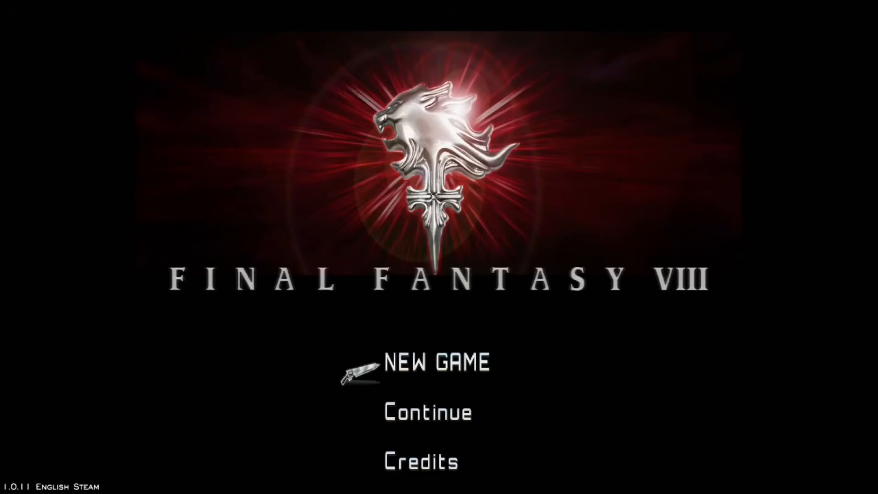
key(Return)
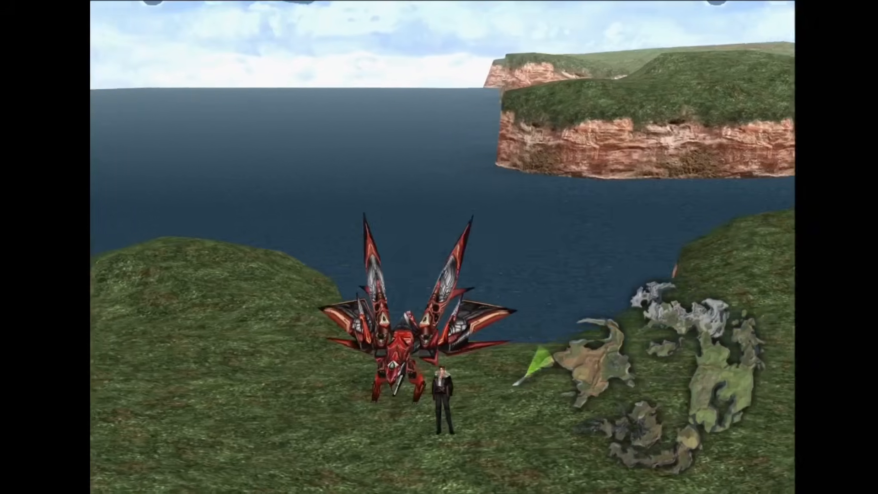
key(v)
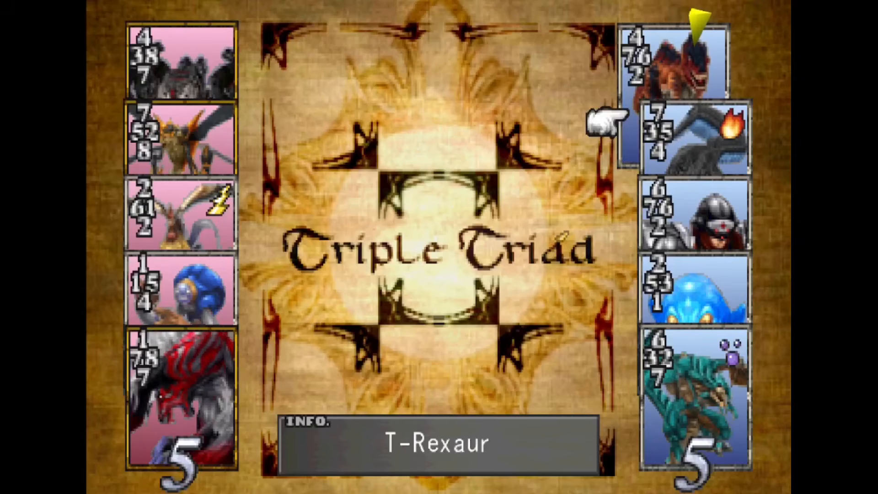
key(Down)
key(Down)
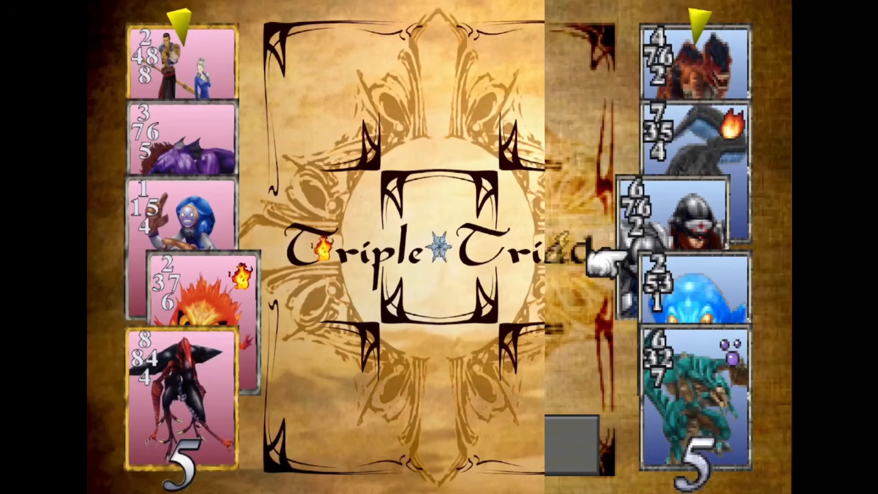
key(Down)
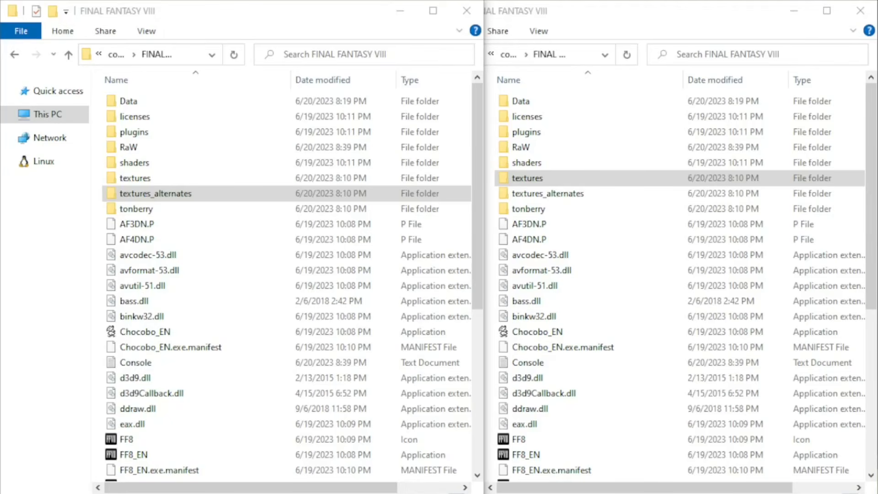
Open the game's textures folder in one window and its textures_alternates folder in the other.
click(558, 179)
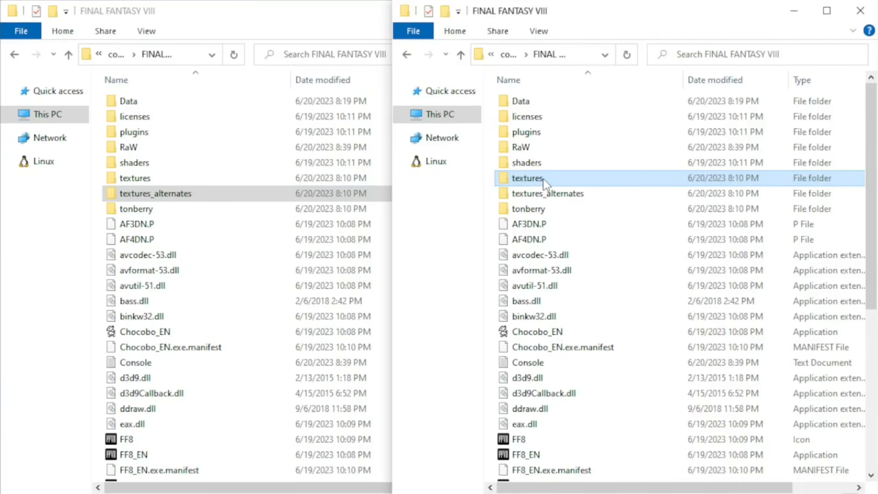
double_click(544, 181)
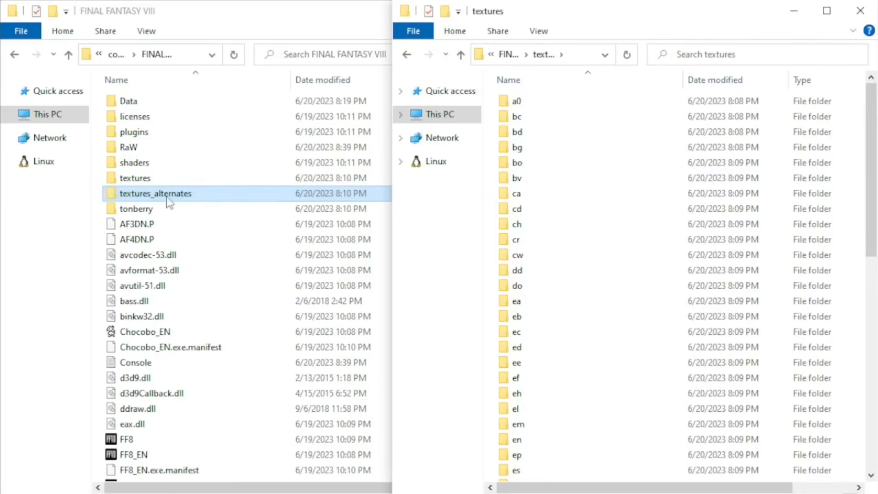
click(149, 196)
double_click(148, 197)
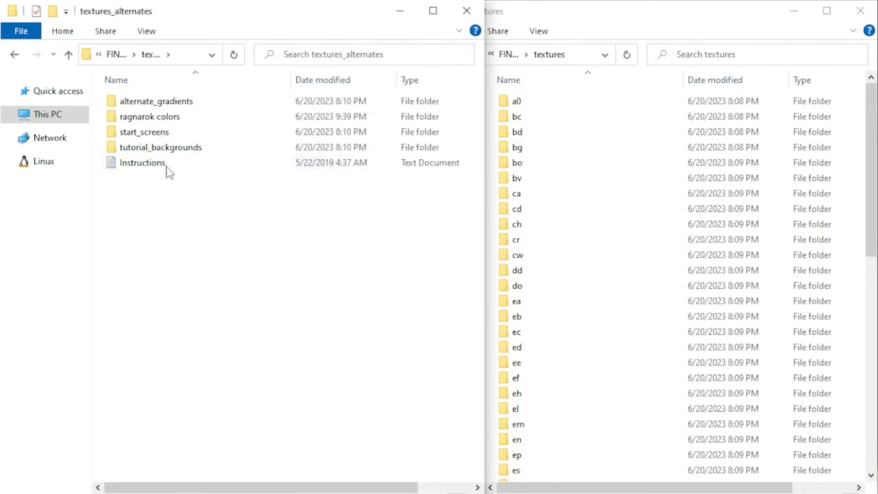
Open the ragnarok colors folder in textures_alternates and look through the hp_texpg_45 color variants.
mouse_move(173, 125)
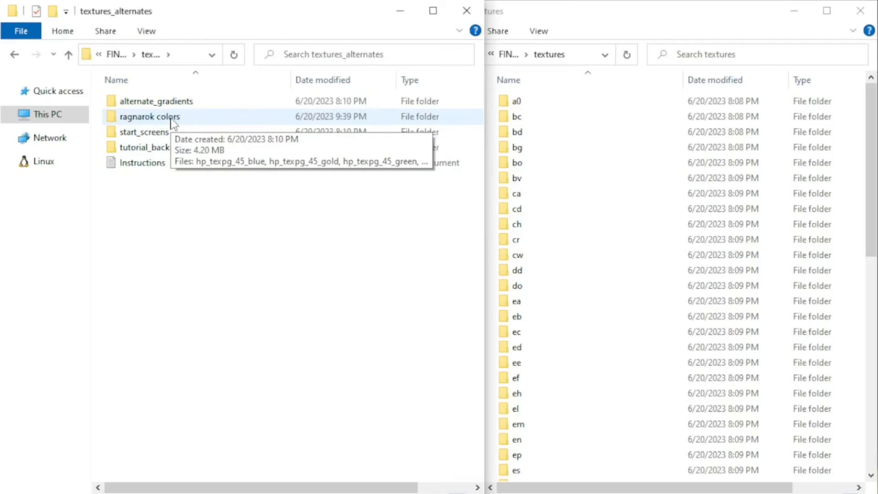
click(687, 23)
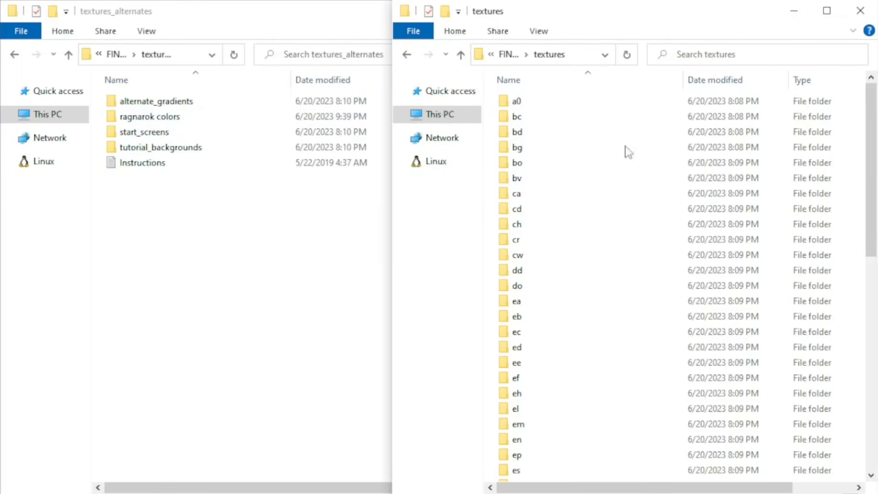
double_click(143, 122)
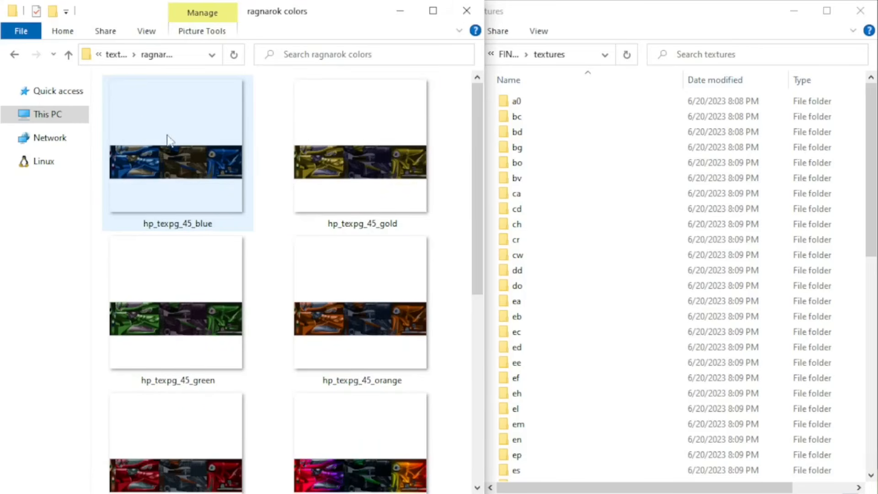
scroll(414, 316, down, 5)
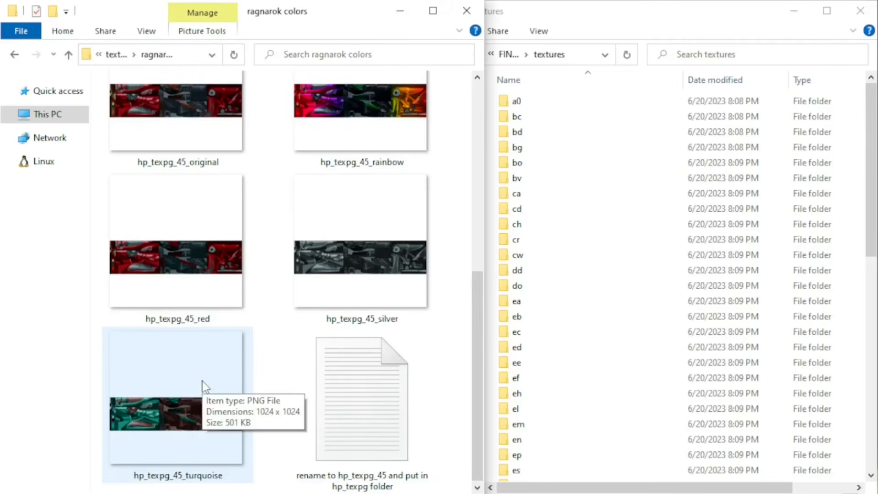
Rename the turquoise Ragnarok texture hp_texpg_45_turquoise to hp_texpg_45.
click(197, 474)
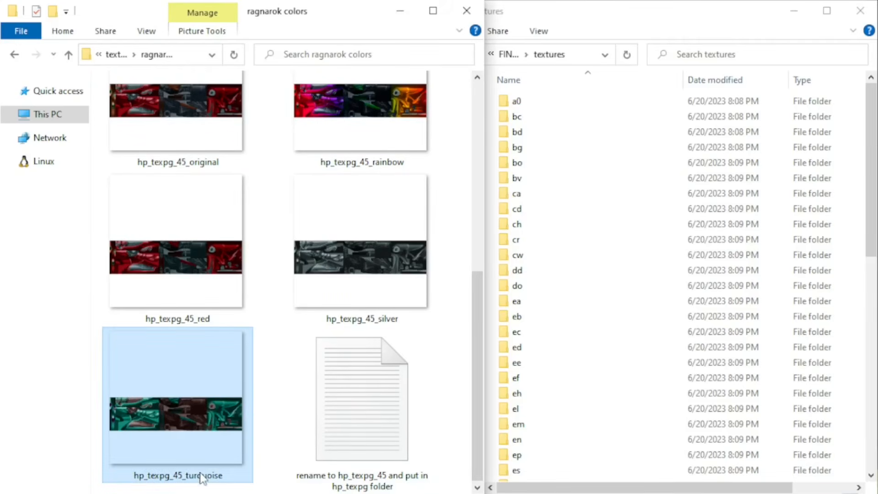
click(197, 476)
drag(183, 476, 267, 476)
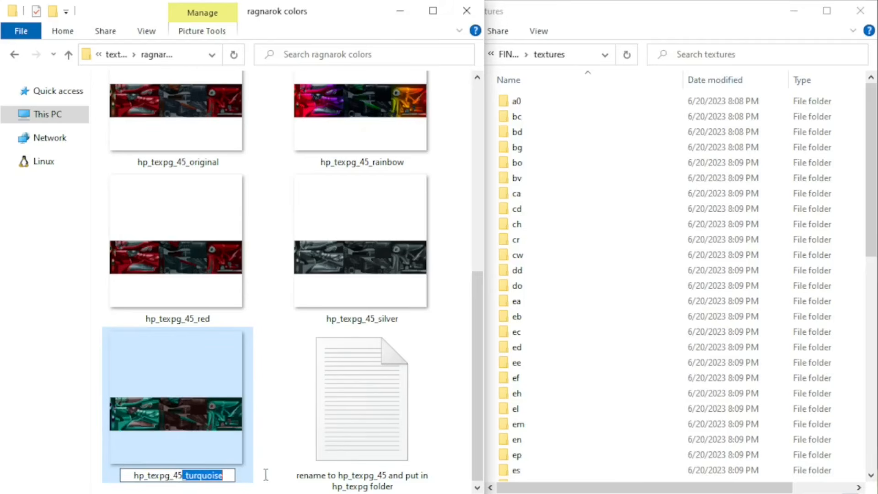
key(BackSpace)
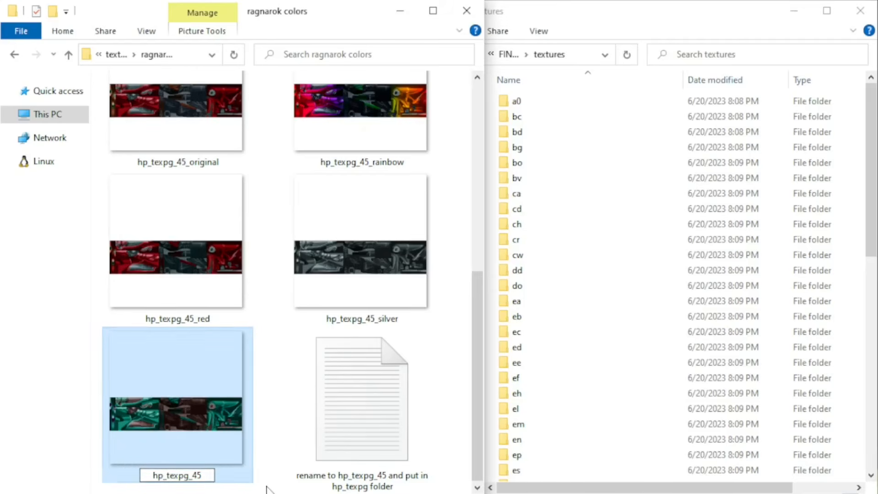
key(Return)
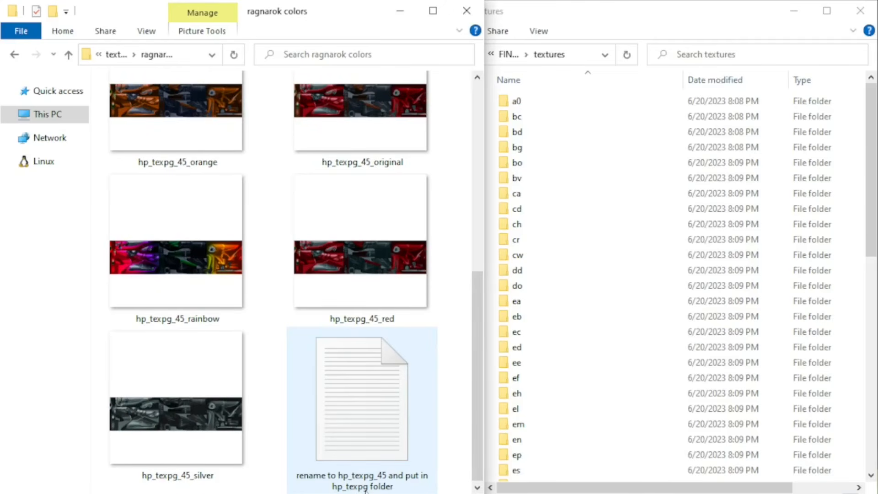
Open the hp_texpg folder inside the hp folder of textures and locate the existing hp_texpg_45 file.
scroll(557, 337, down, 4)
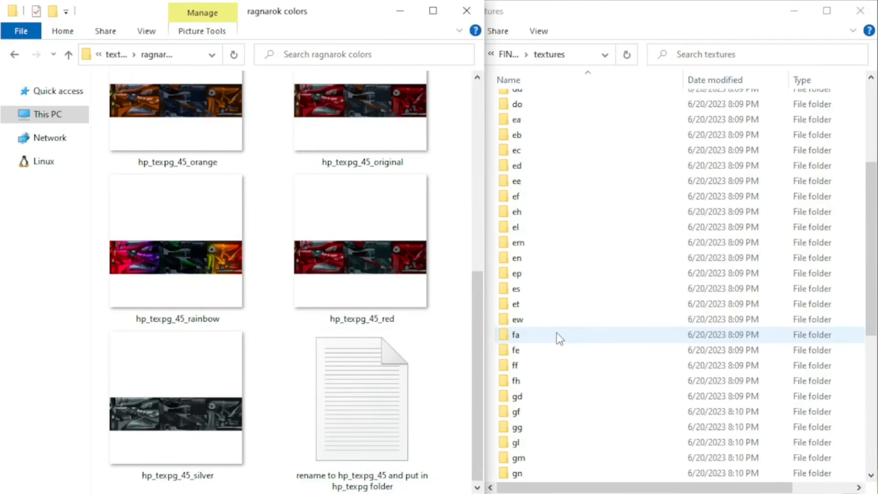
scroll(560, 338, down, 6)
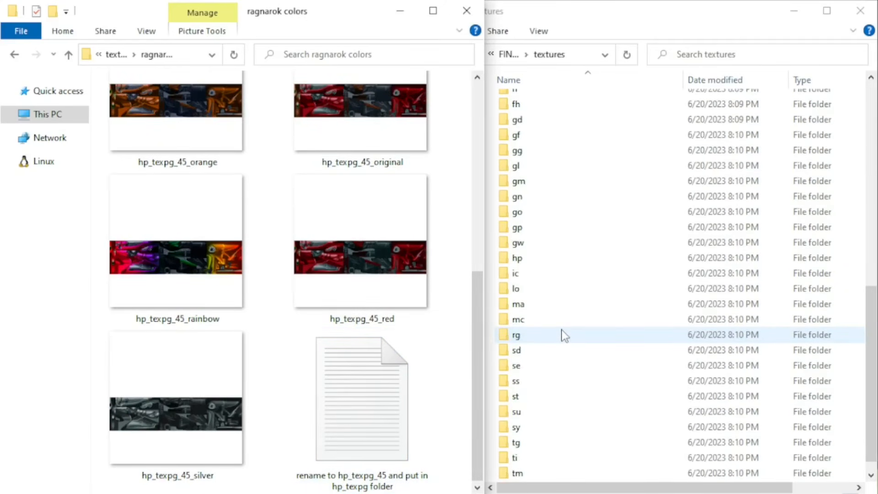
double_click(524, 259)
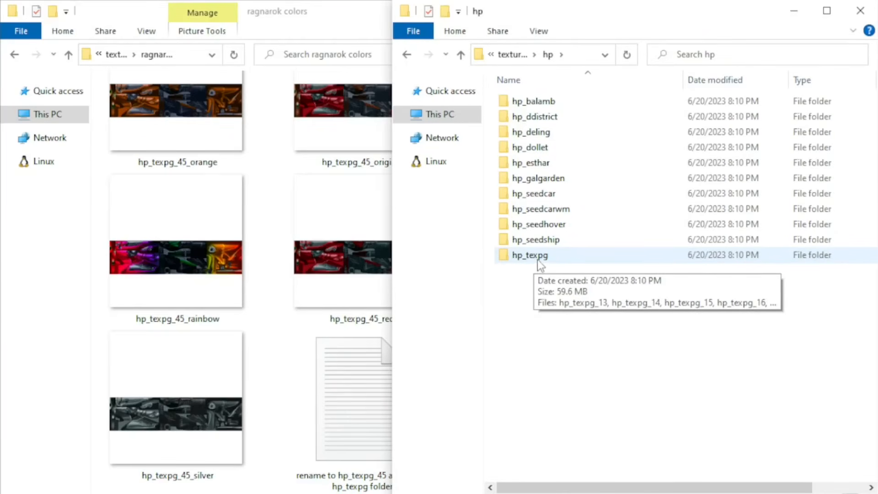
double_click(537, 257)
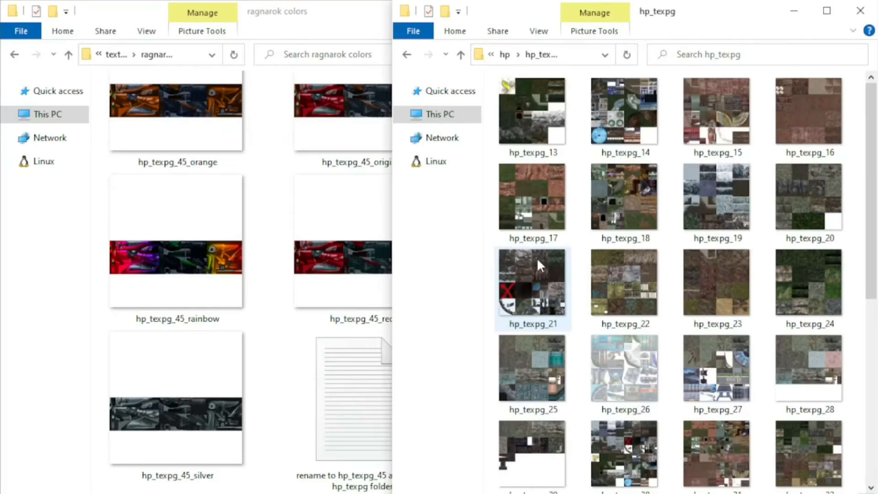
scroll(699, 259, down, 5)
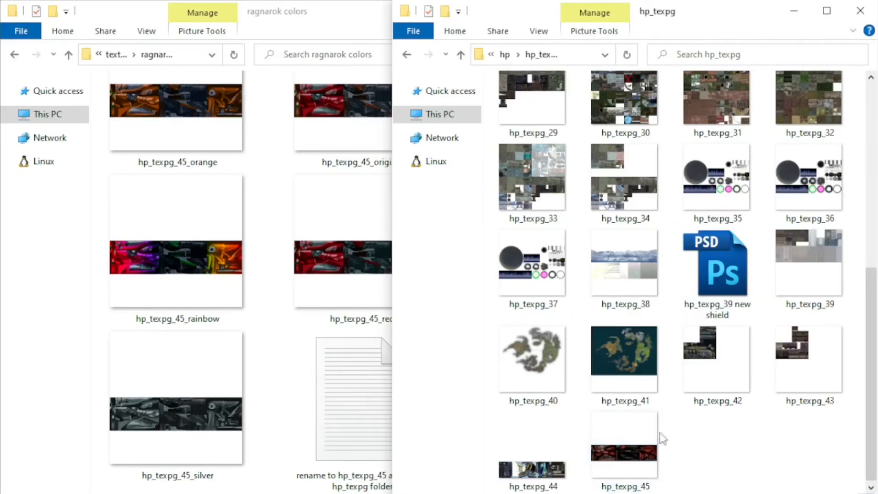
Move the turquoise hp_texpg_45 file from ragnarok colors into the hp_texpg folder, replacing the existing file.
scroll(275, 366, up, 5)
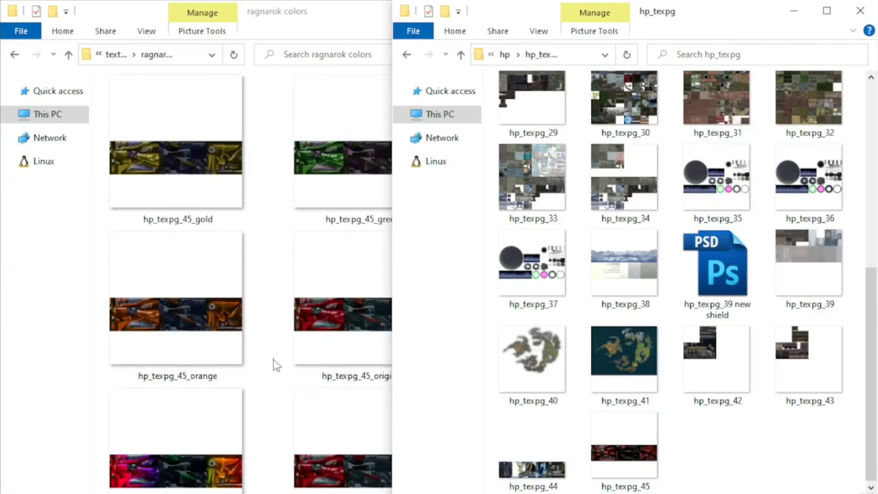
click(188, 172)
drag(180, 169, 739, 469)
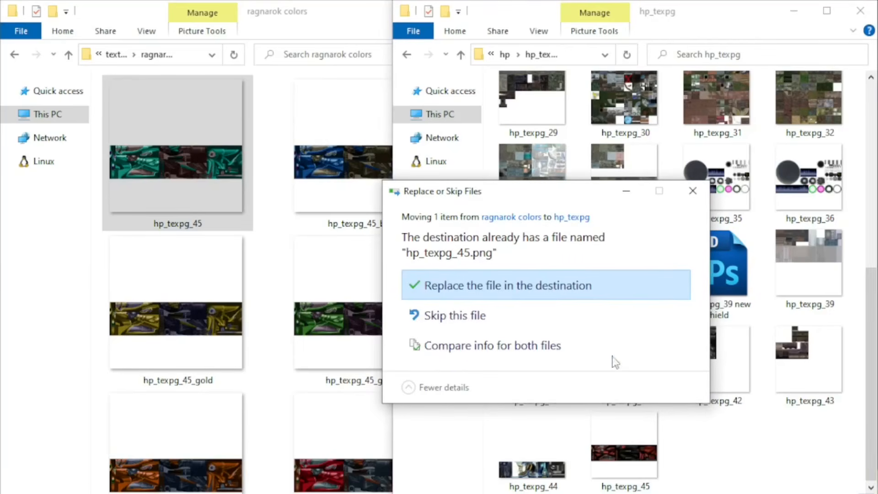
click(511, 290)
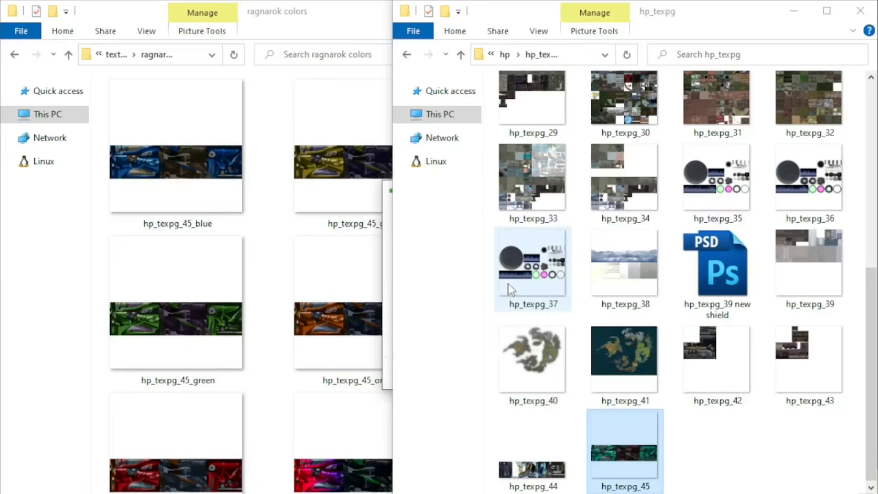